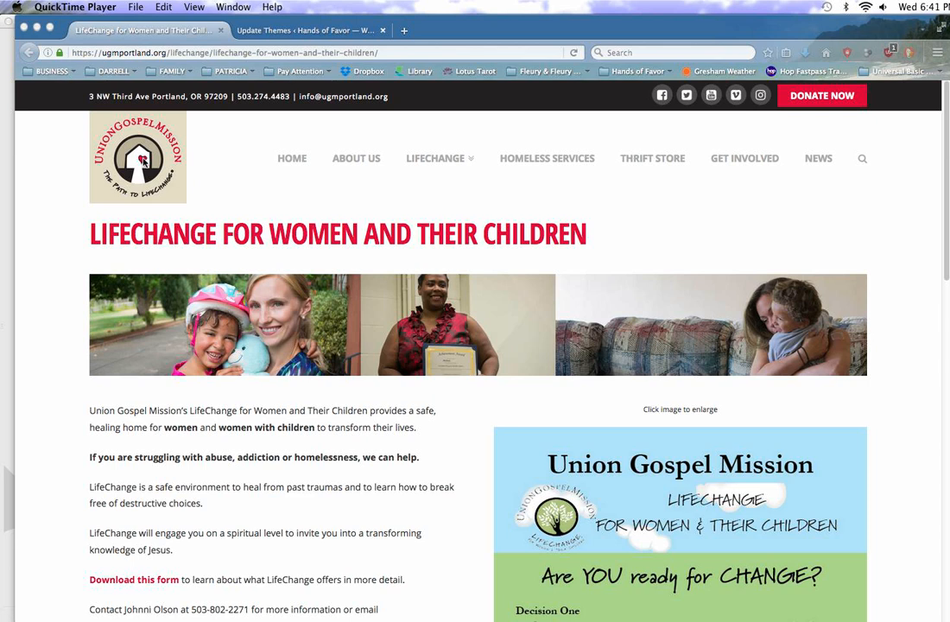
# Save the Union Gospel Mission logo image from the web page into the logo folder as logo_badge_s_b2.jpg
pyautogui.rightClick(143, 160)
pyautogui.click(164, 163)
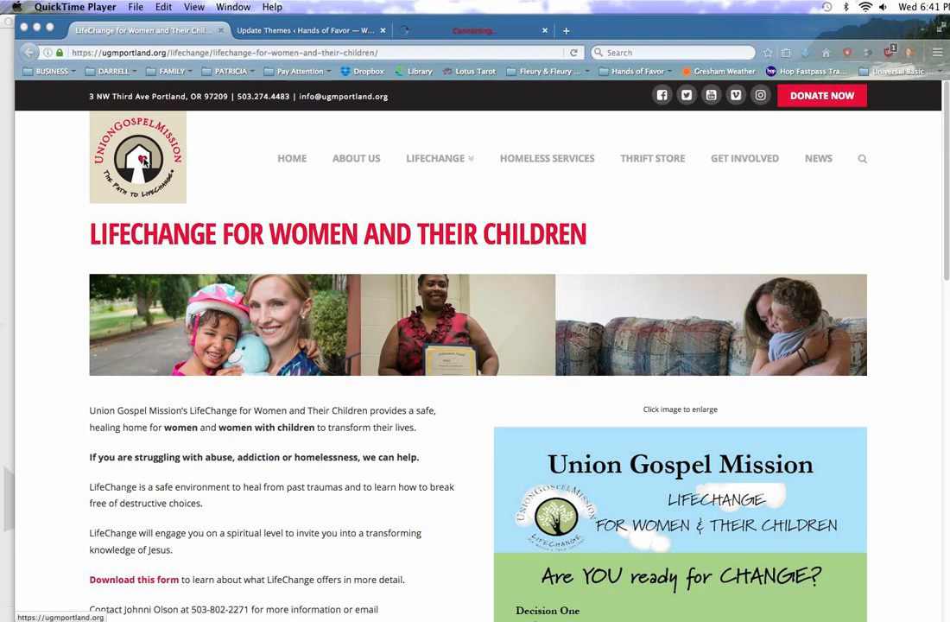
pyautogui.rightClick(142, 159)
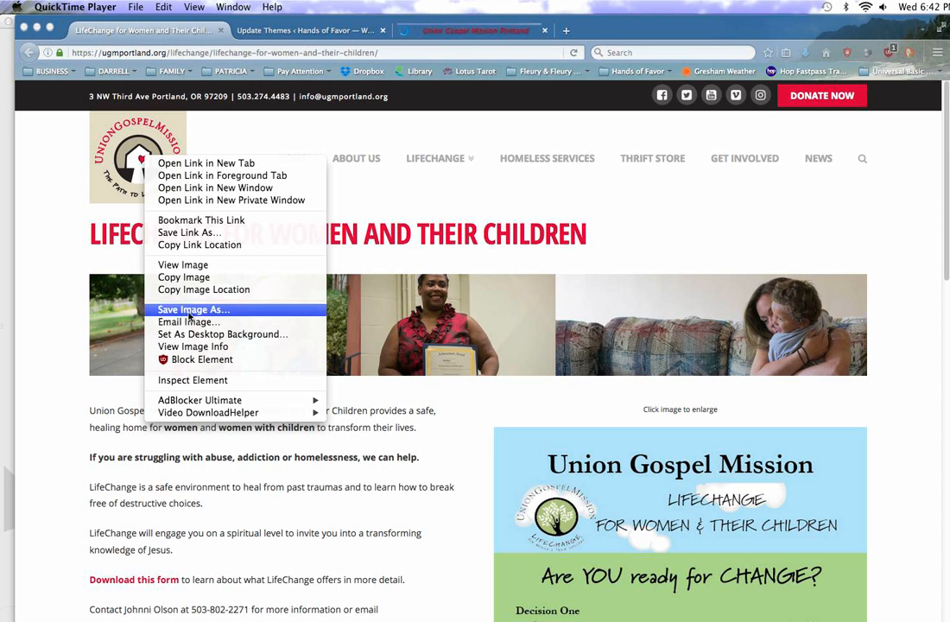
pyautogui.click(189, 315)
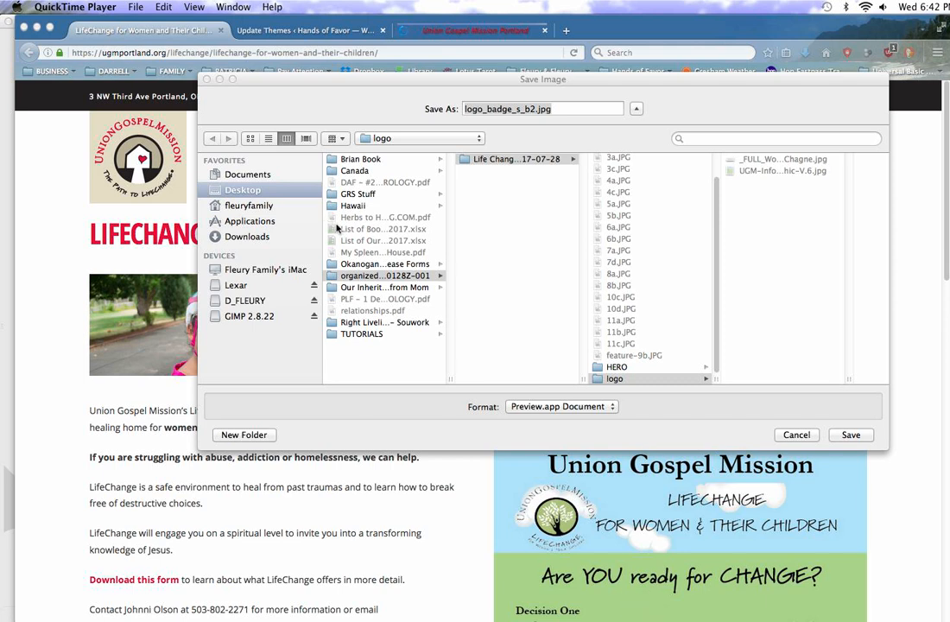
pyautogui.click(633, 381)
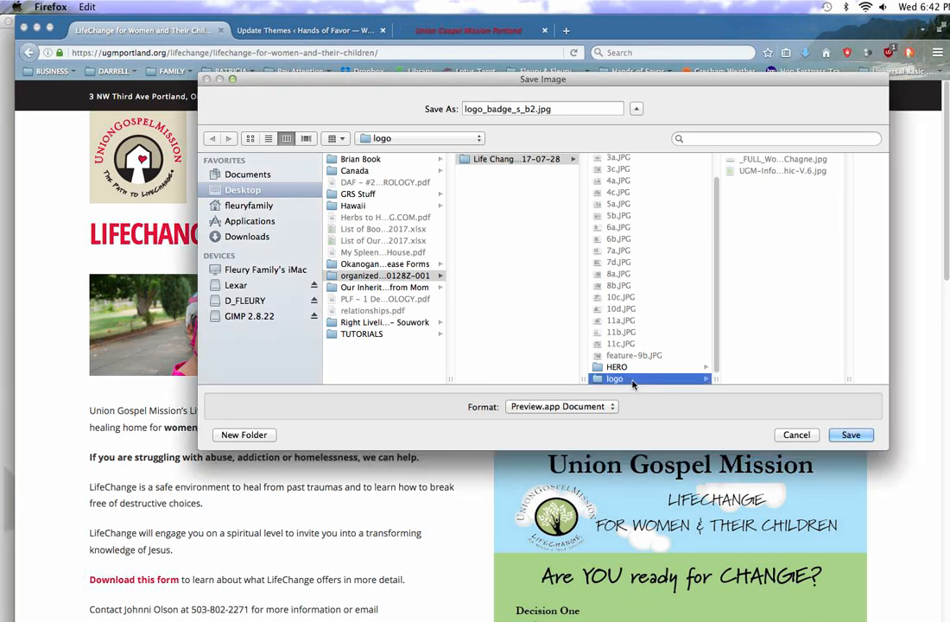
pyautogui.click(852, 437)
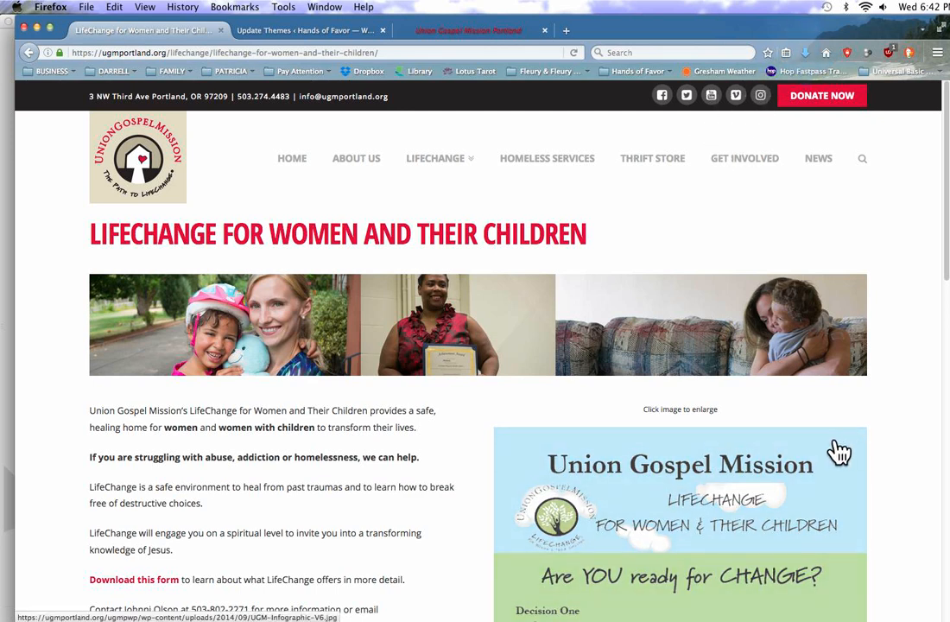
# Switch to GIMP and open logo_badge_s_b2.jpg from the logo folder inside Life Change for Women and Children 2017-07-28 on the Desktop
pyautogui.click(812, 620)
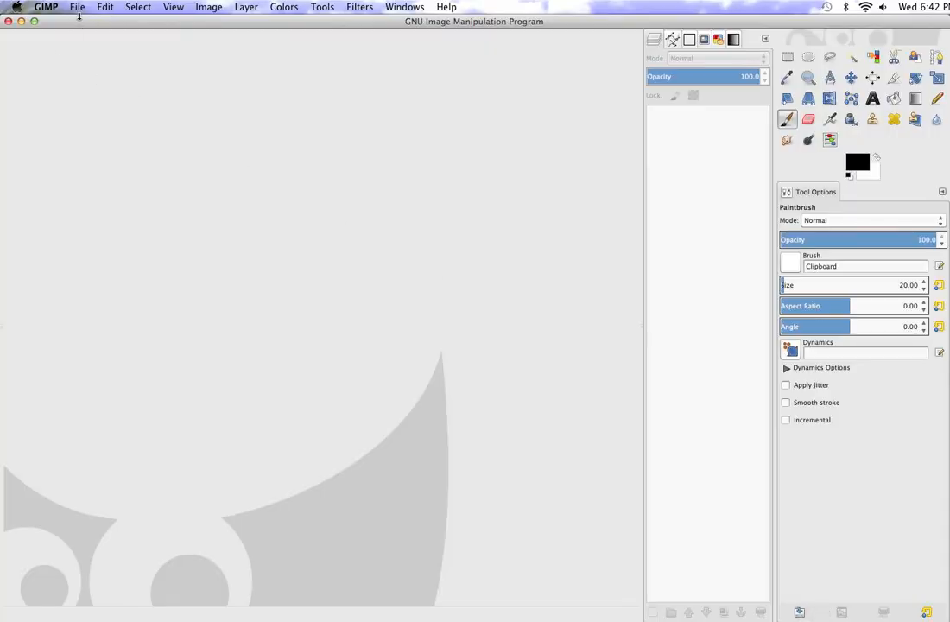
pyautogui.click(78, 12)
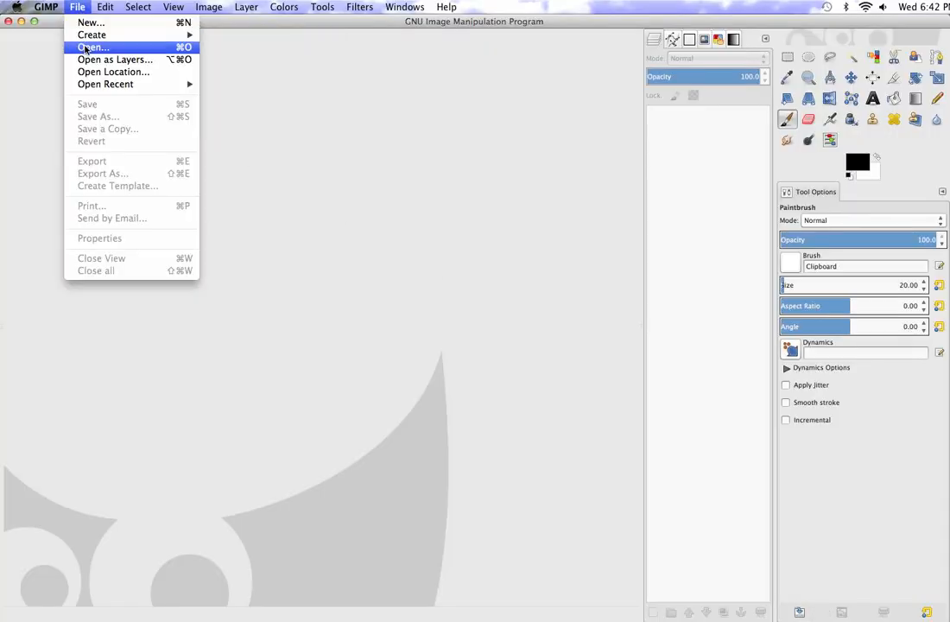
pyautogui.click(86, 48)
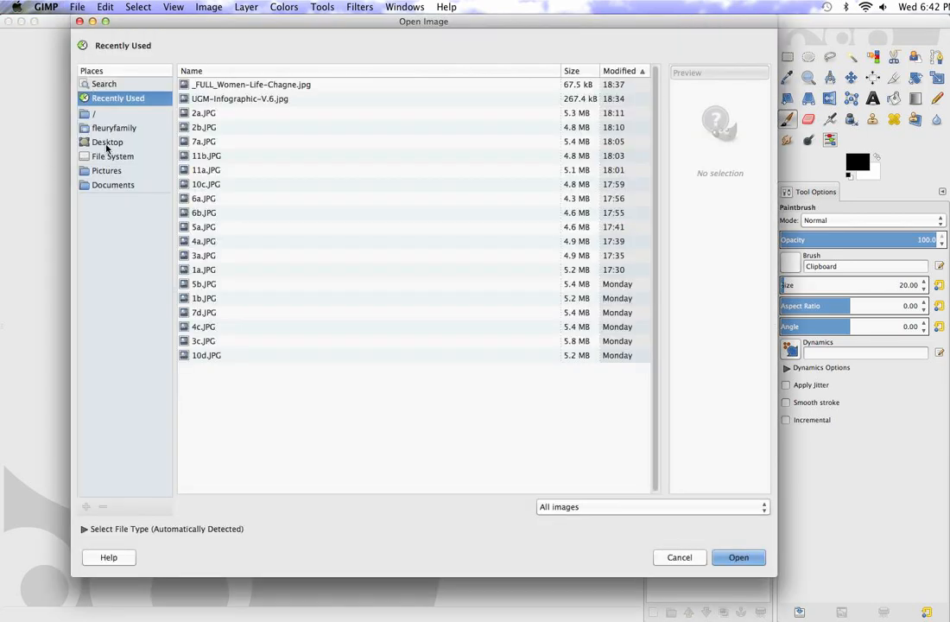
pyautogui.click(107, 143)
pyautogui.doubleClick(227, 157)
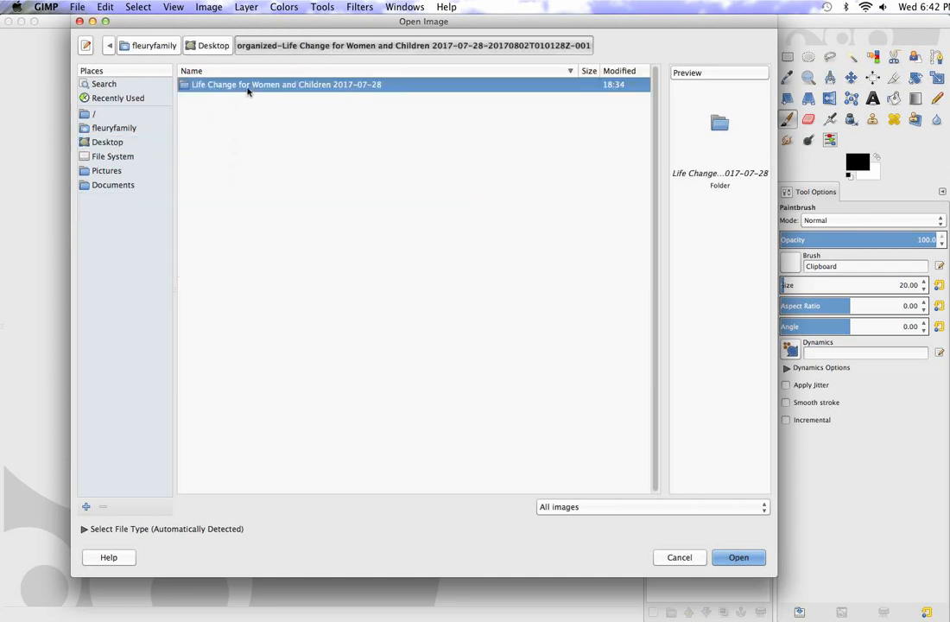
pyautogui.doubleClick(248, 88)
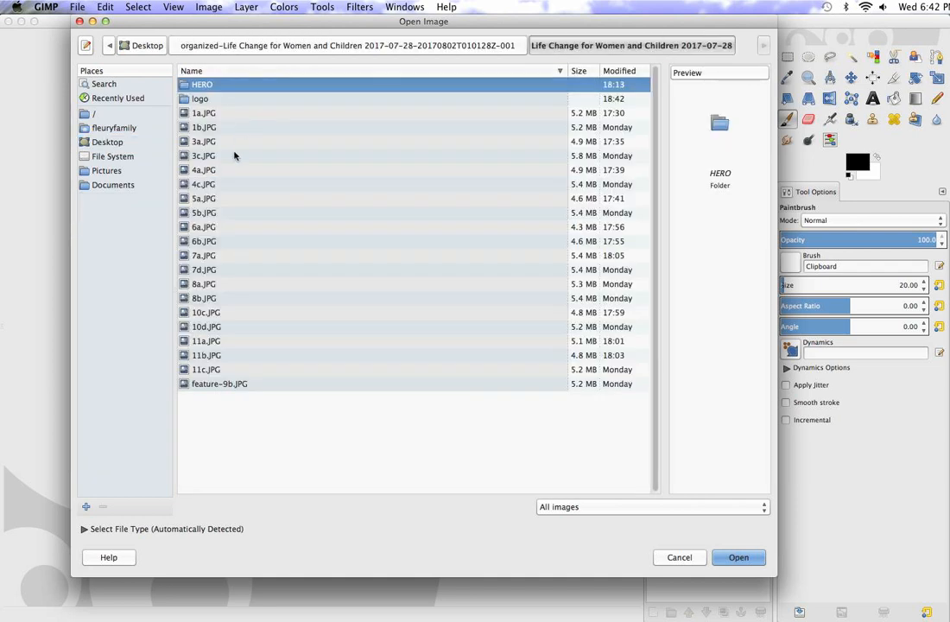
pyautogui.click(190, 100)
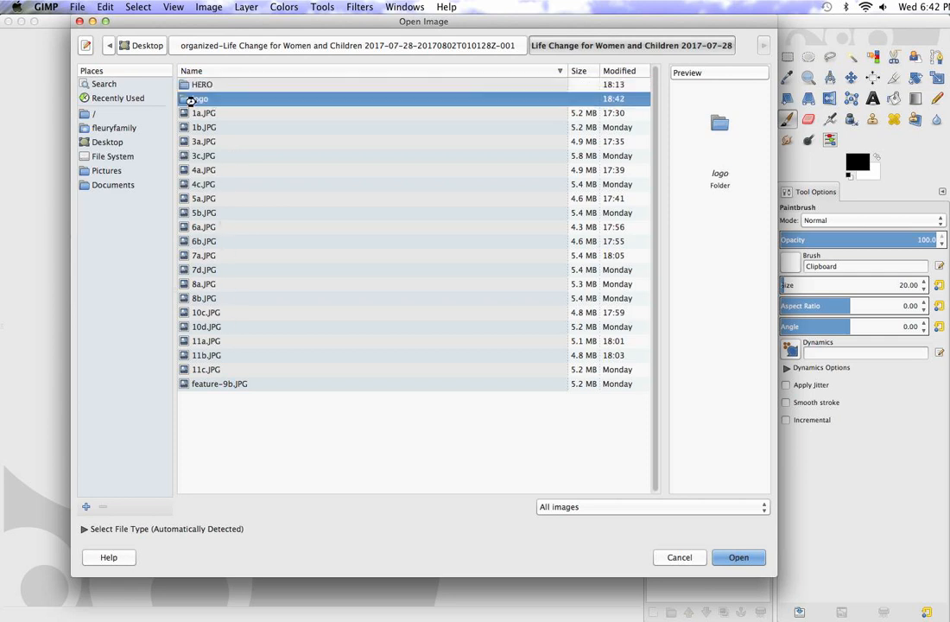
pyautogui.doubleClick(190, 100)
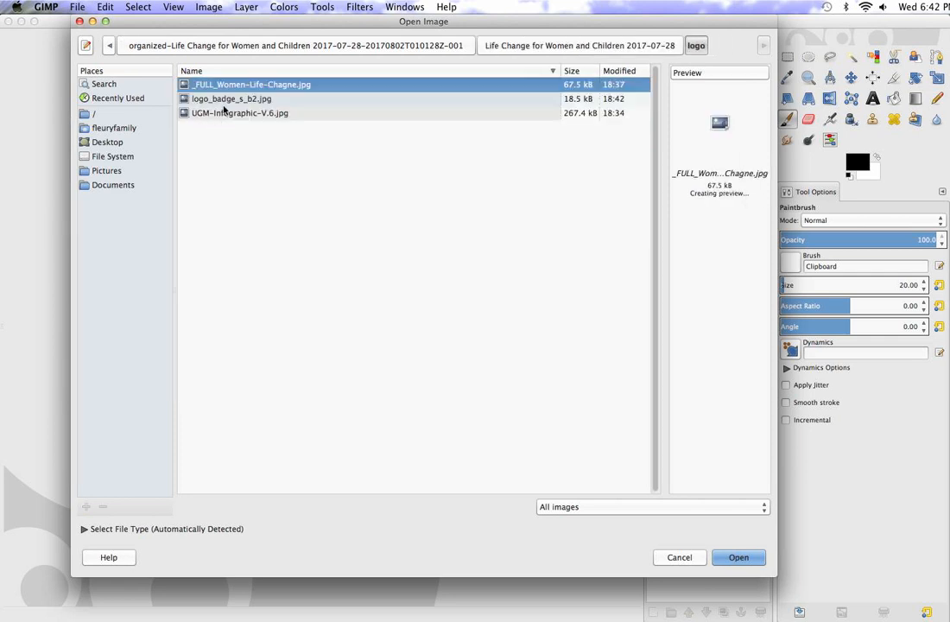
pyautogui.doubleClick(224, 101)
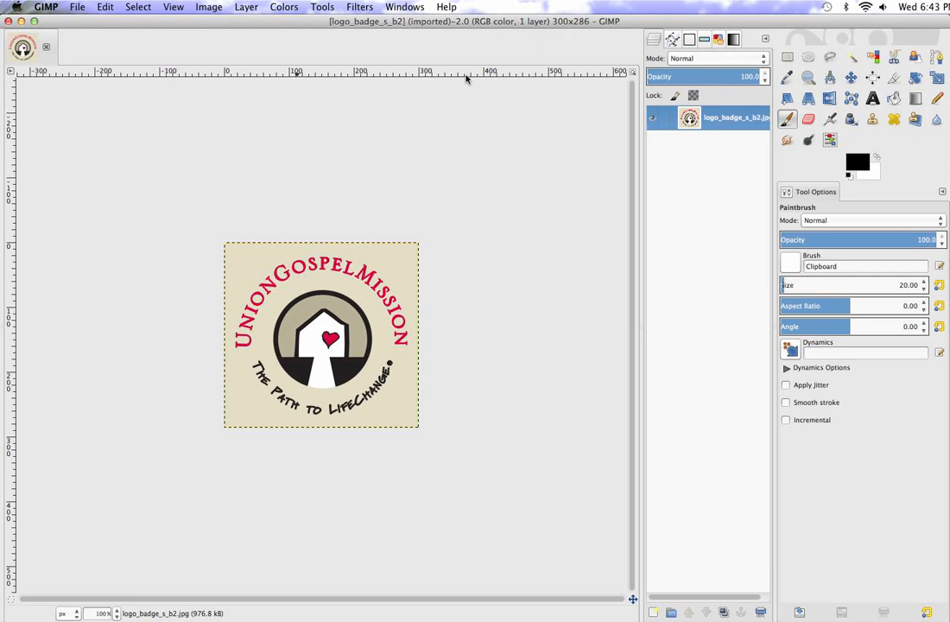
# Begin exporting the logo image and clear the base of the suggested file name in front of .jpg
pyautogui.click(212, 8)
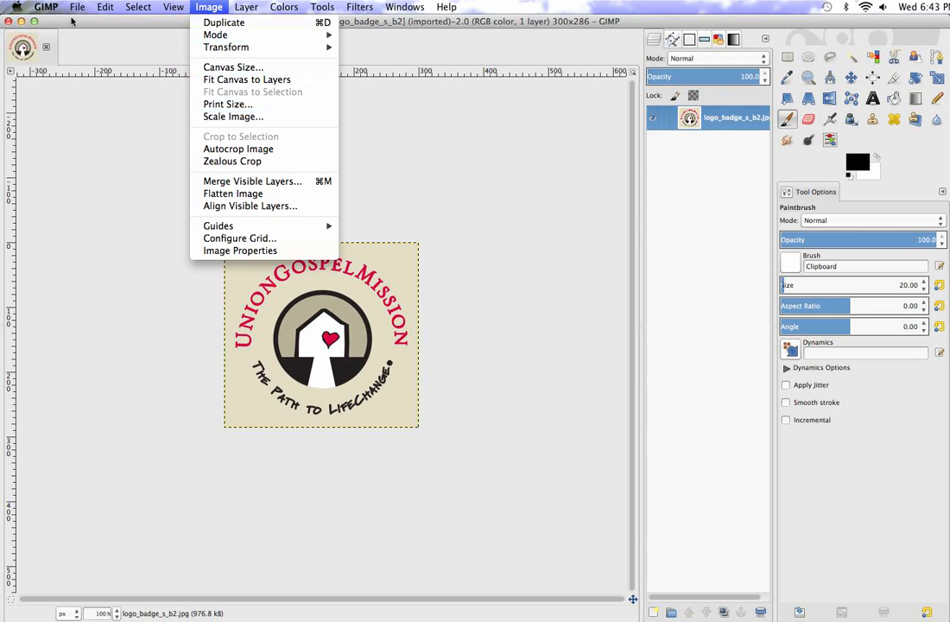
pyautogui.moveTo(71, 11)
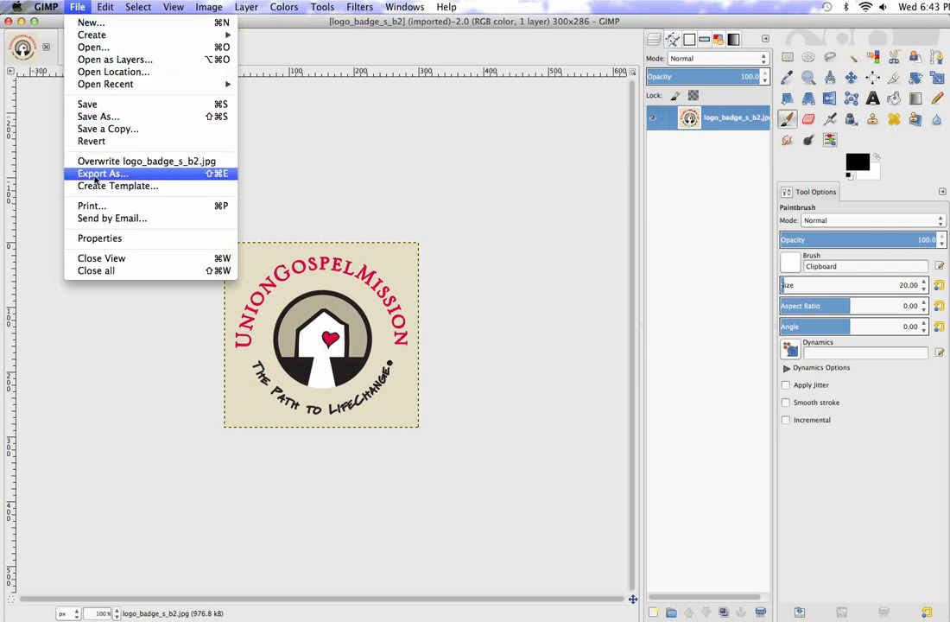
pyautogui.click(97, 176)
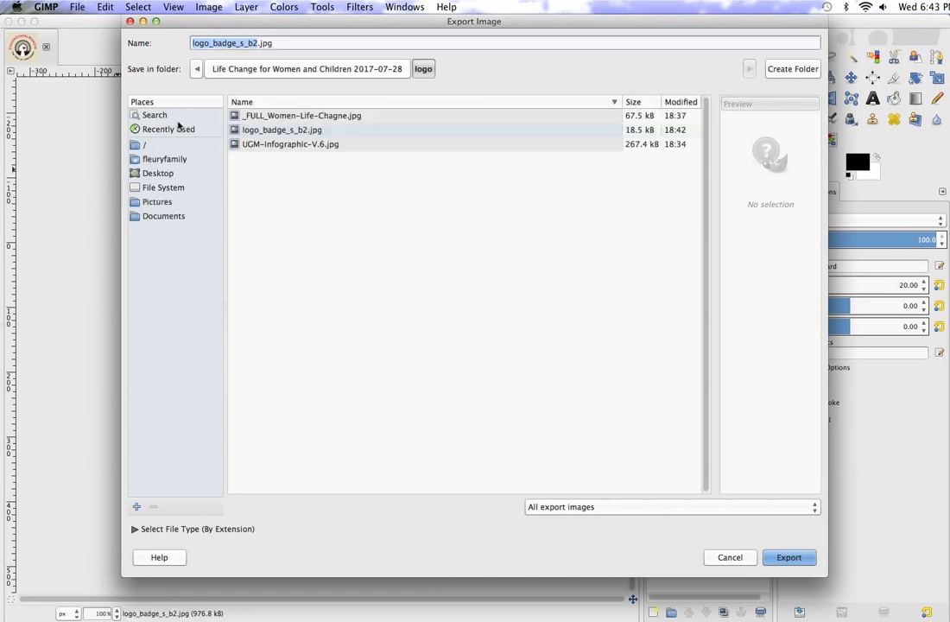
pyautogui.click(192, 45)
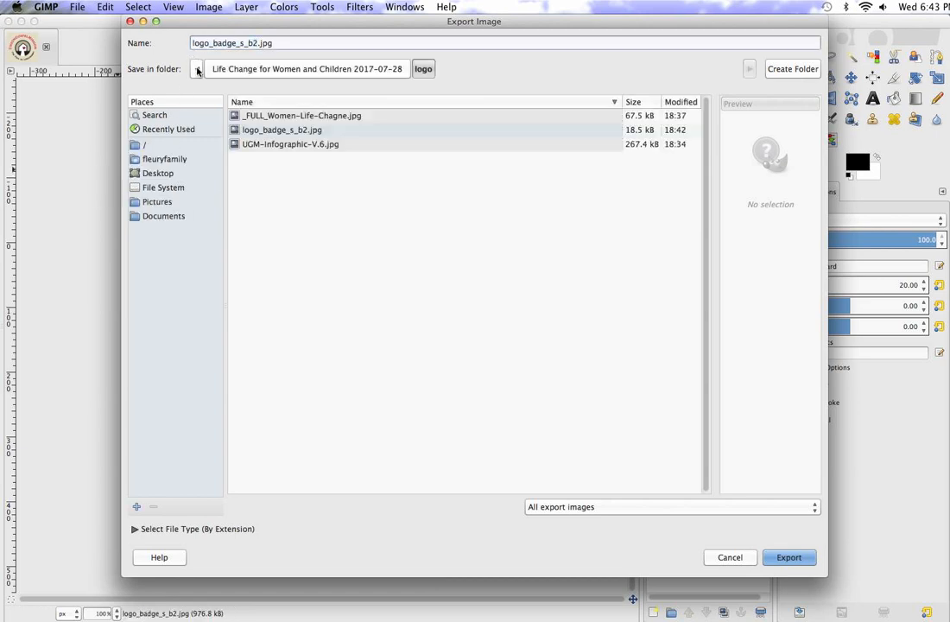
pyautogui.press('Delete')
pyautogui.press('Delete')
pyautogui.press('Delete')
pyautogui.press('Delete')
pyautogui.press('Delete')
pyautogui.press('Delete')
pyautogui.press('Delete')
pyautogui.press('Delete')
pyautogui.press('Delete')
pyautogui.press('Delete')
pyautogui.press('Delete')
pyautogui.press('Delete')
pyautogui.press('Delete')
pyautogui.press('Delete')
pyautogui.press('Delete')
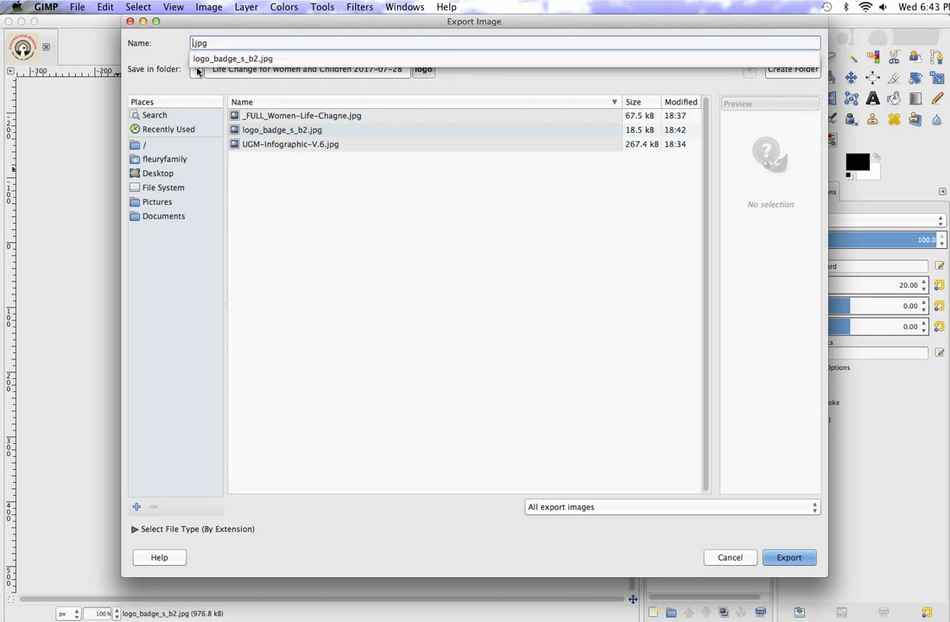
# Reuse the existing _FULL_Women-Life-Chagne.jpg name, correct its spelling to _FULL_Women-Life-Change.jpg, and export the logo as JPEG
pyautogui.click(253, 118)
pyautogui.click(252, 119)
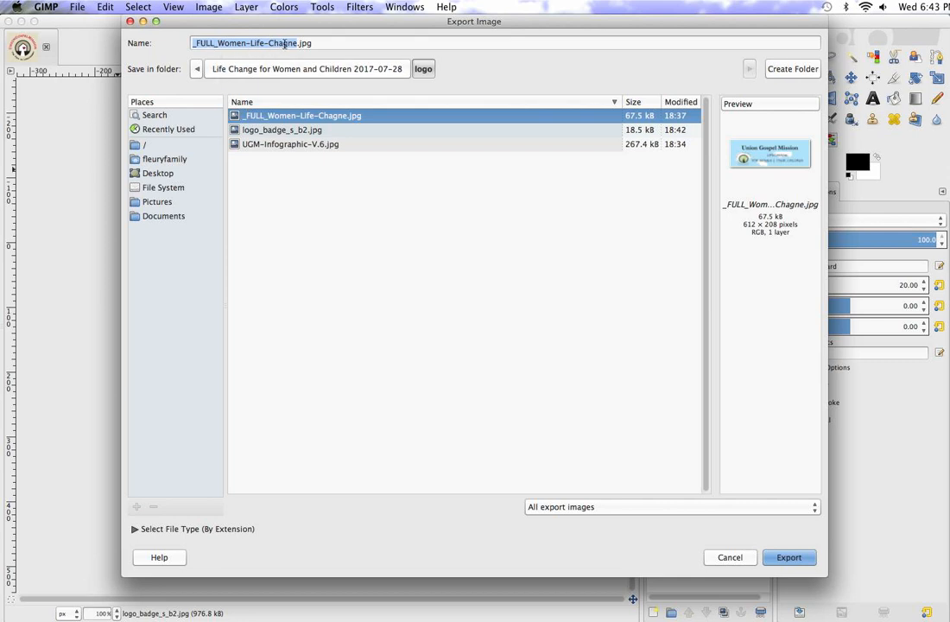
pyautogui.click(286, 43)
pyautogui.press('BackSpace')
pyautogui.press('Right')
pyautogui.write('g')
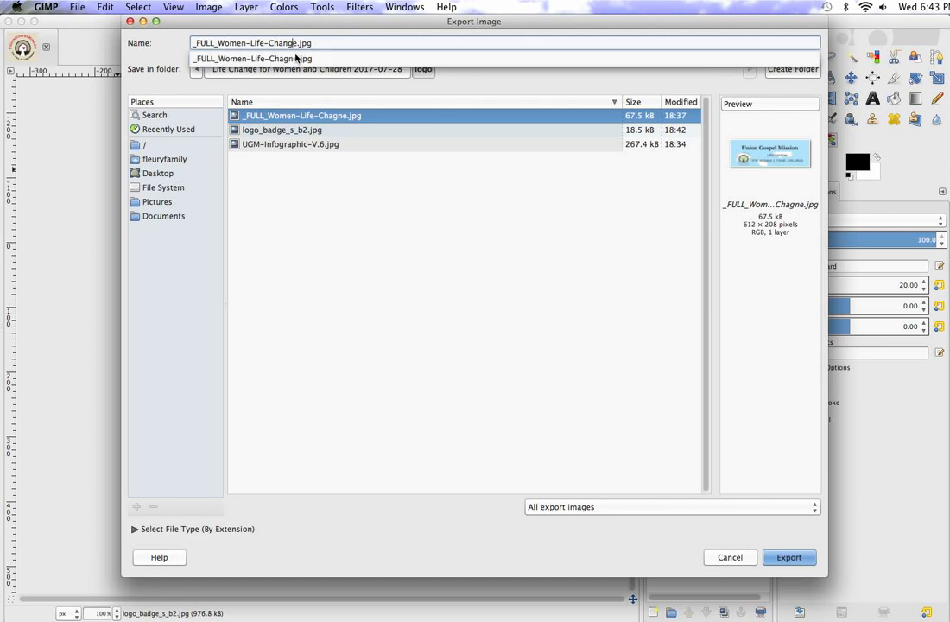
pyautogui.press('Return')
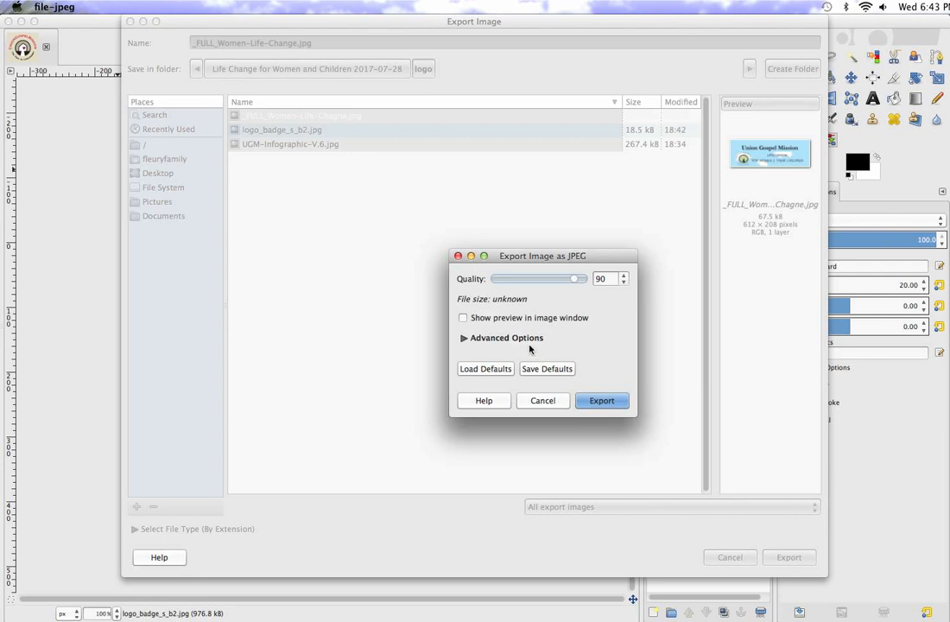
pyautogui.click(598, 402)
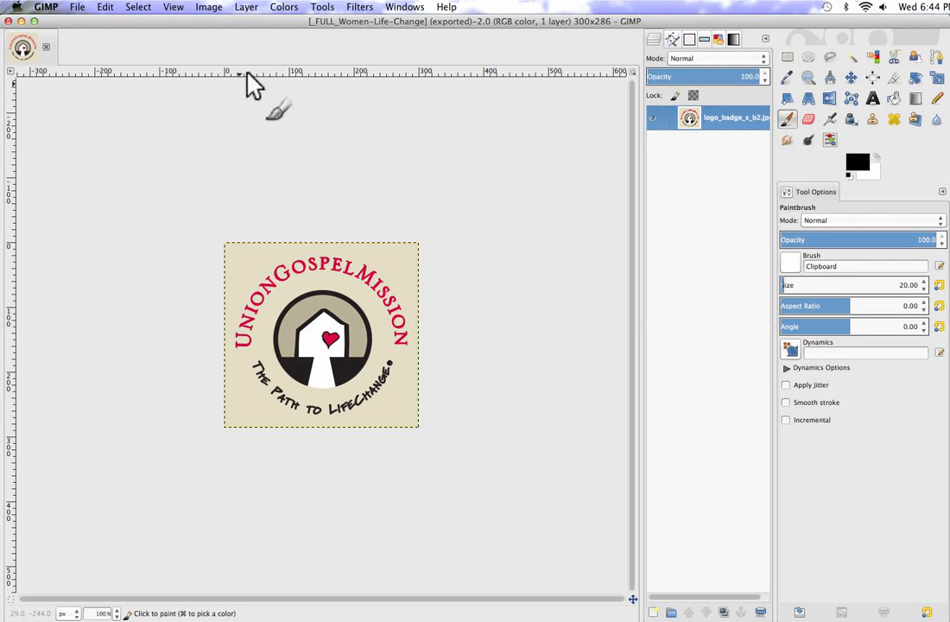
pyautogui.click(210, 7)
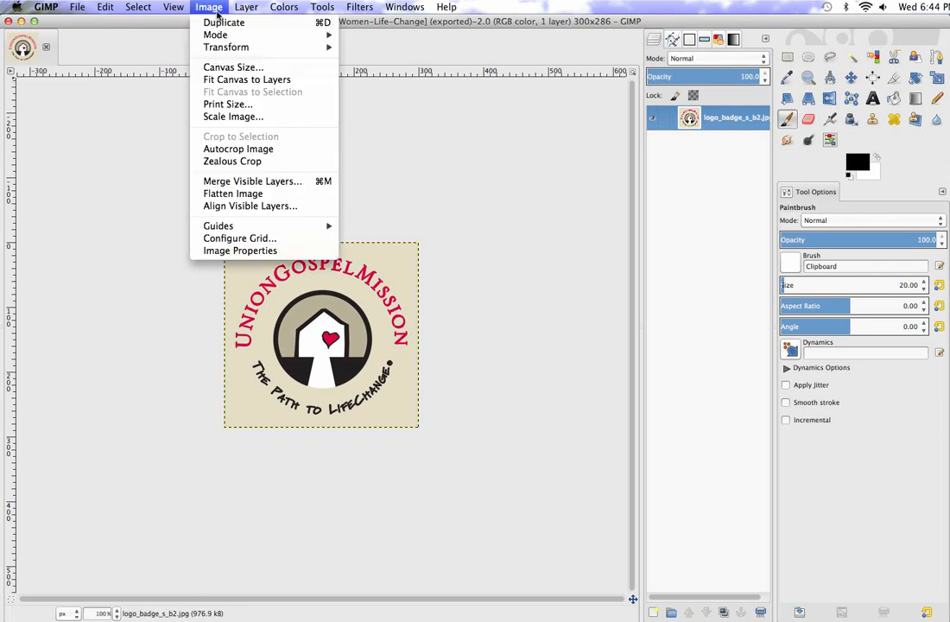
pyautogui.click(231, 115)
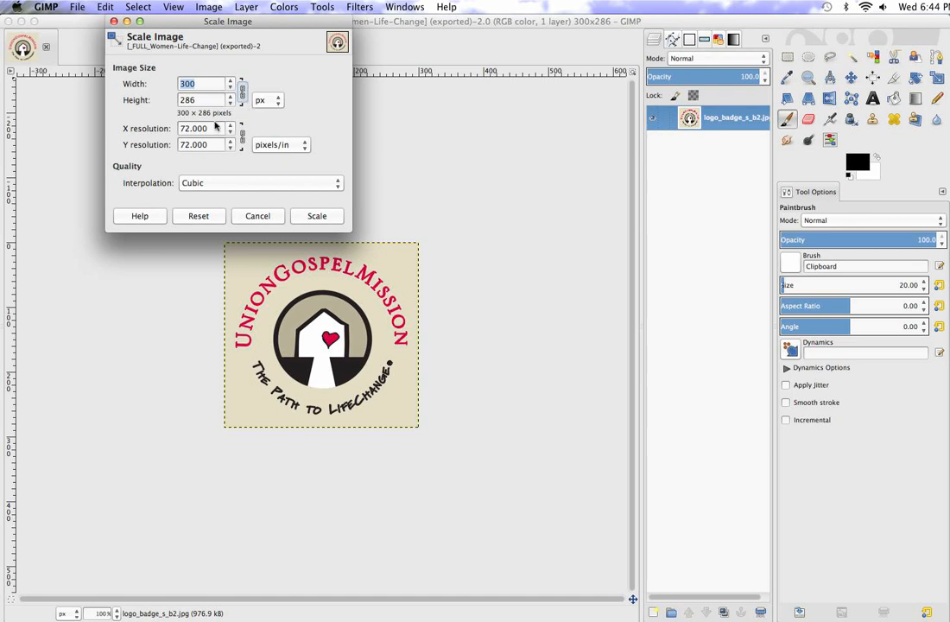
pyautogui.press('Tab')
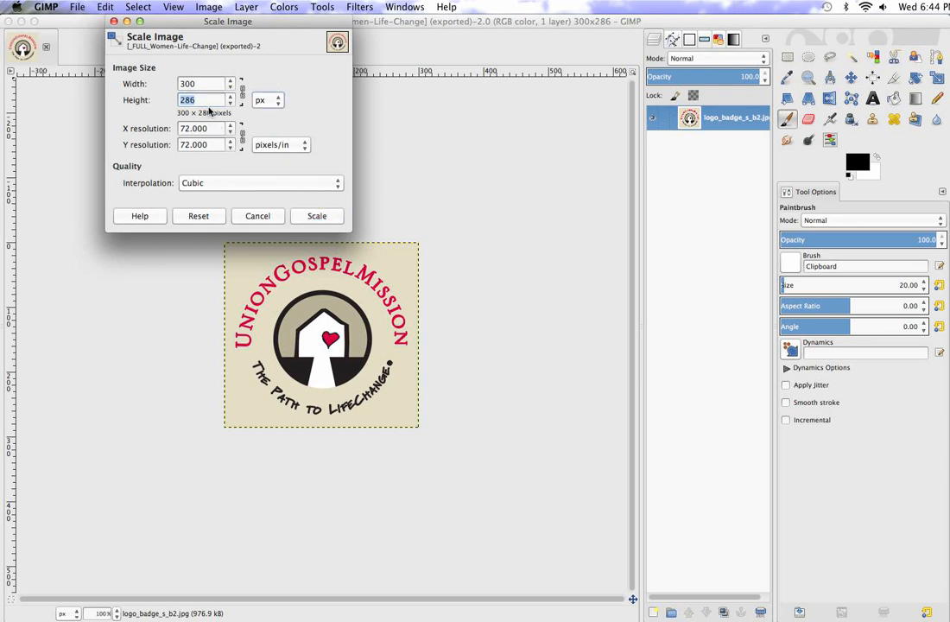
pyautogui.press('Tab')
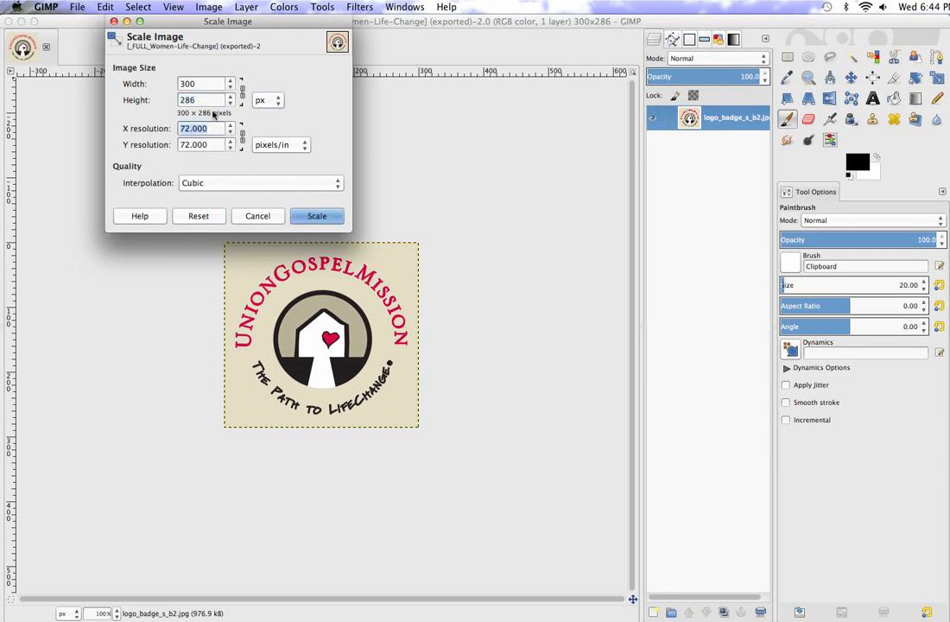
pyautogui.click(258, 216)
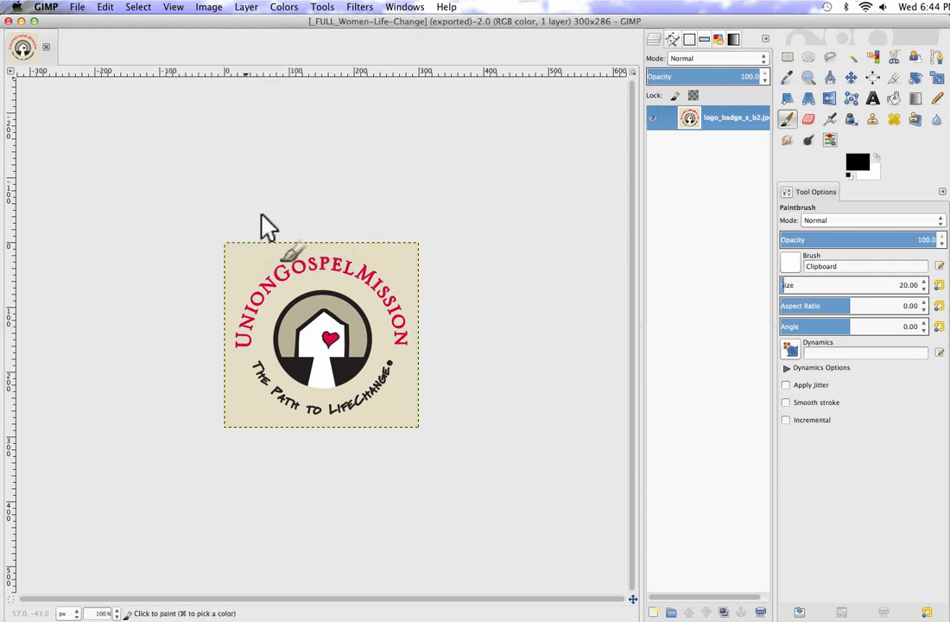
# Scale the logo image to a width of 150 px with its height kept in proportion
pyautogui.click(209, 9)
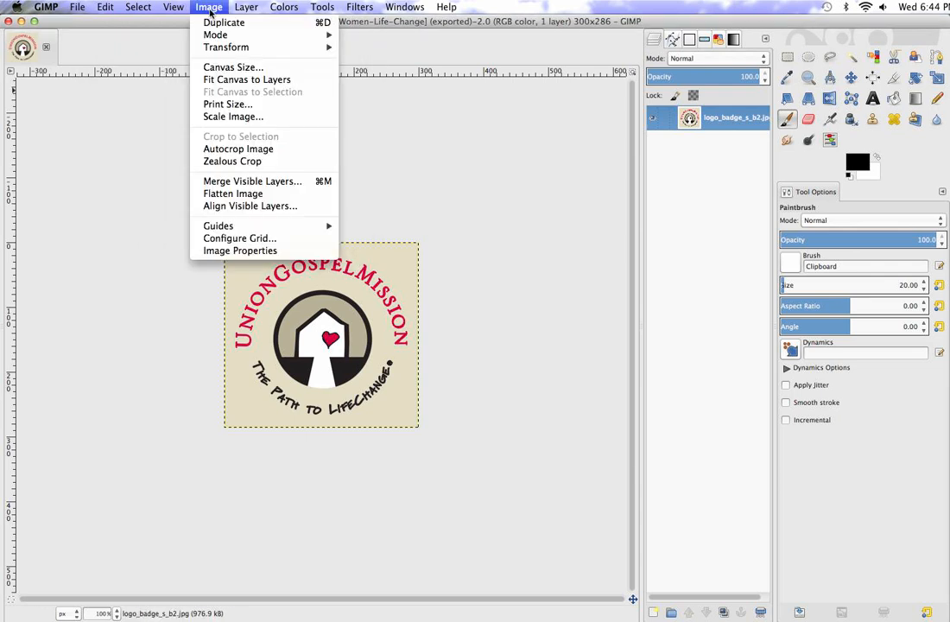
pyautogui.click(232, 117)
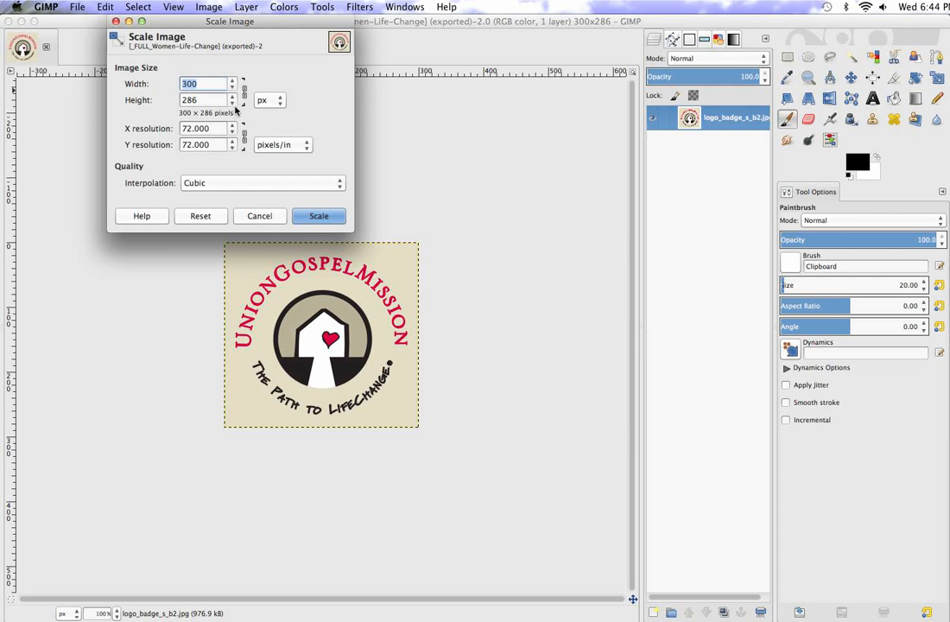
pyautogui.write('150')
pyautogui.press('Tab')
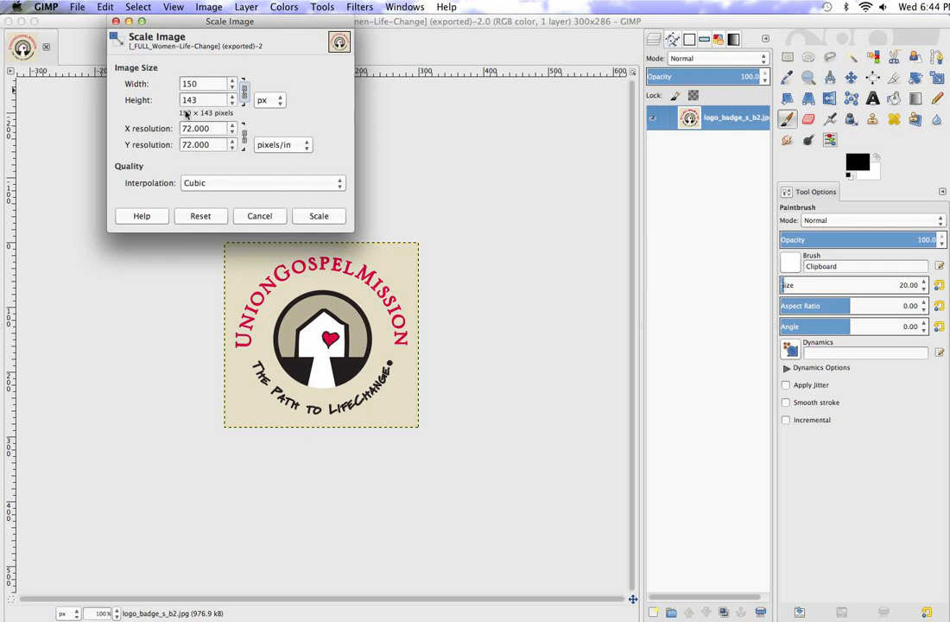
pyautogui.click(323, 221)
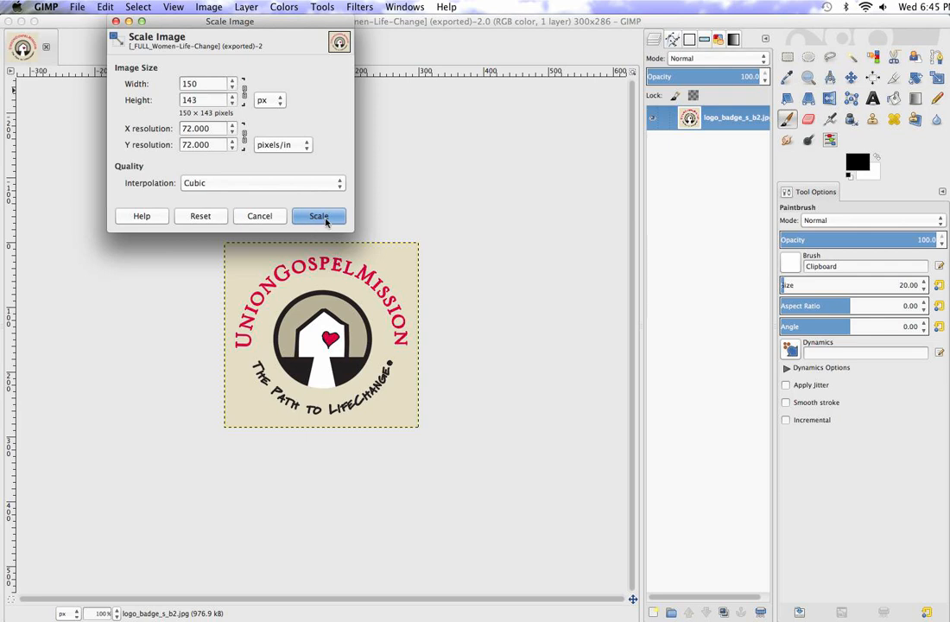
pyautogui.click(319, 216)
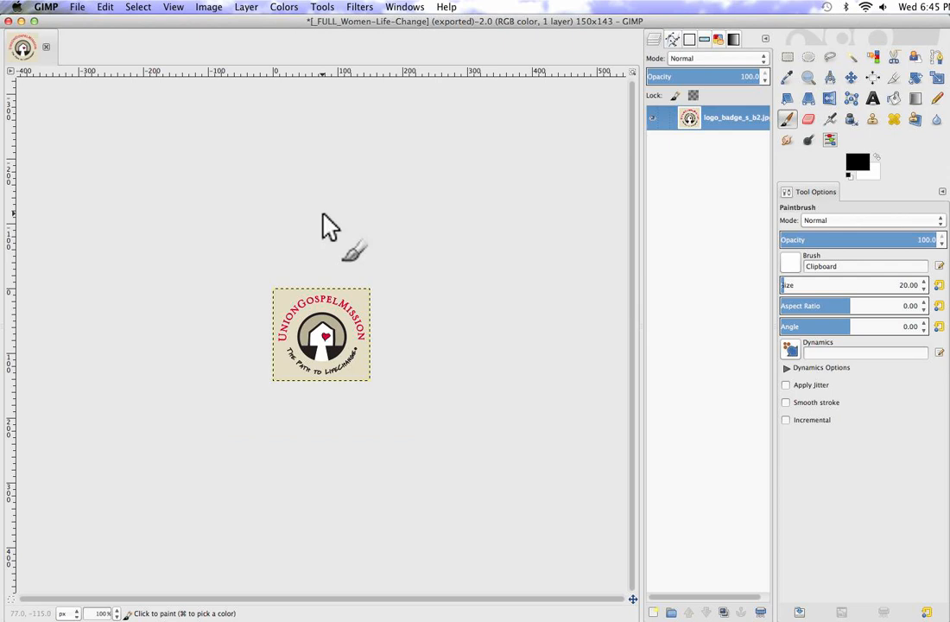
# Export the scaled logo to the logo folder as a JPEG named _POST_Women-Life-Change.jpg
pyautogui.click(77, 8)
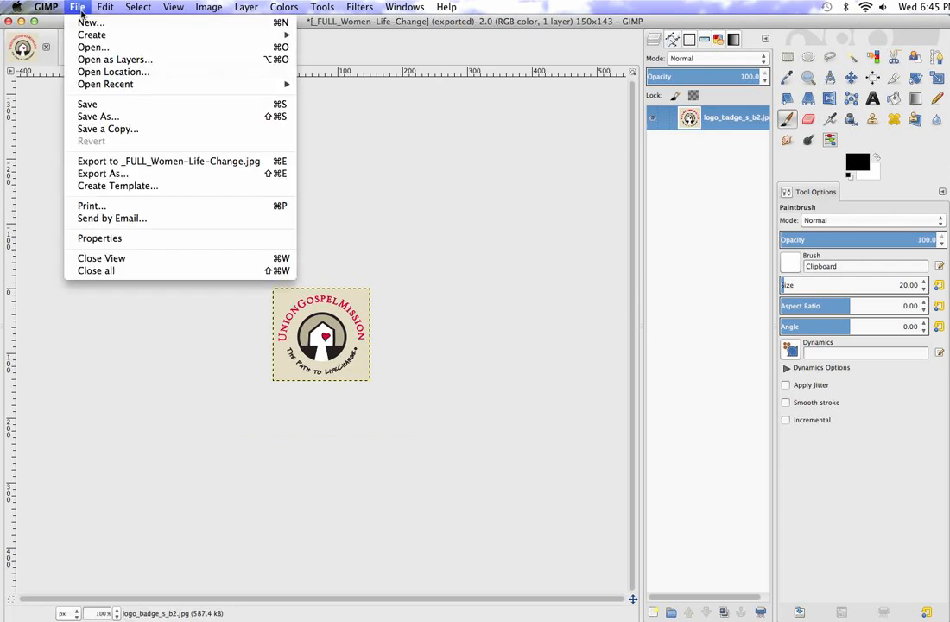
pyautogui.click(110, 175)
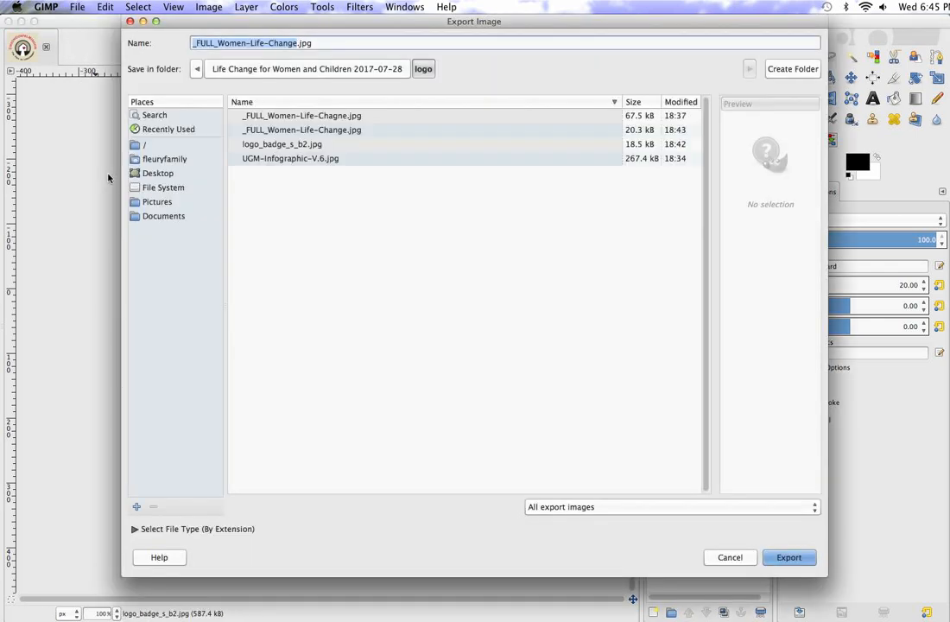
pyautogui.click(215, 42)
pyautogui.press('BackSpace')
pyautogui.press('BackSpace')
pyautogui.press('BackSpace')
pyautogui.press('BackSpace')
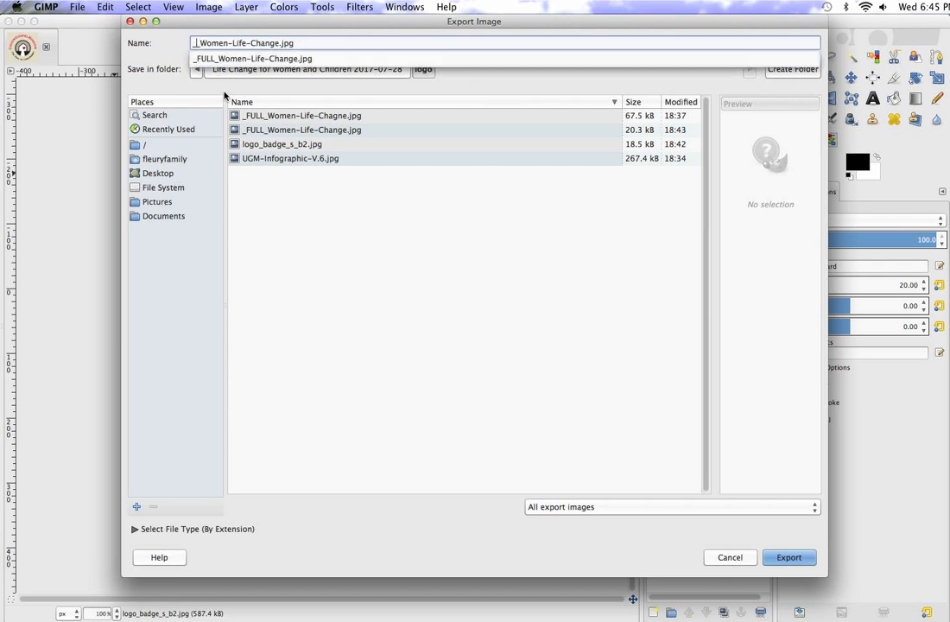
pyautogui.write('POS')
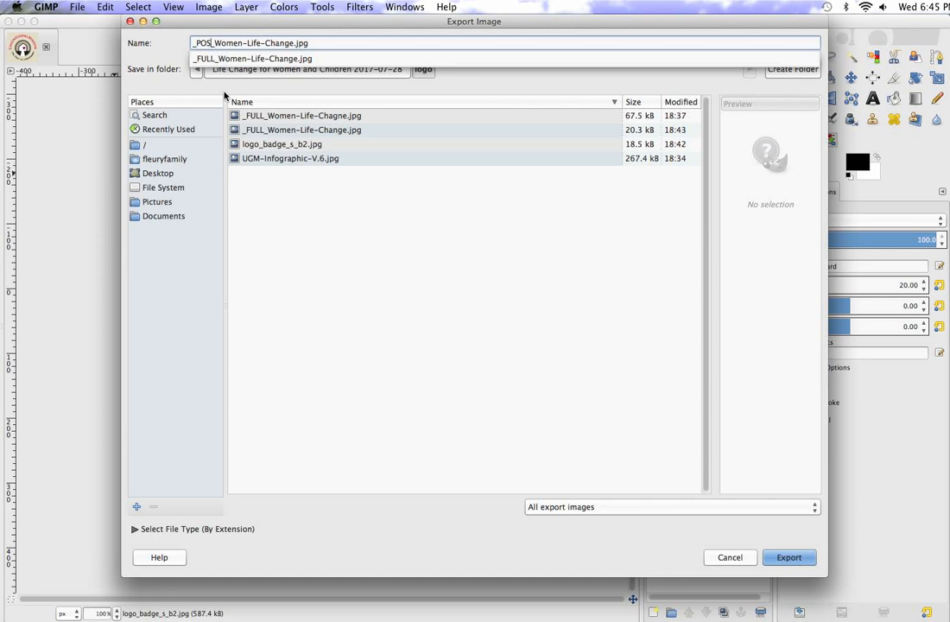
pyautogui.write('T')
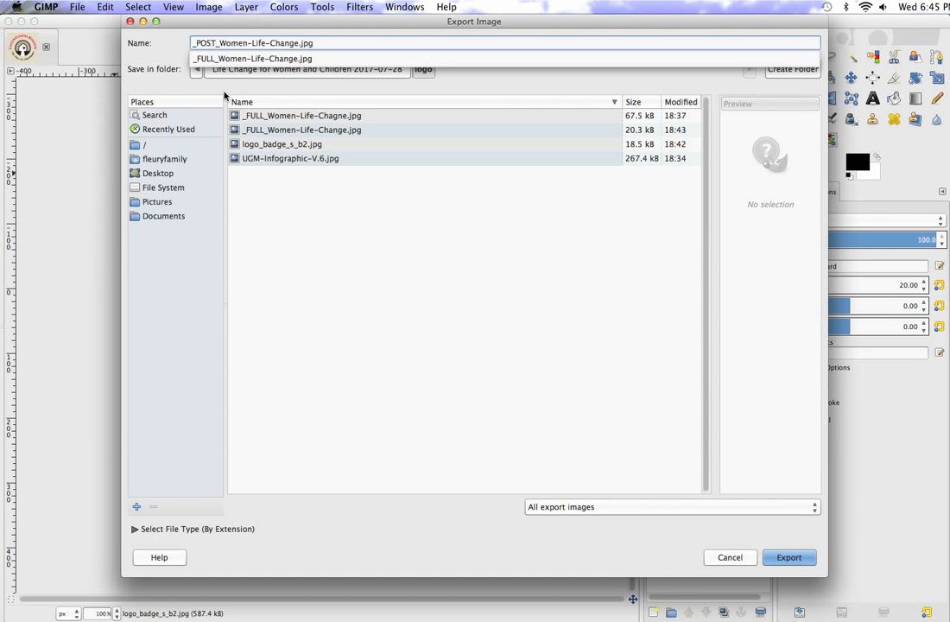
pyautogui.click(789, 561)
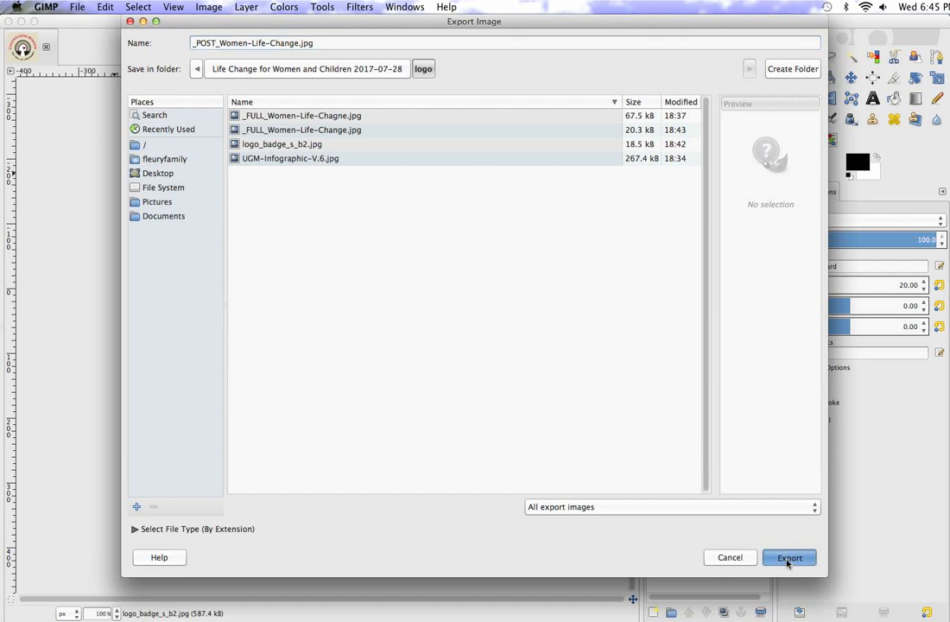
pyautogui.click(789, 559)
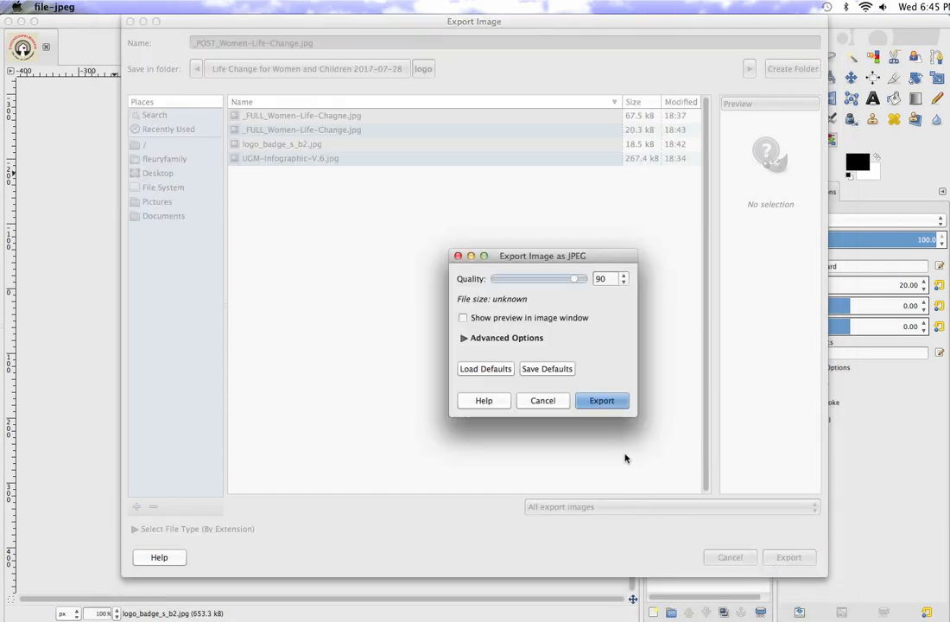
pyautogui.click(602, 402)
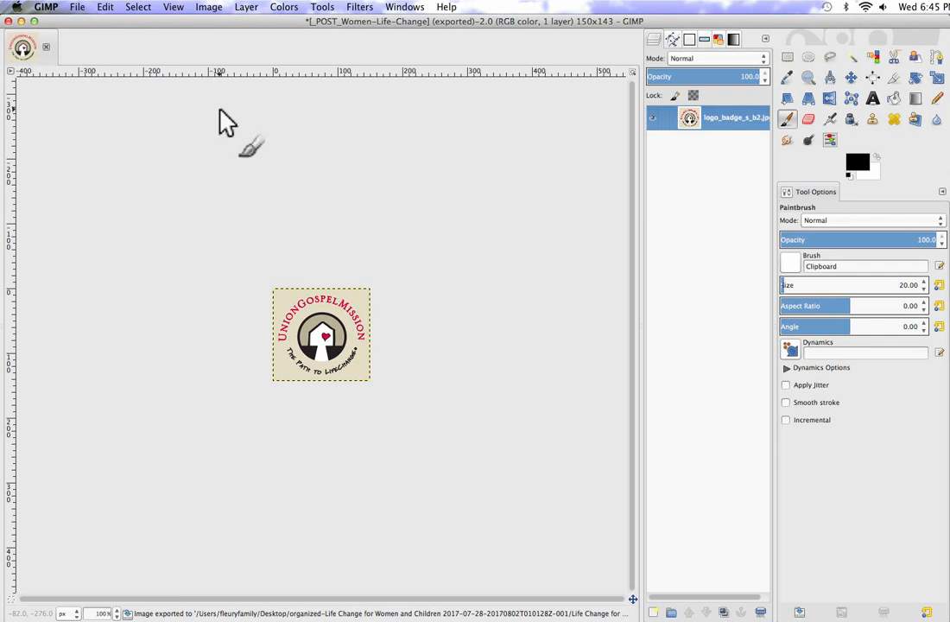
# Resize the image canvas to 150 × 150 px, with the logo offset 7 px vertically
pyautogui.click(207, 9)
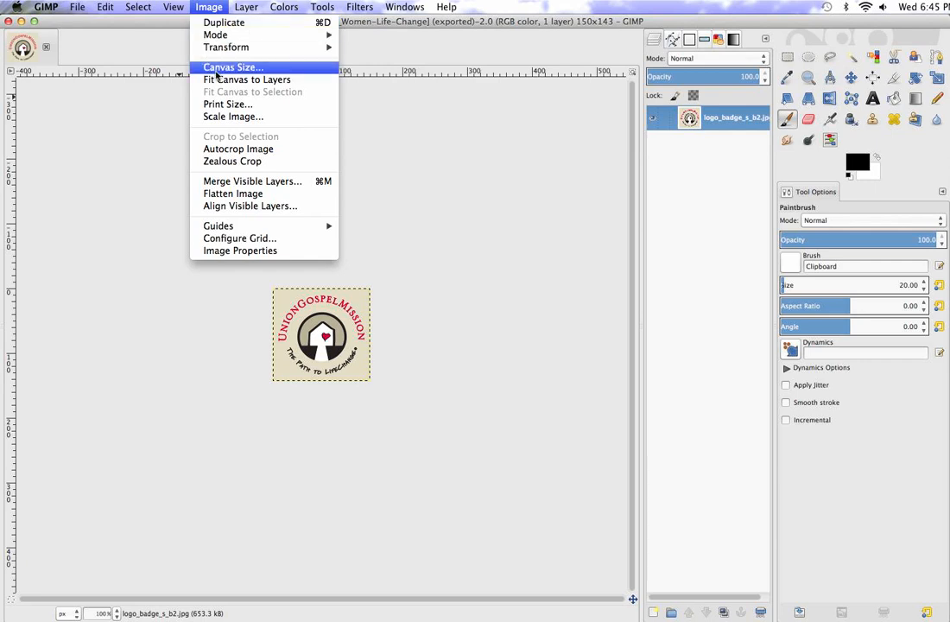
pyautogui.click(216, 70)
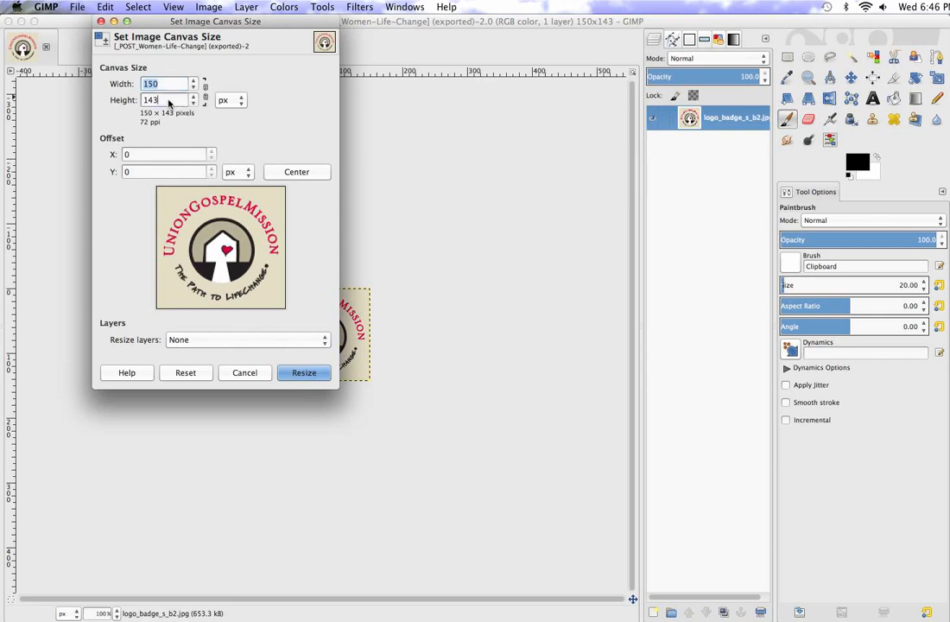
pyautogui.press('Tab')
pyautogui.write('150')
pyautogui.press('Tab')
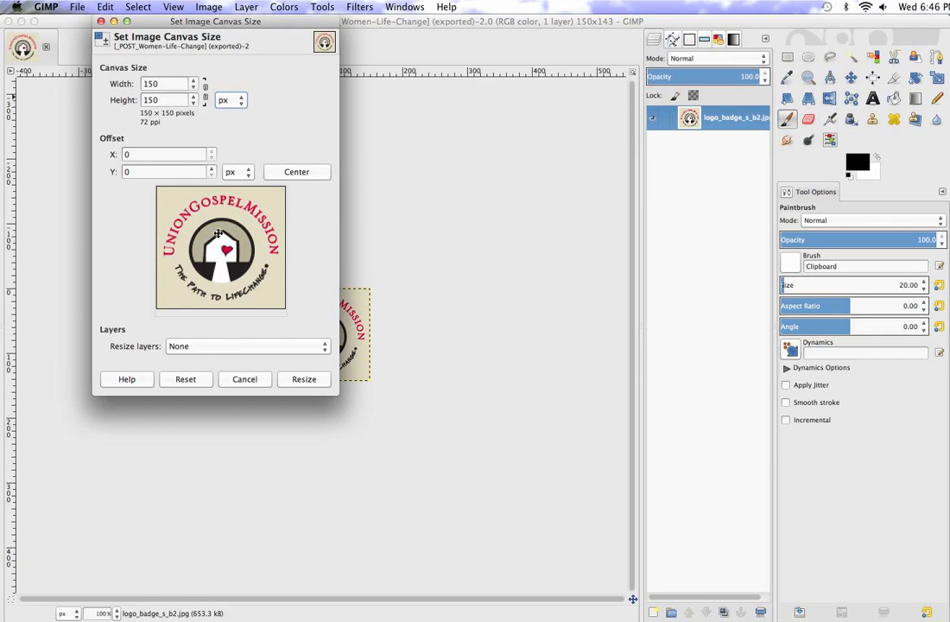
pyautogui.moveTo(218, 233); pyautogui.dragTo(218, 252)
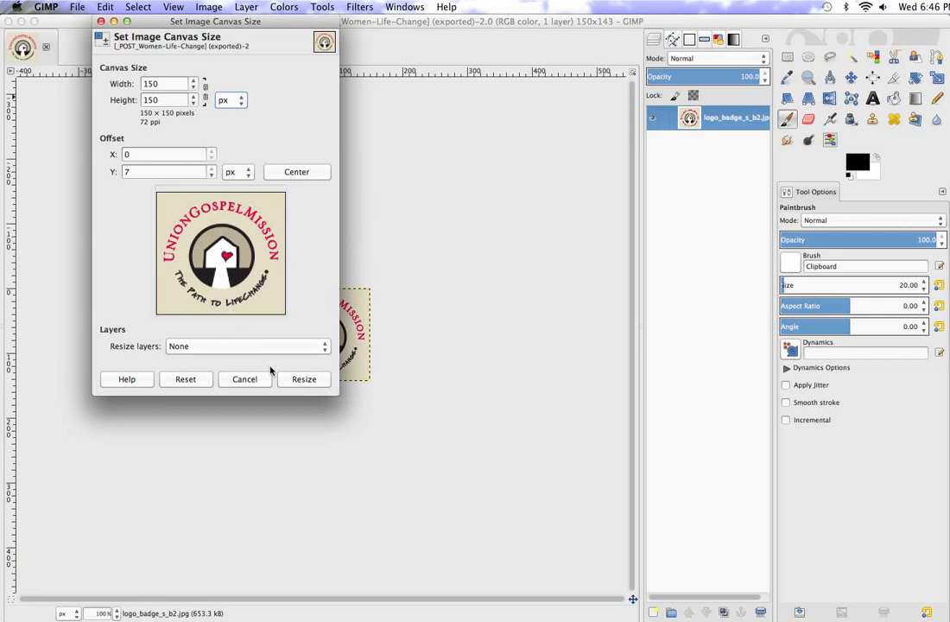
pyautogui.click(297, 379)
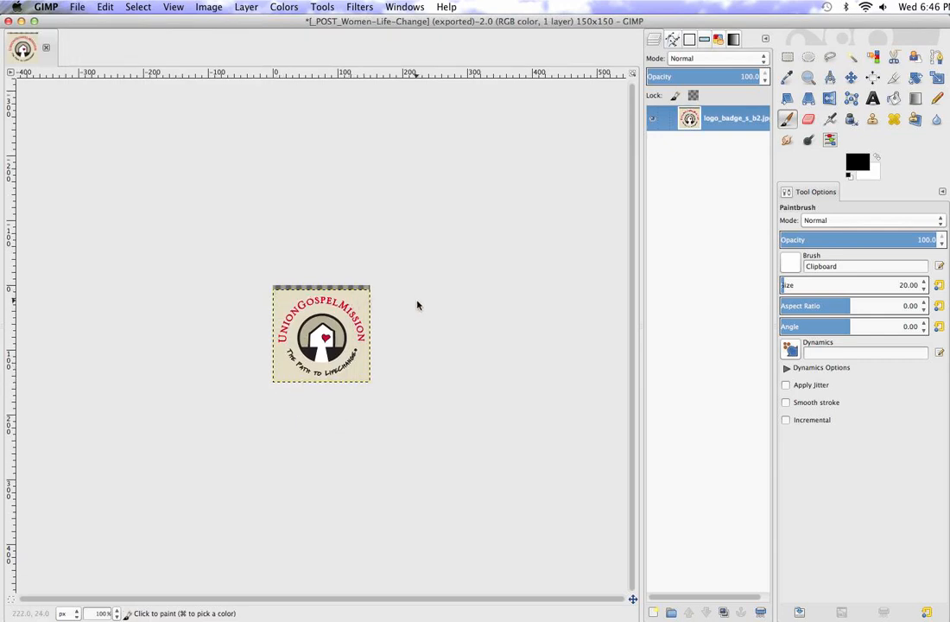
pyautogui.click(655, 614)
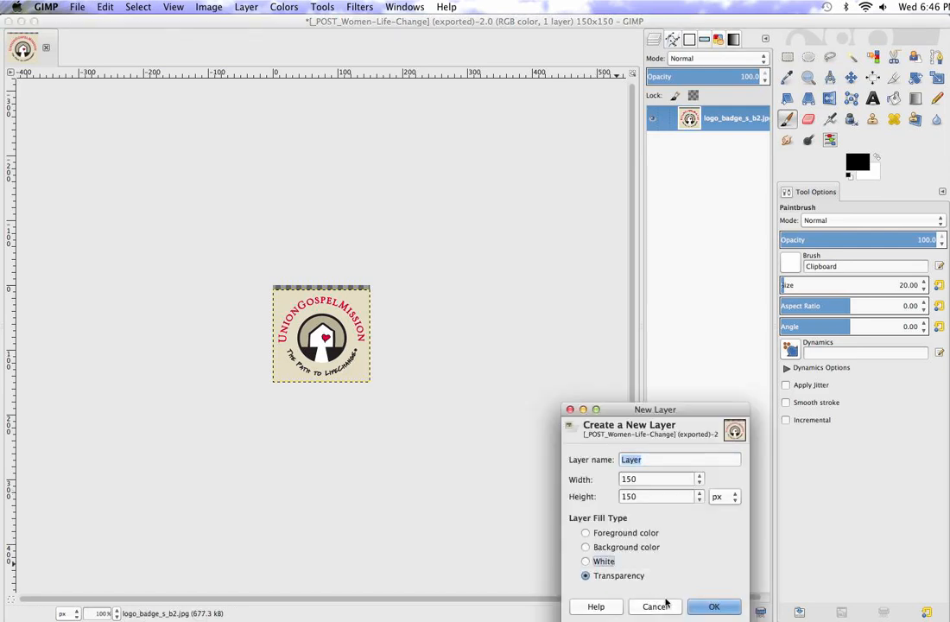
pyautogui.click(698, 609)
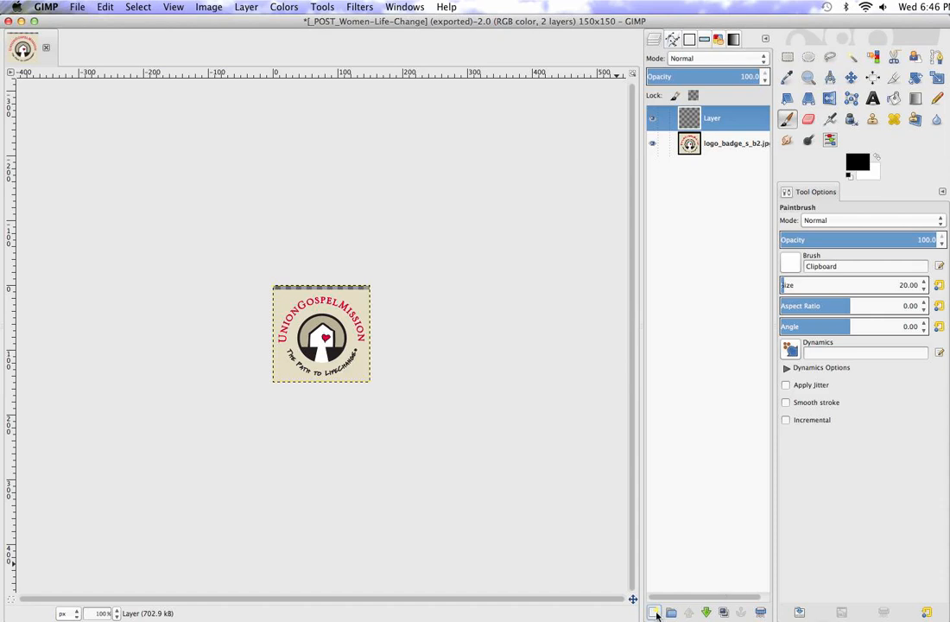
pyautogui.click(656, 614)
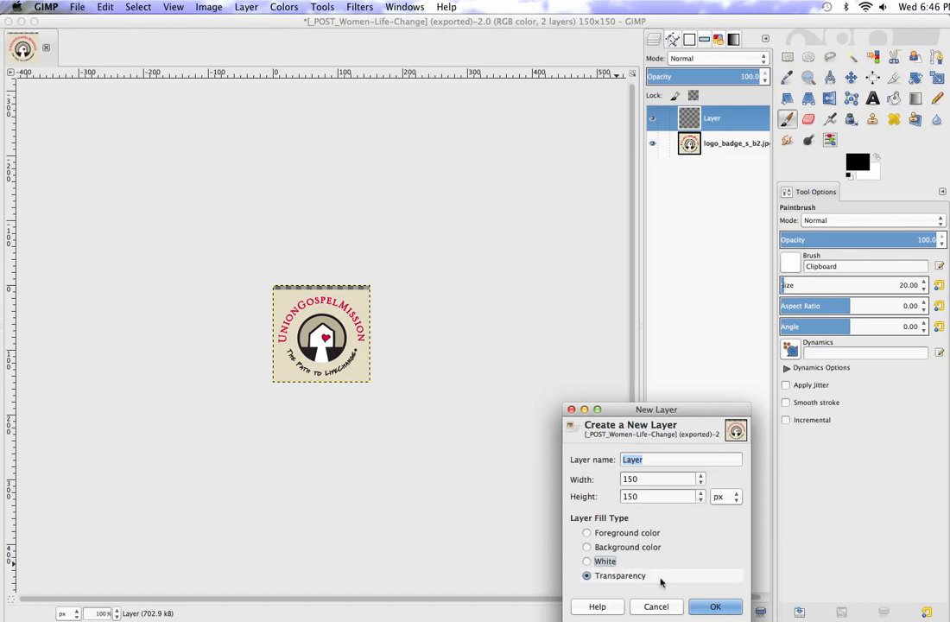
pyautogui.click(587, 561)
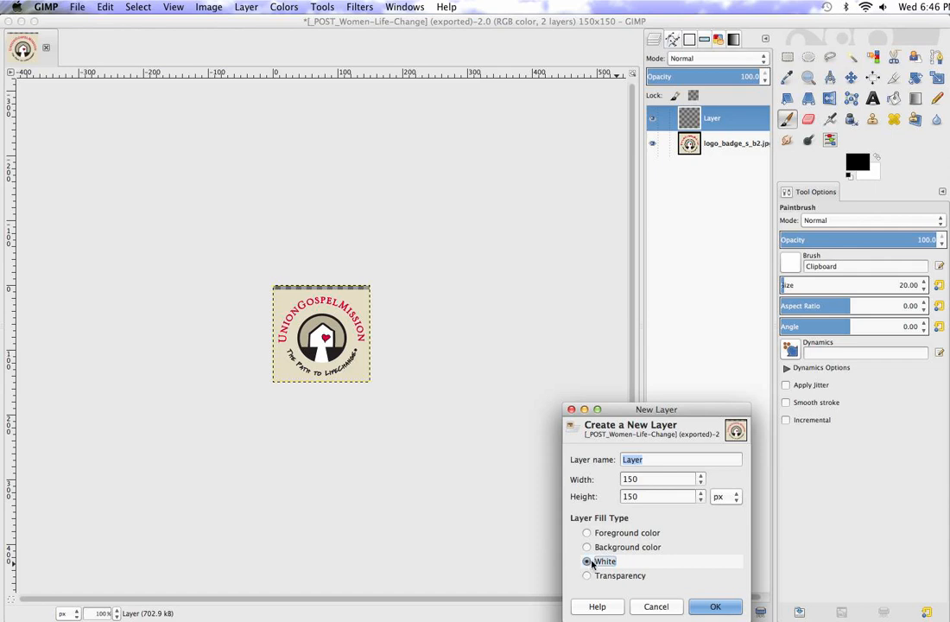
pyautogui.click(703, 608)
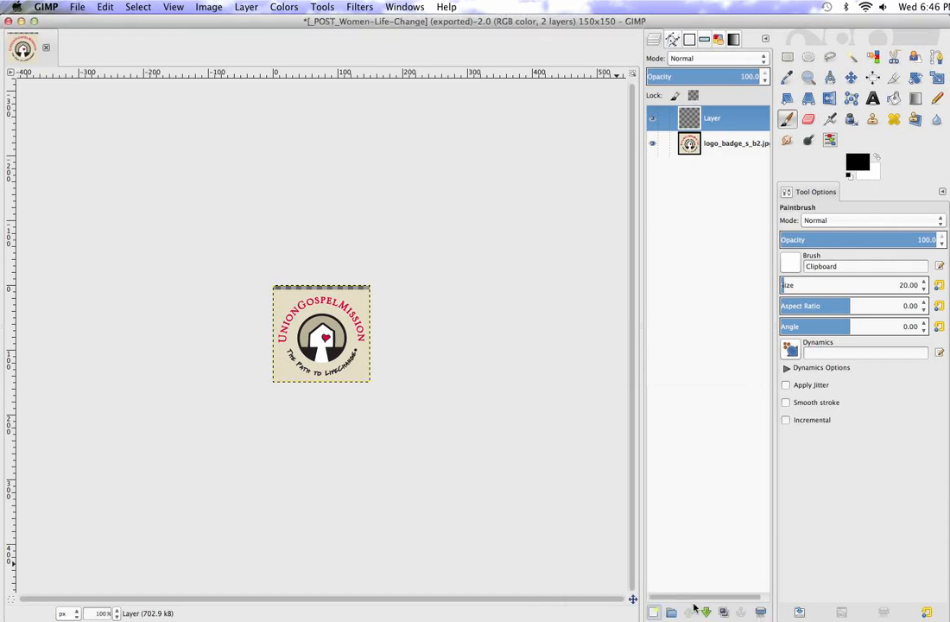
pyautogui.press('super+z')
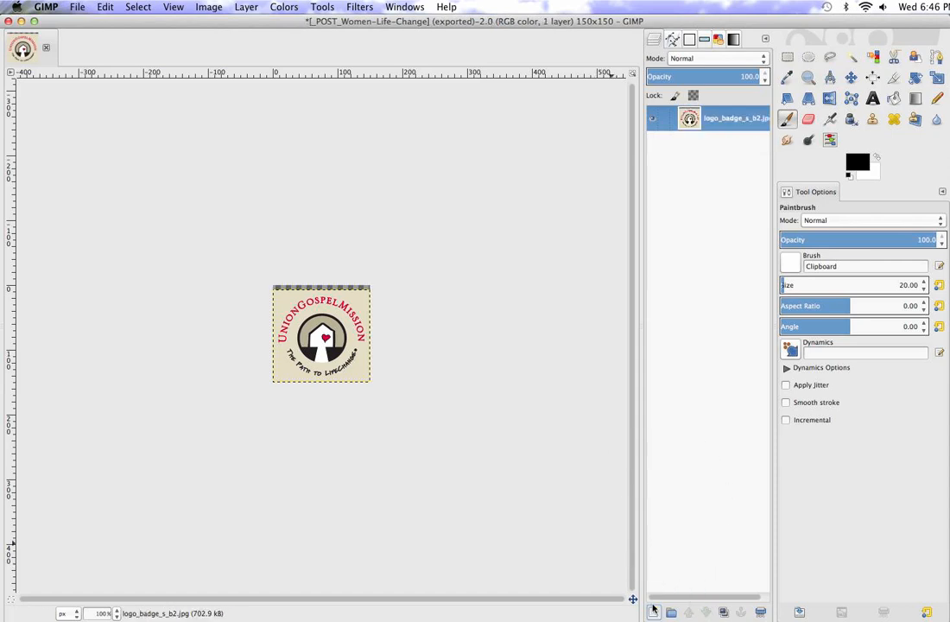
# Add a 150 × 150 px layer filled with white and place it beneath the logo layer
pyautogui.click(654, 612)
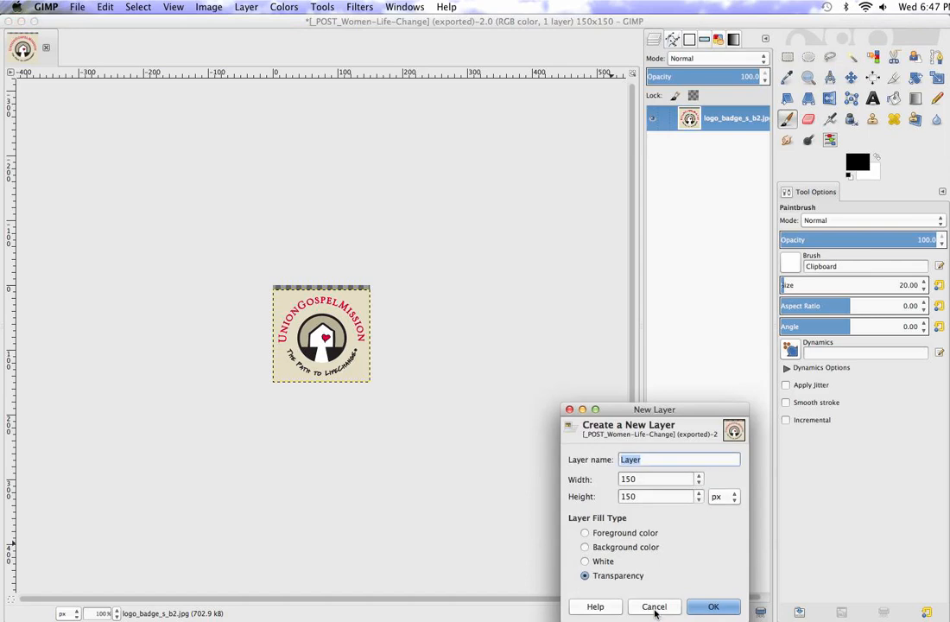
pyautogui.click(586, 562)
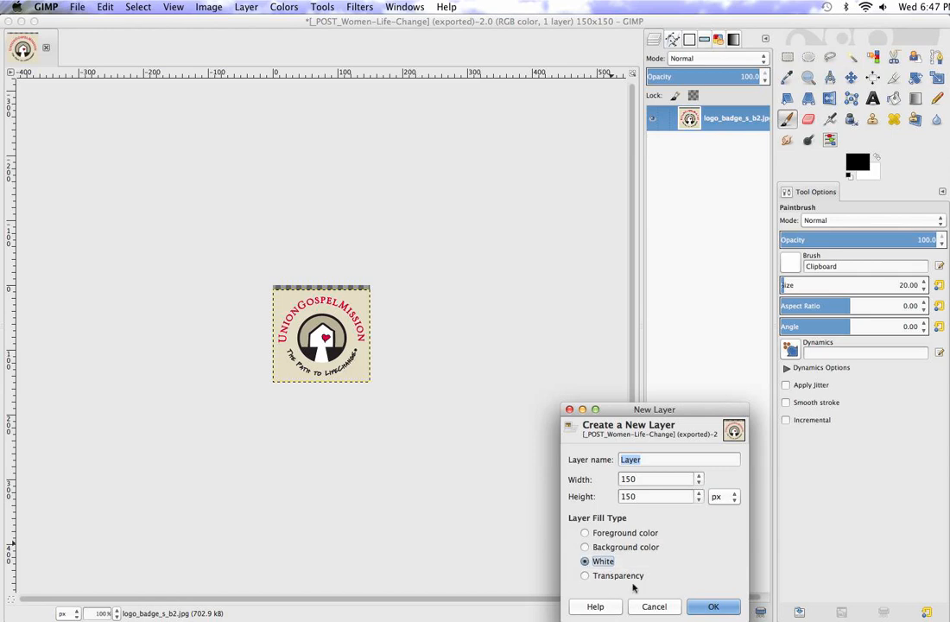
pyautogui.click(714, 609)
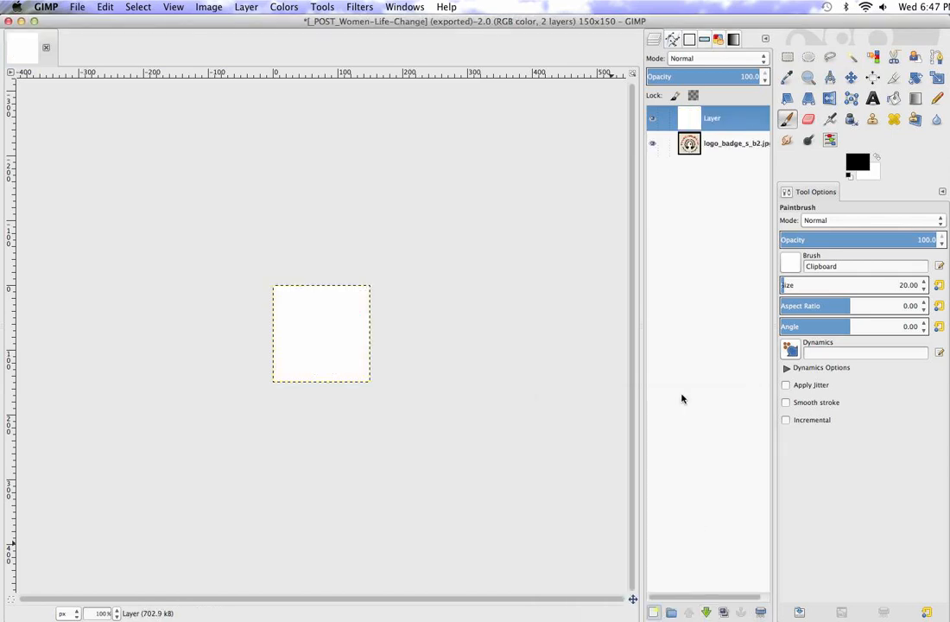
pyautogui.moveTo(715, 122); pyautogui.dragTo(722, 155)
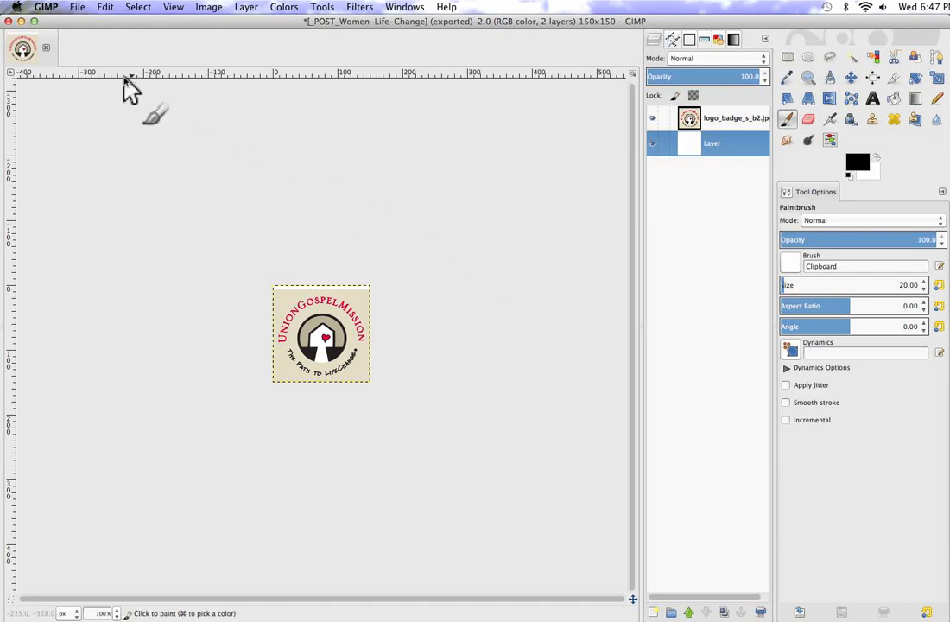
# Export the square logo as a JPEG named _PARTNER_Women-Life-Change.jpg and quit GIMP, discarding the unsaved changes
pyautogui.click(82, 9)
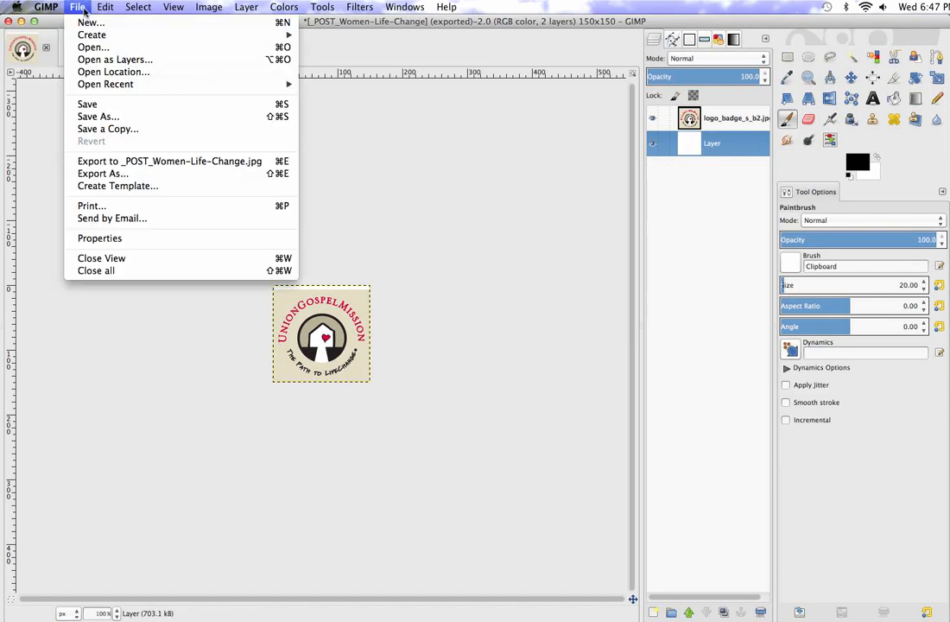
pyautogui.click(91, 176)
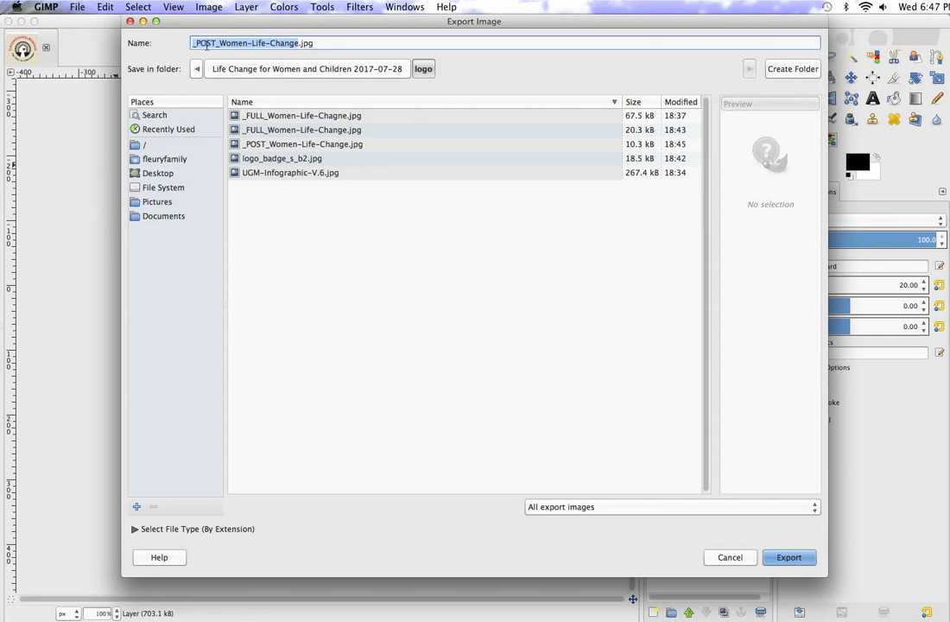
pyautogui.moveTo(216, 46); pyautogui.dragTo(191, 44)
pyautogui.write('_pARTNER')
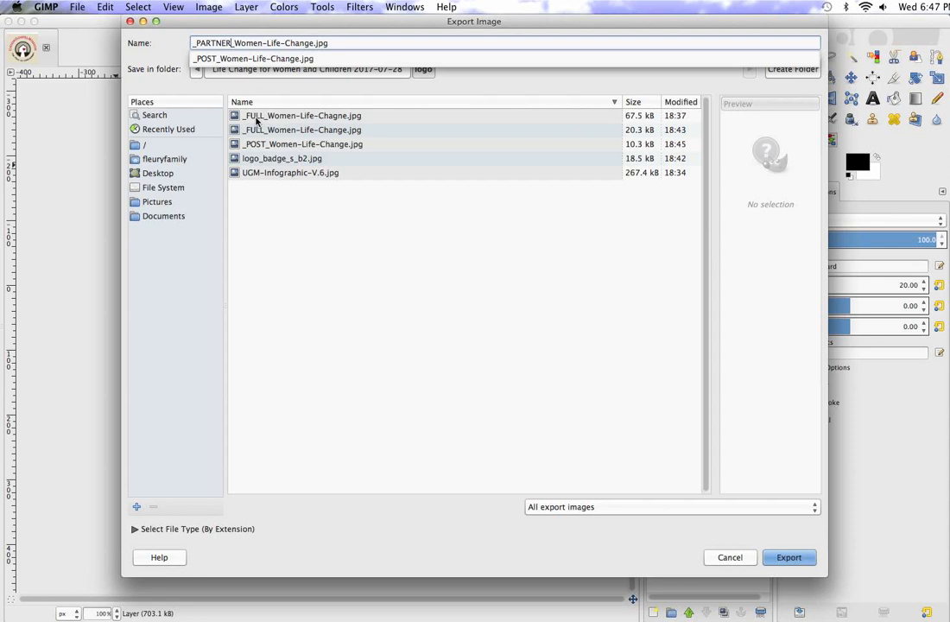
pyautogui.press('Return')
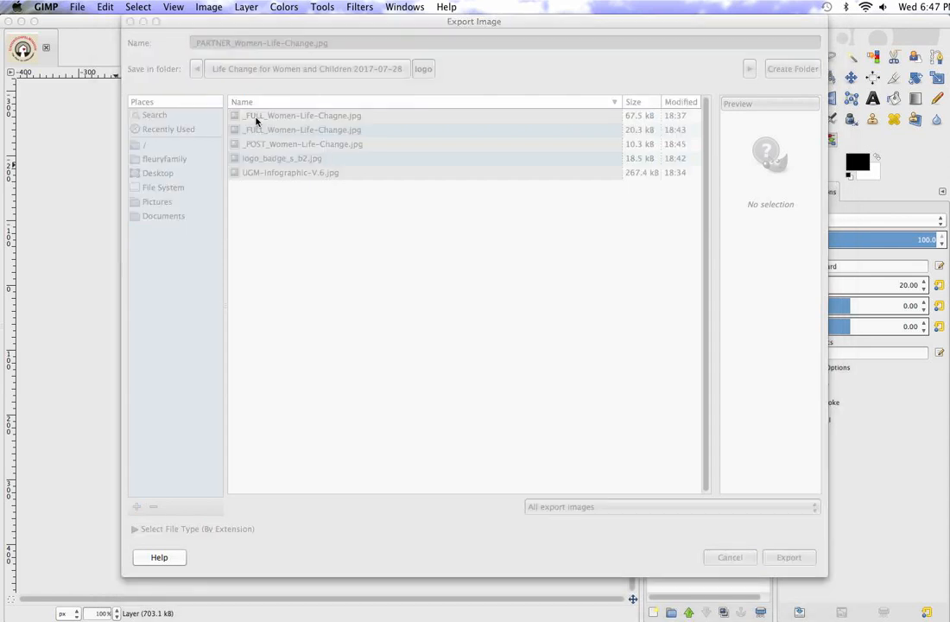
pyautogui.press('Return')
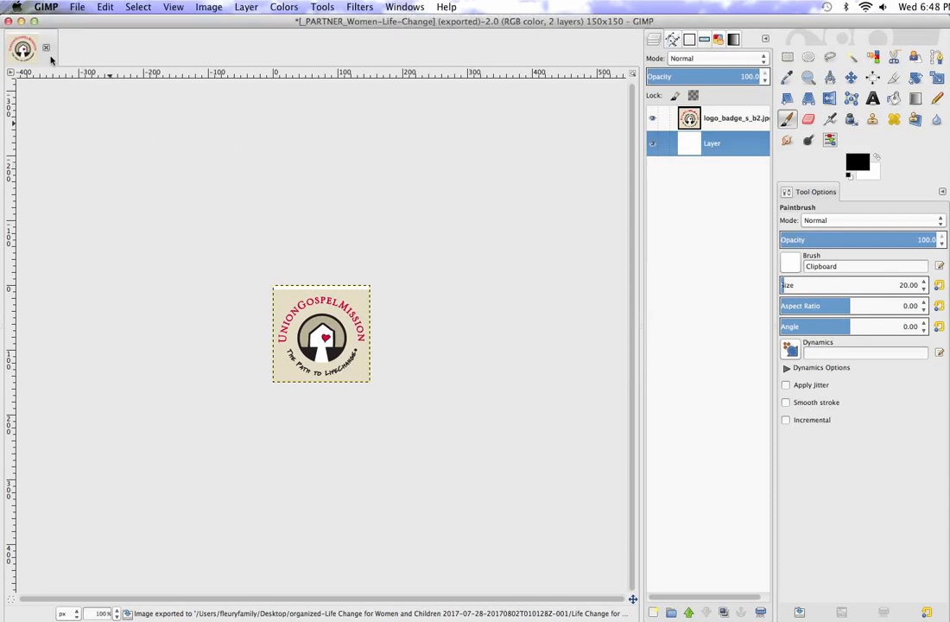
pyautogui.click(9, 22)
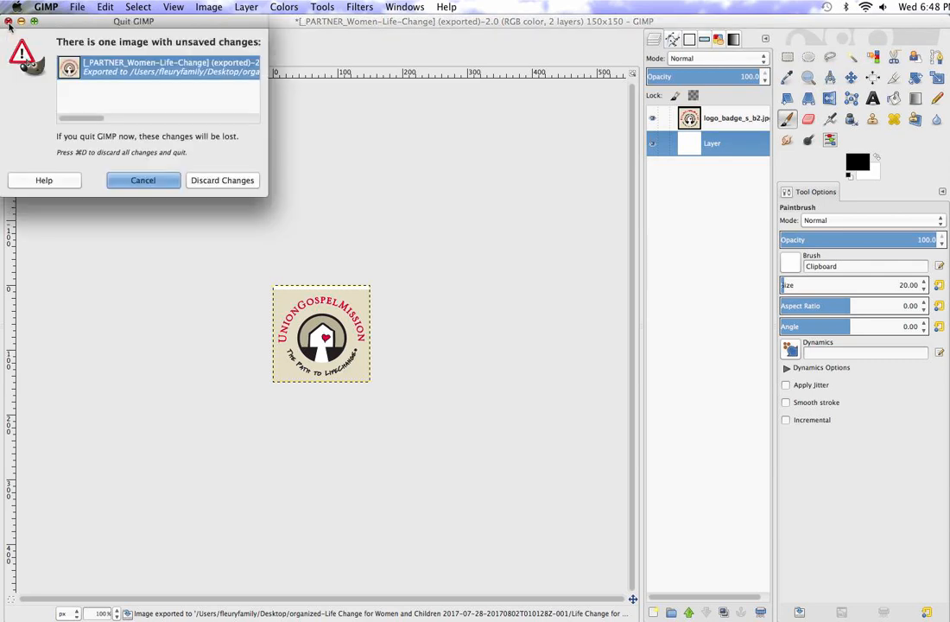
pyautogui.click(222, 181)
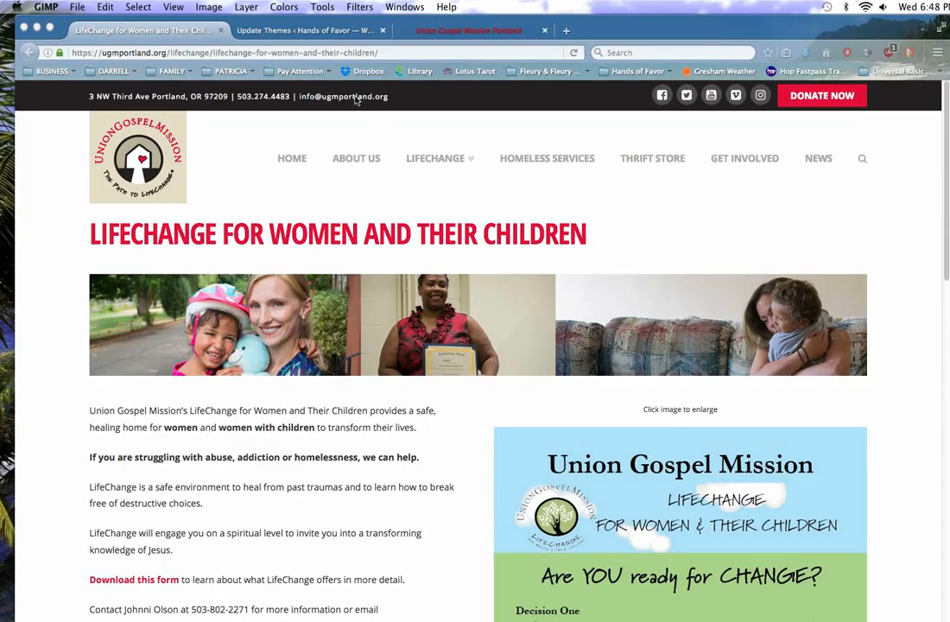
# Switch to the Hands of Favor WordPress admin and open the page for uploading new media
pyautogui.click(316, 36)
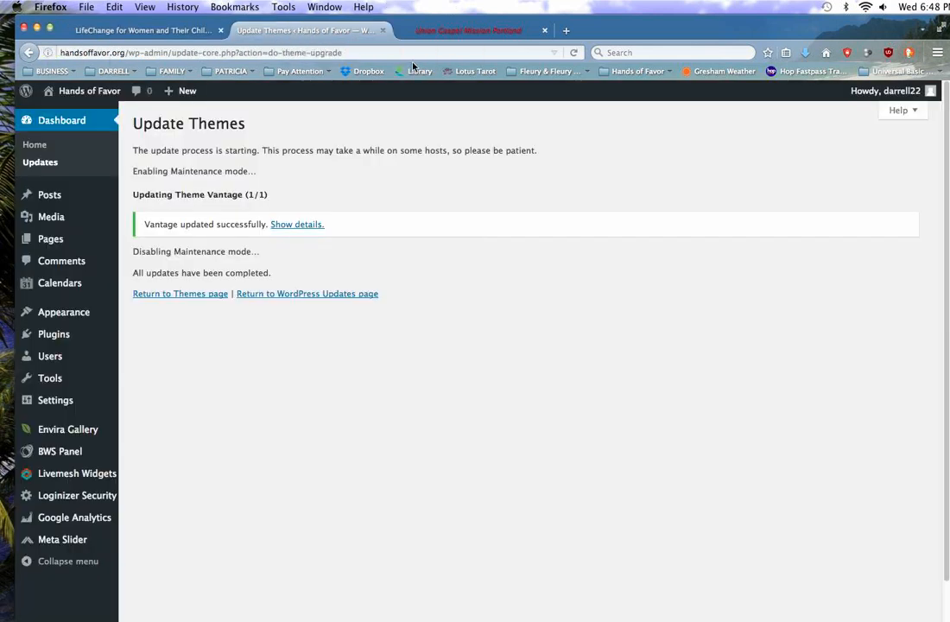
pyautogui.moveTo(76, 202)
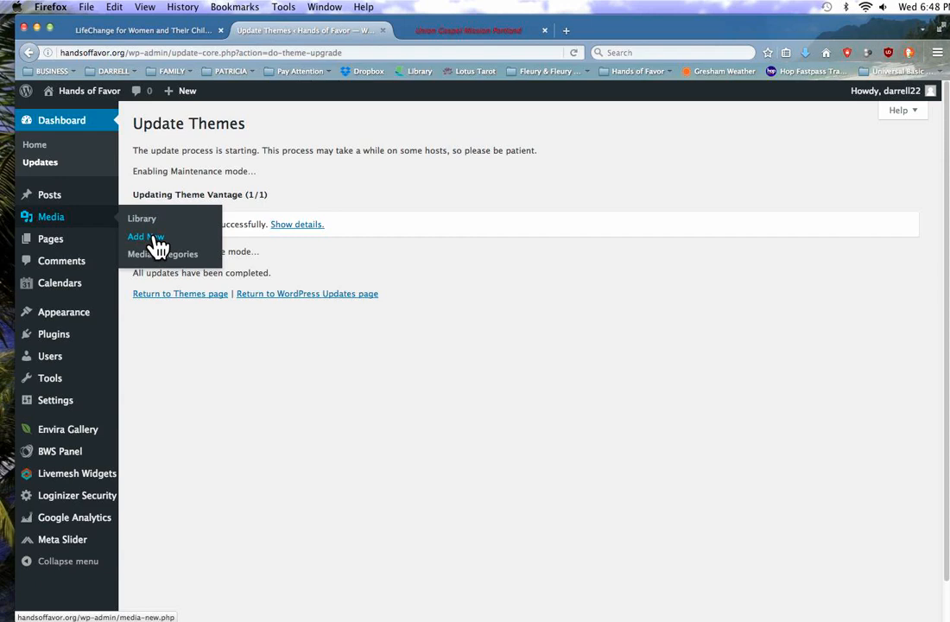
pyautogui.click(158, 247)
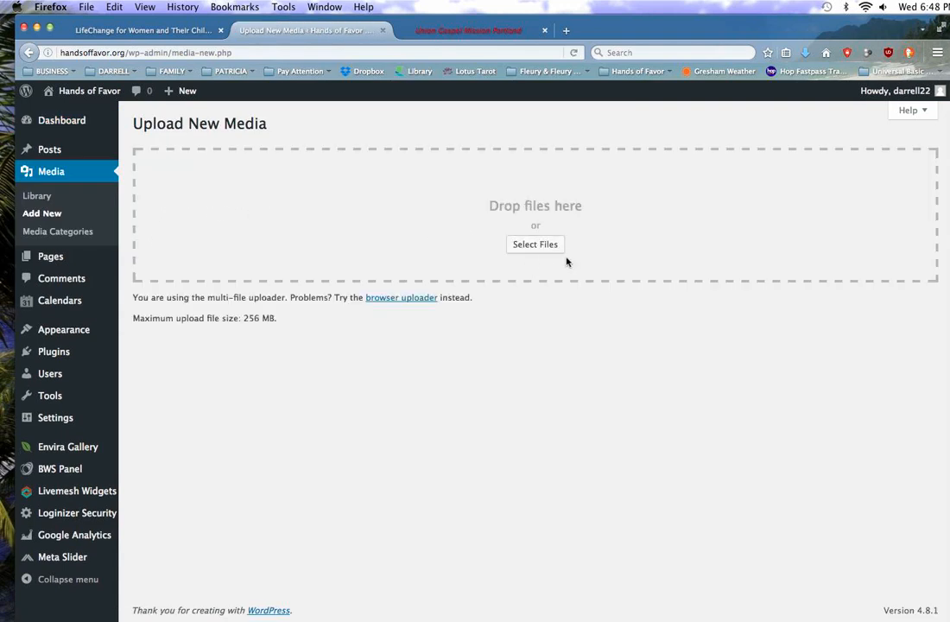
# Upload the _FULL_, _PARTNER_ and _POST_Women-Life-Change.jpg files from the logo folder inside the Desktop's Life Change folder
pyautogui.click(544, 250)
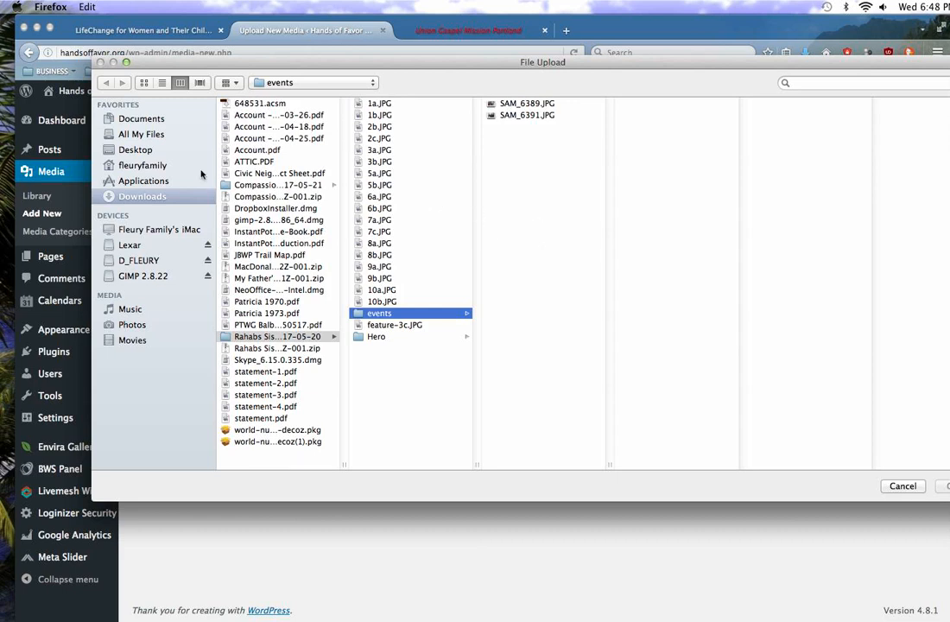
pyautogui.click(119, 152)
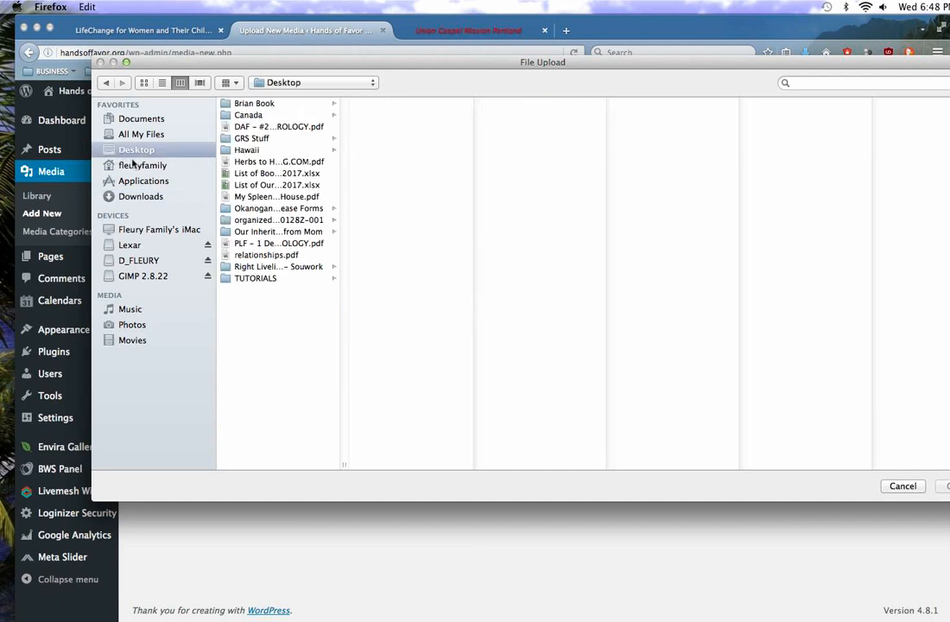
pyautogui.click(280, 221)
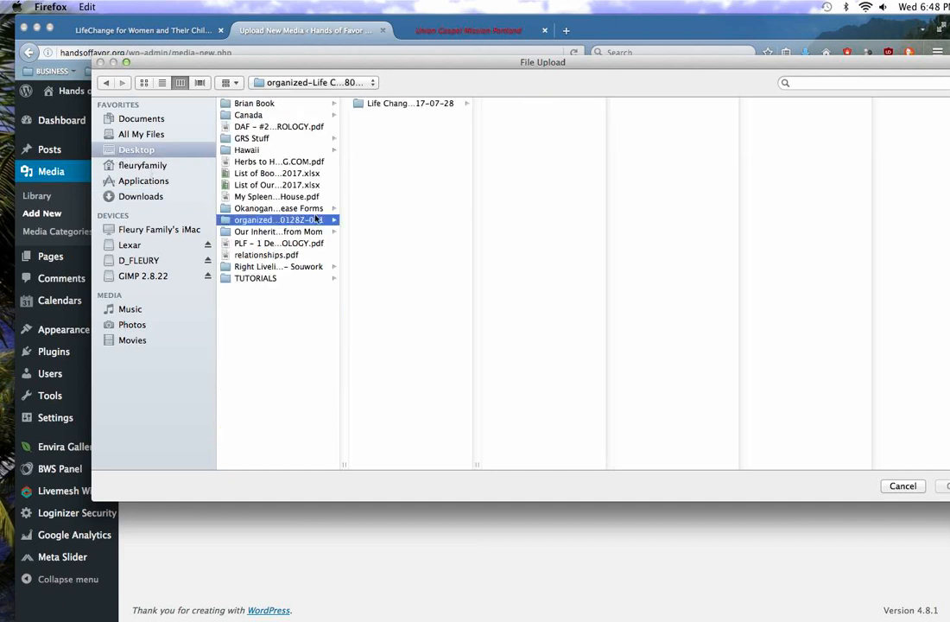
pyautogui.click(411, 107)
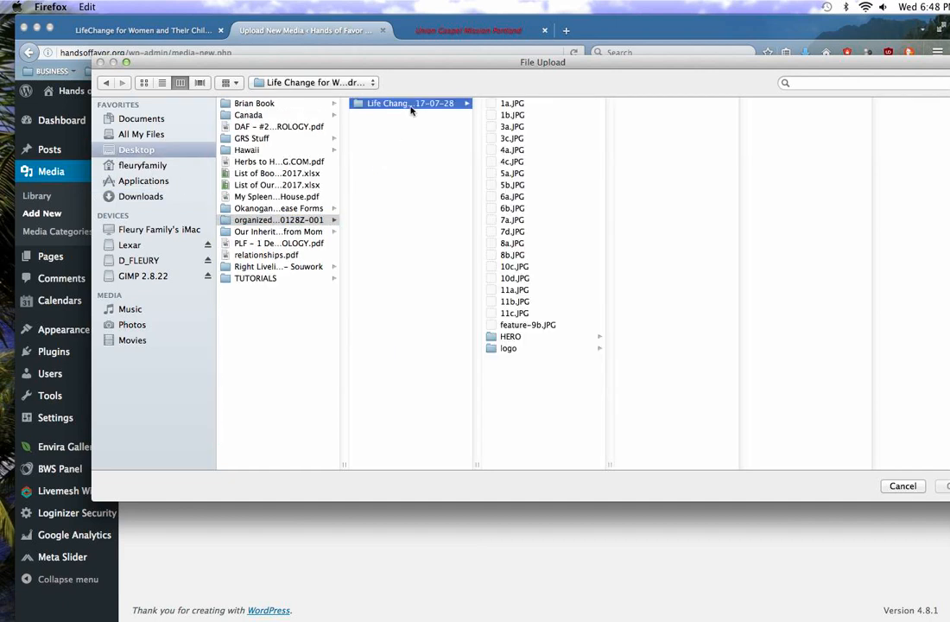
pyautogui.click(523, 348)
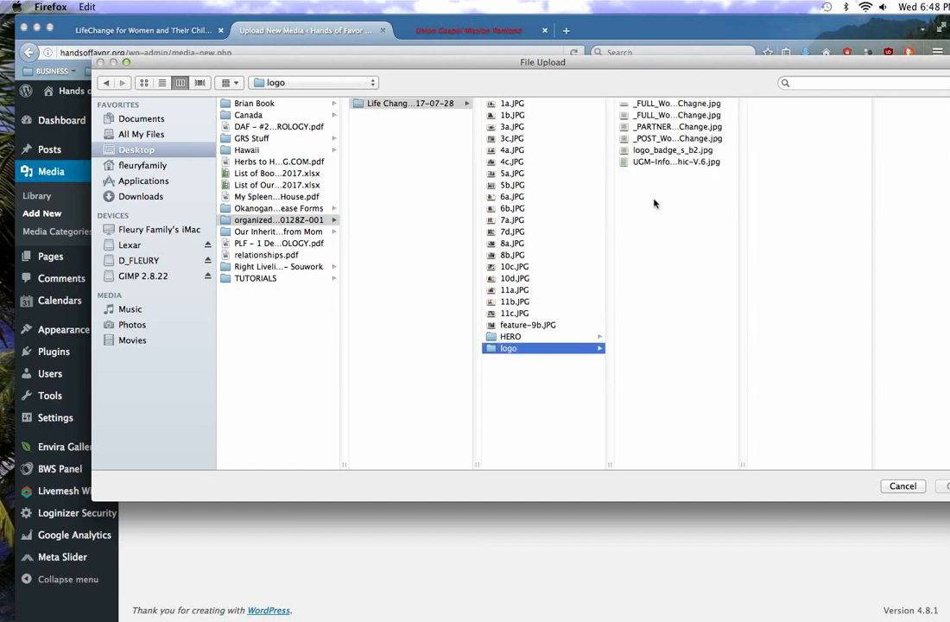
pyautogui.click(692, 118)
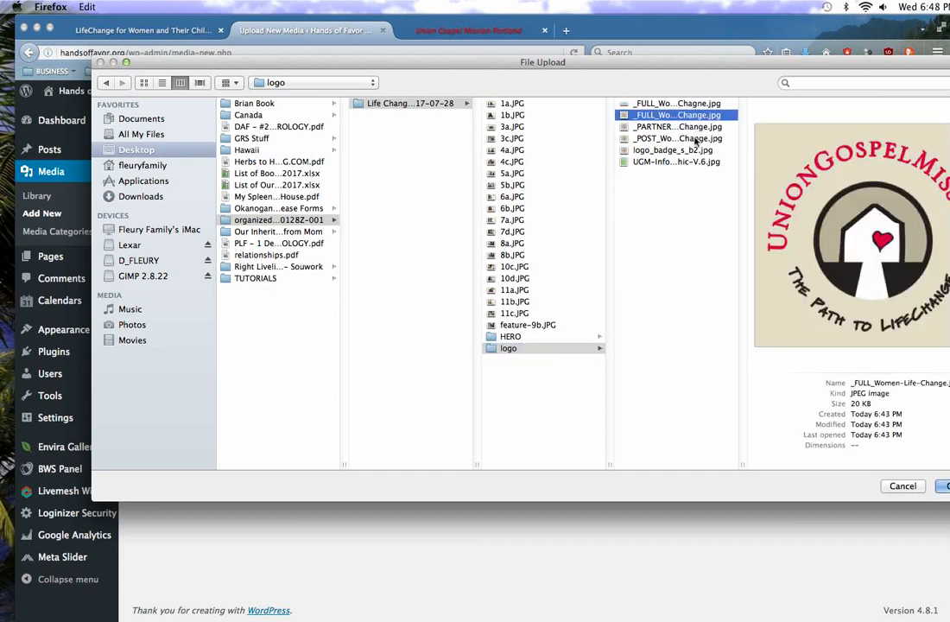
pyautogui.keyDown('shift'); pyautogui.click(695, 140); pyautogui.keyUp('shift')
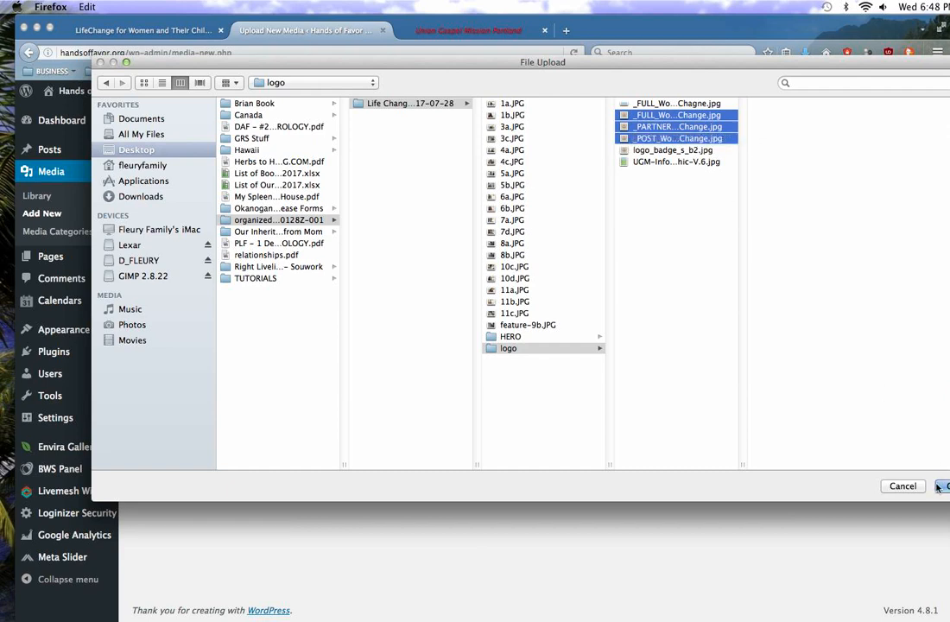
pyautogui.moveTo(381, 65); pyautogui.dragTo(323, 63)
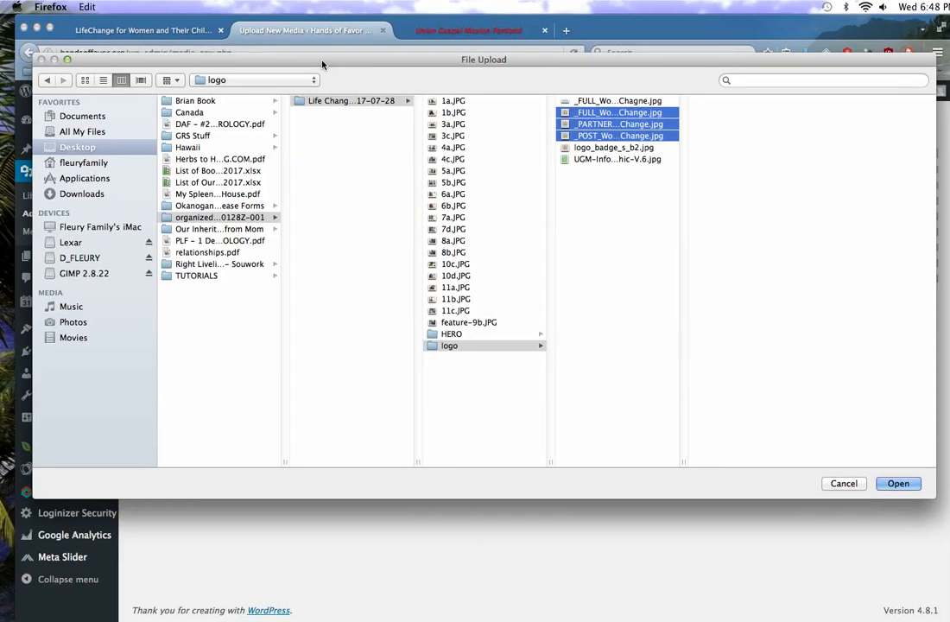
pyautogui.click(893, 488)
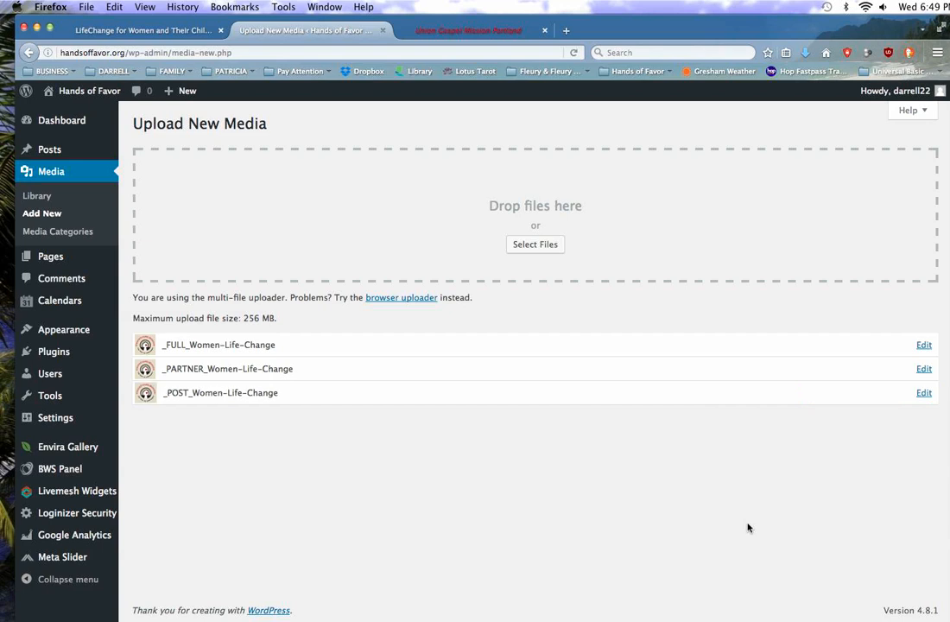
# Open the site's media library to see the uploaded logos
pyautogui.click(35, 197)
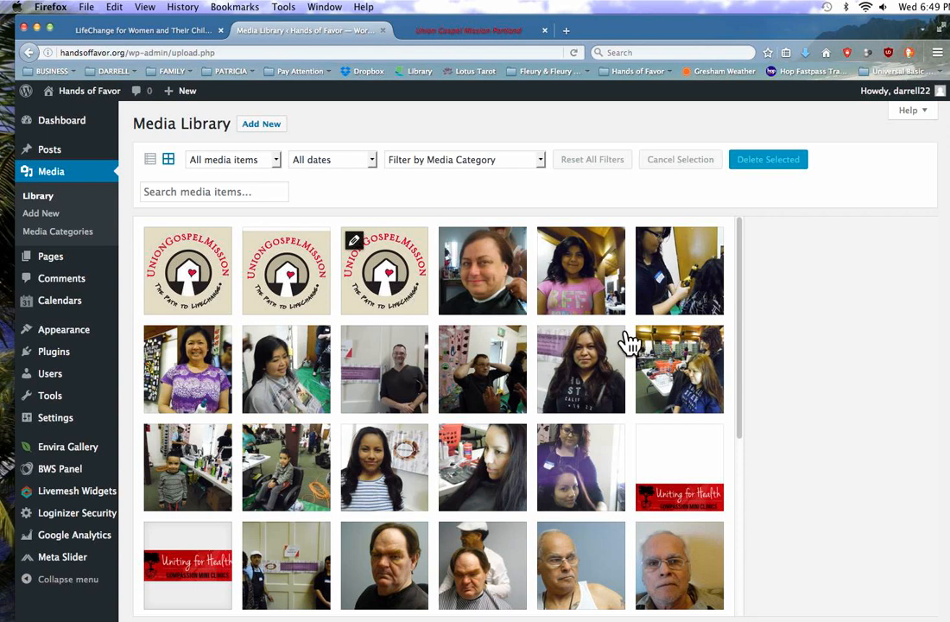
pyautogui.press('ctrl+super+Escape')
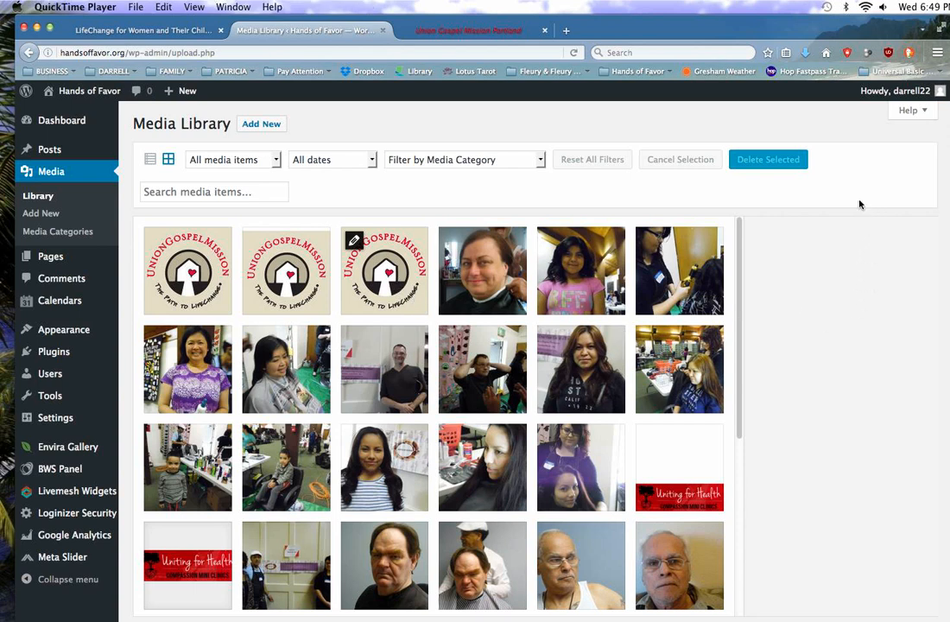
pyautogui.click(595, 131)
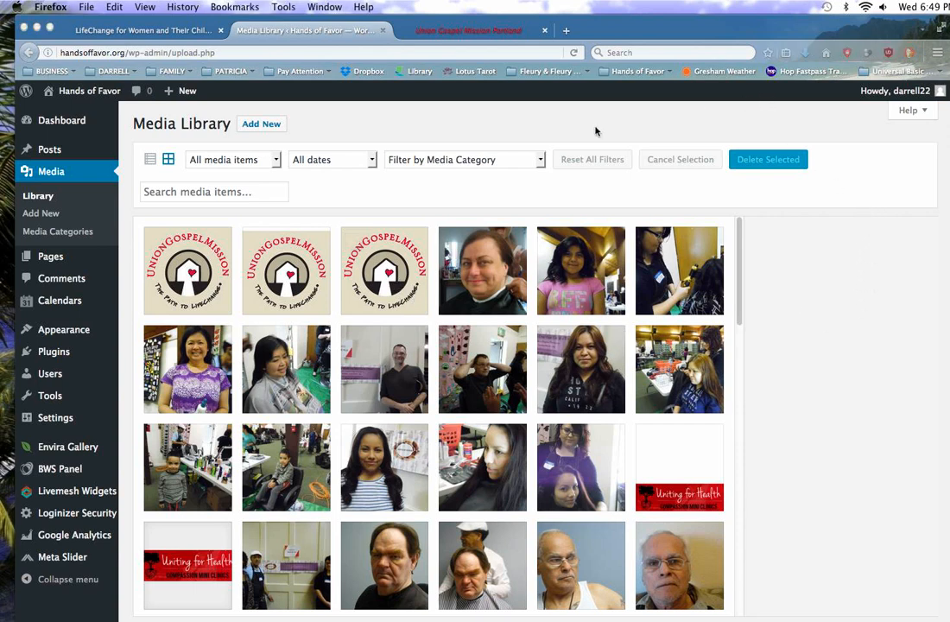
# Remove the "_FULL_" prefix from the title of the FULL_Women-Life-Change.jpg logo
pyautogui.click(391, 281)
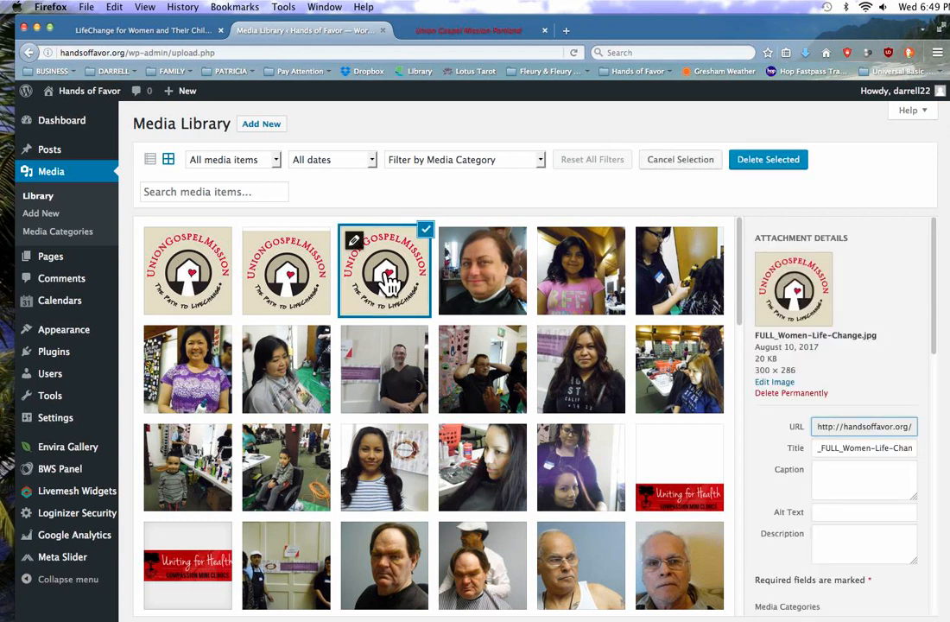
pyautogui.click(845, 449)
pyautogui.hotkey('alt', 'shift', 'Left')
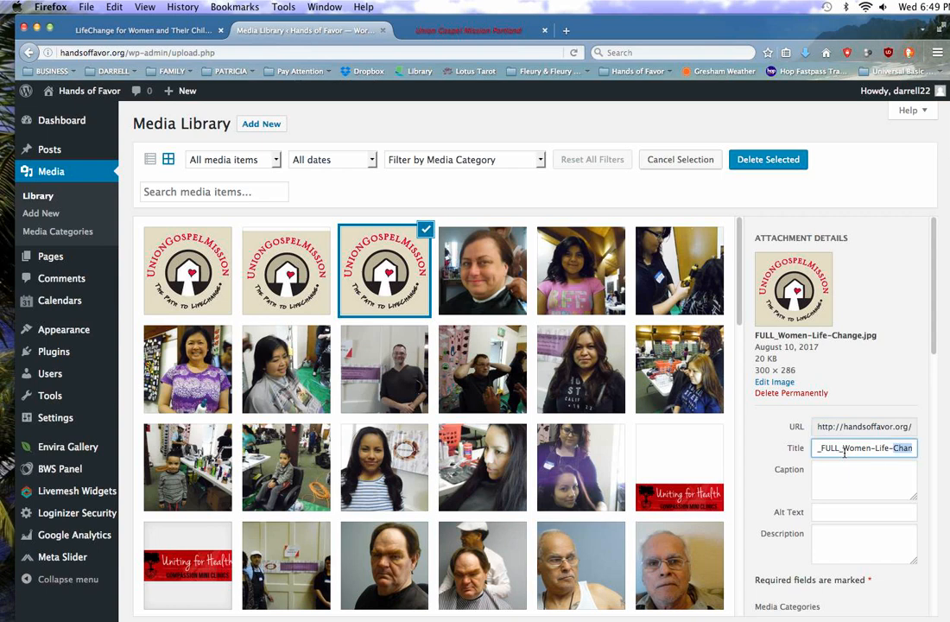
pyautogui.hotkey('alt', 'shift', 'Left')
pyautogui.hotkey('alt', 'shift', 'Left')
pyautogui.hotkey('alt', 'shift', 'Left')
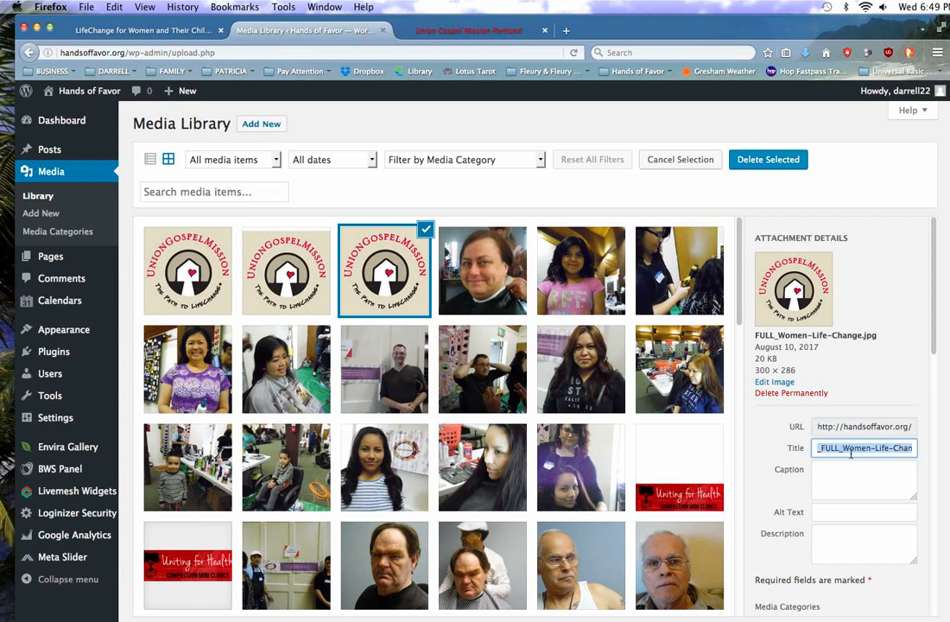
pyautogui.click(847, 452)
pyautogui.moveTo(845, 452); pyautogui.dragTo(805, 450)
pyautogui.press('BackSpace')
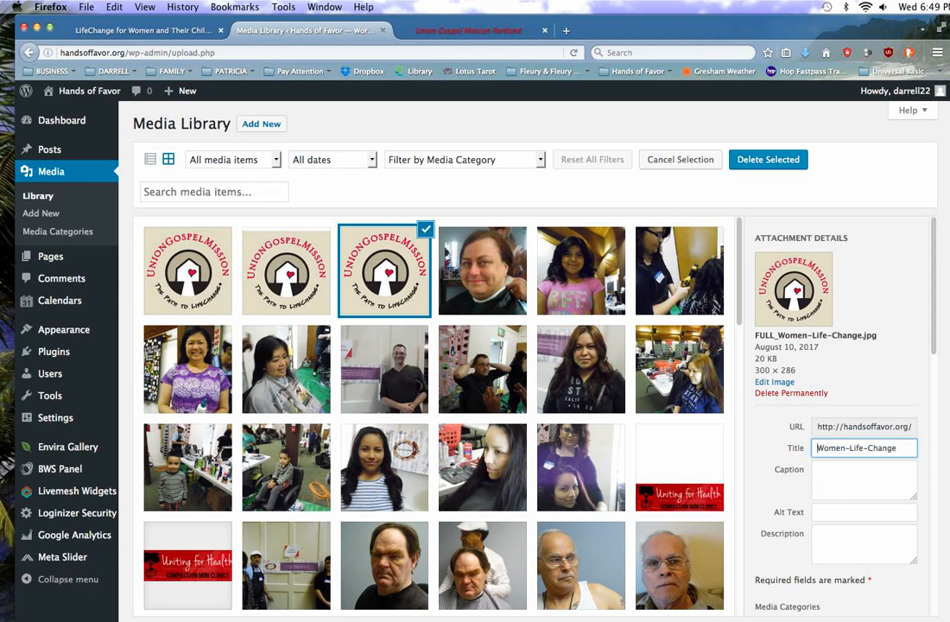
# Replace the hyphens in the full-size logo's title with spaces and append "Logo, full size"
pyautogui.click(850, 448)
pyautogui.press('BackSpace')
pyautogui.press('BackSpace')
pyautogui.press('Right')
pyautogui.press('Right')
pyautogui.press('Right')
pyautogui.write('LOGO')
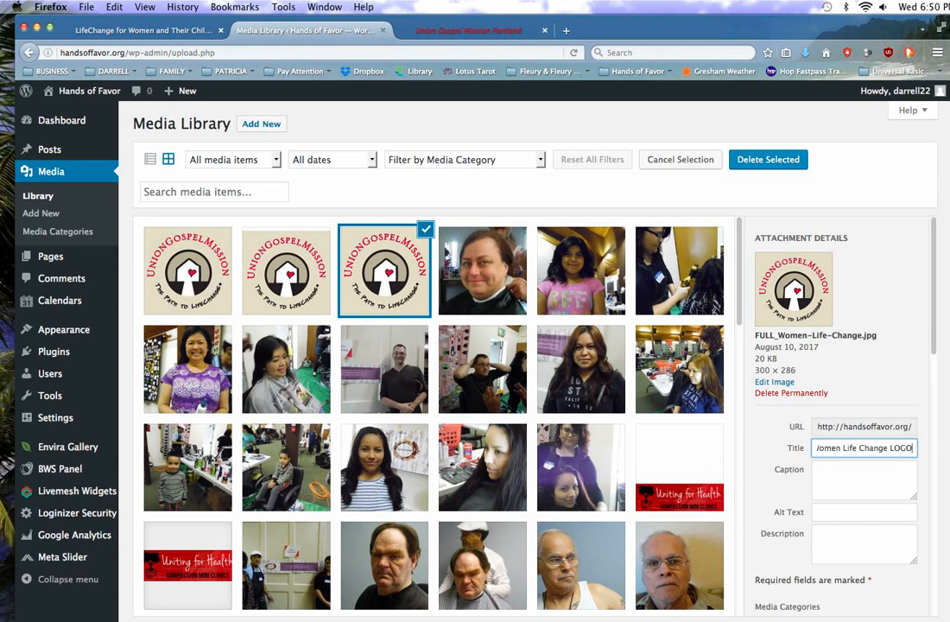
pyautogui.press('BackSpace')
pyautogui.press('BackSpace')
pyautogui.press('BackSpace')
pyautogui.write('ogo, full size')
# Copy the full-size logo's title into its alt text
pyautogui.press('super+a')
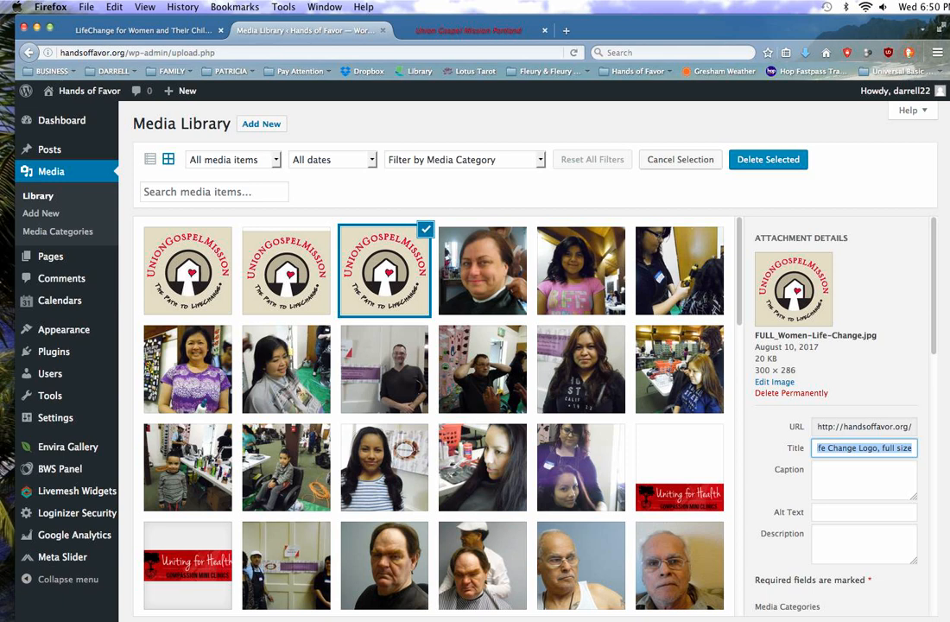
pyautogui.press('super+c')
pyautogui.click(838, 513)
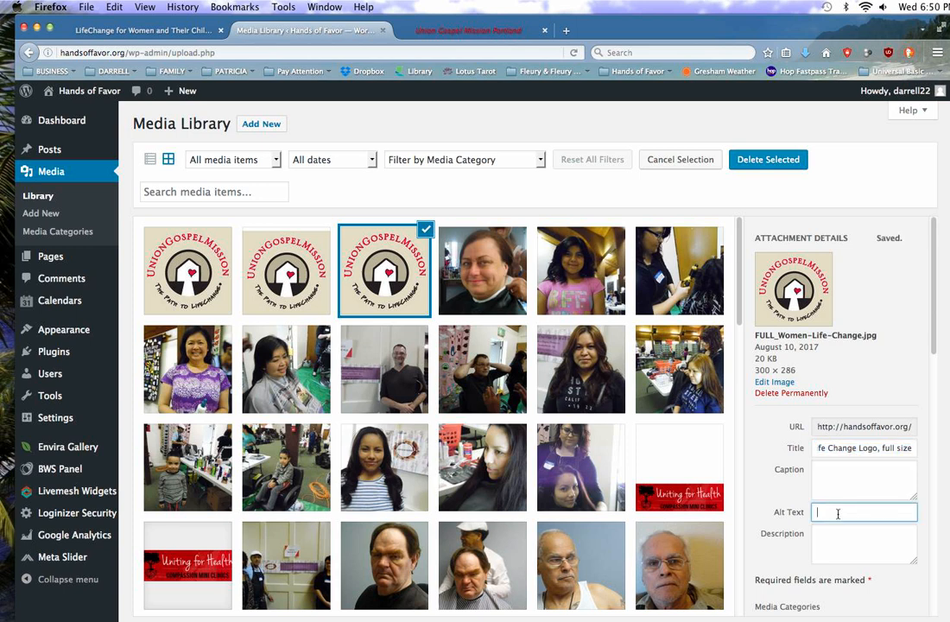
pyautogui.press('super+v')
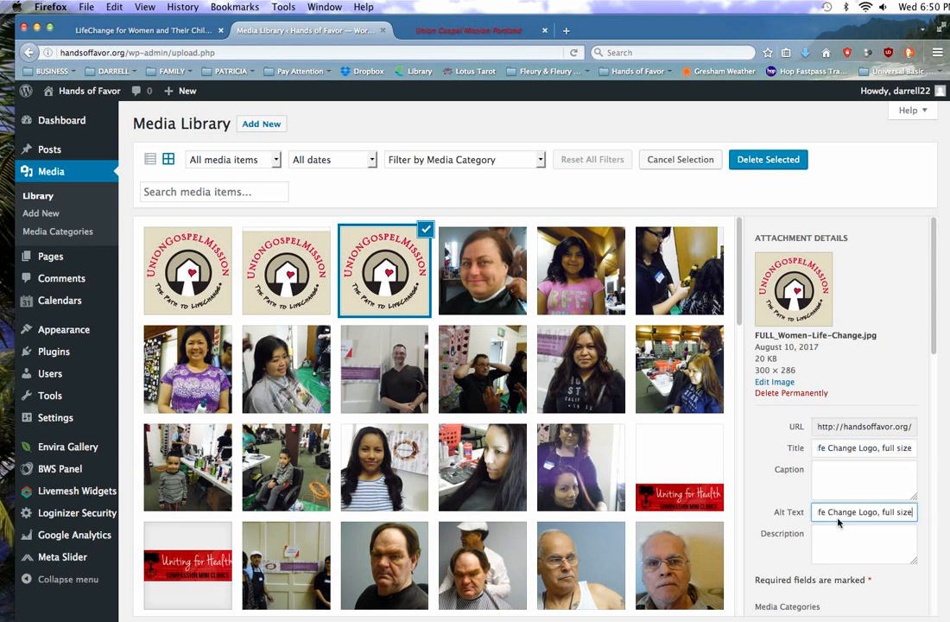
pyautogui.press('Tab')
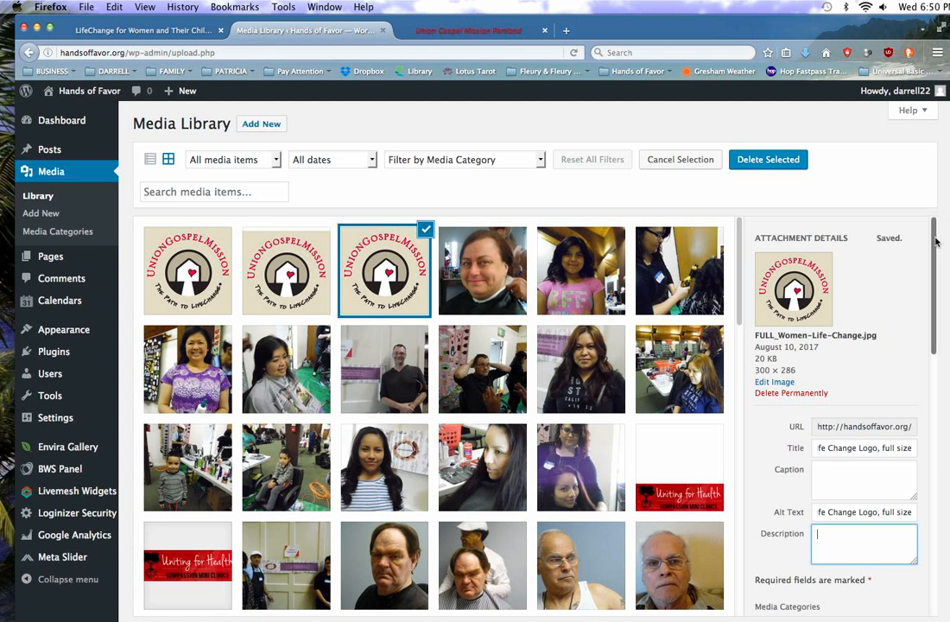
# Assign the full-size logo to the For donors listing media category under Logos
pyautogui.moveTo(935, 243); pyautogui.dragTo(935, 417)
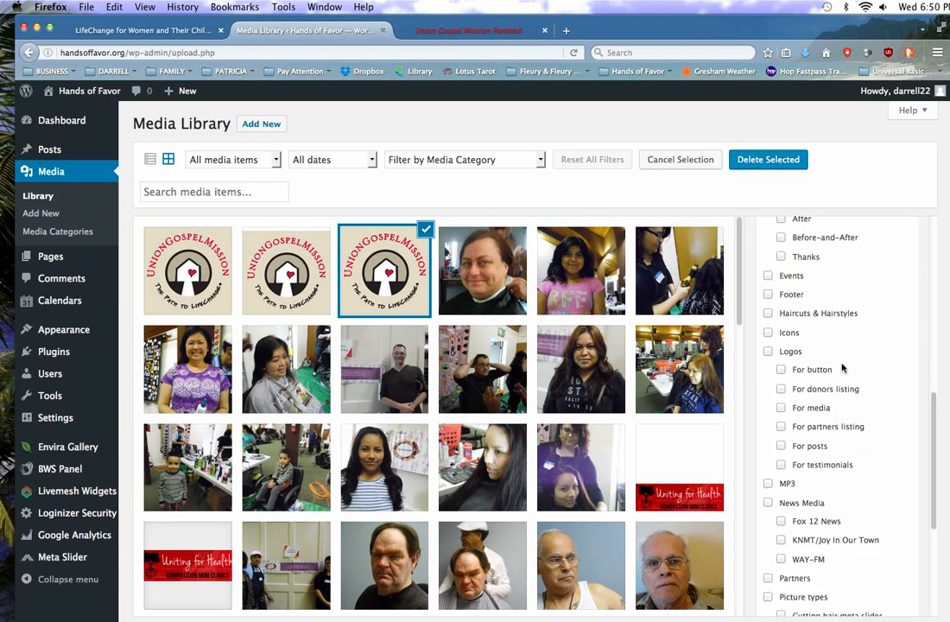
pyautogui.moveTo(935, 413)
pyautogui.mouseDown()
pyautogui.moveTo(946, 244)
pyautogui.moveTo(945, 425)
pyautogui.mouseUp()
pyautogui.scroll(-3, 933, 432)
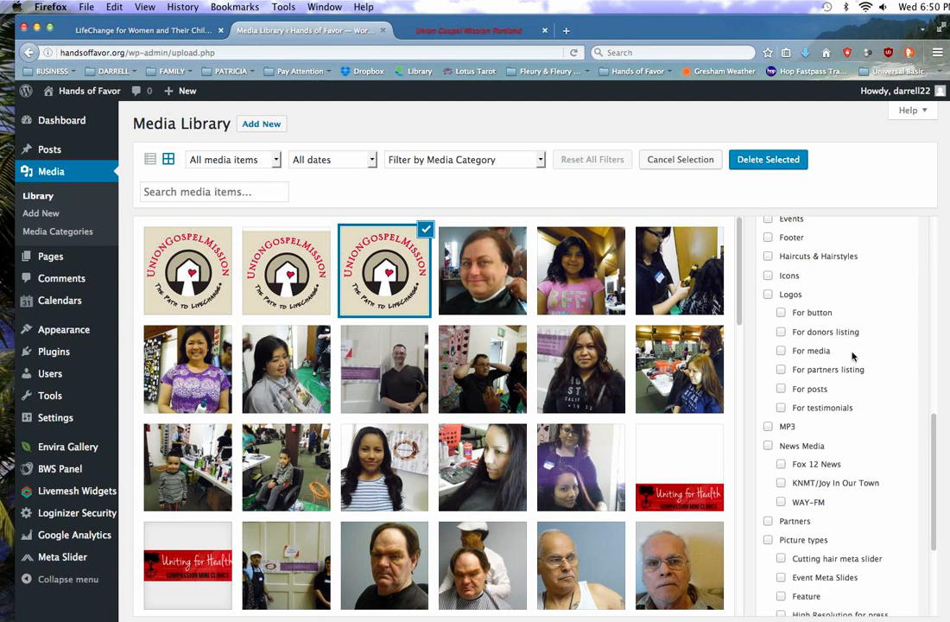
pyautogui.click(783, 335)
# Remove the "_PARTNER_" prefix from the title of the PARTNER_Women-Life-Change.jpg logo
pyautogui.click(294, 259)
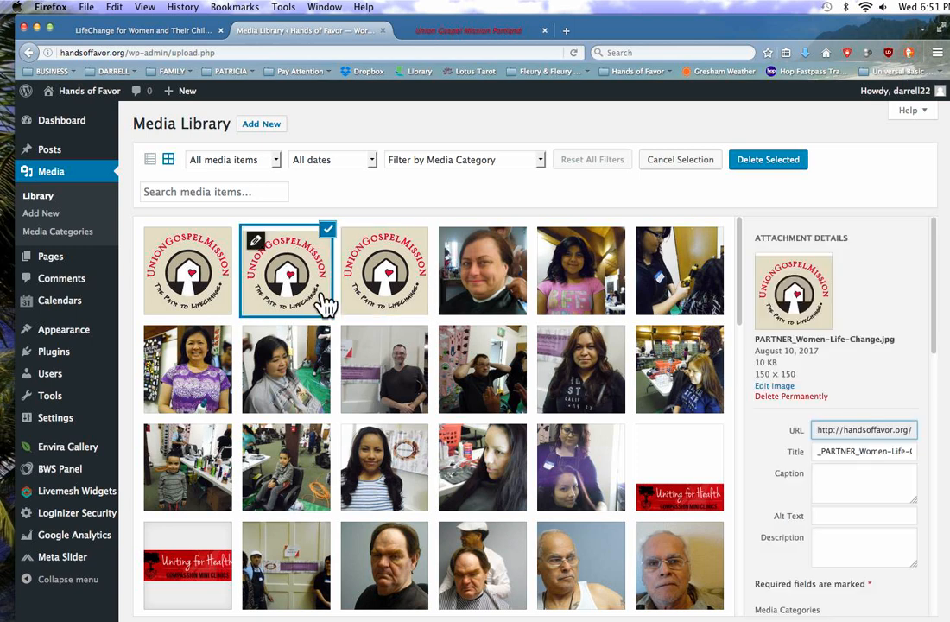
pyautogui.click(865, 455)
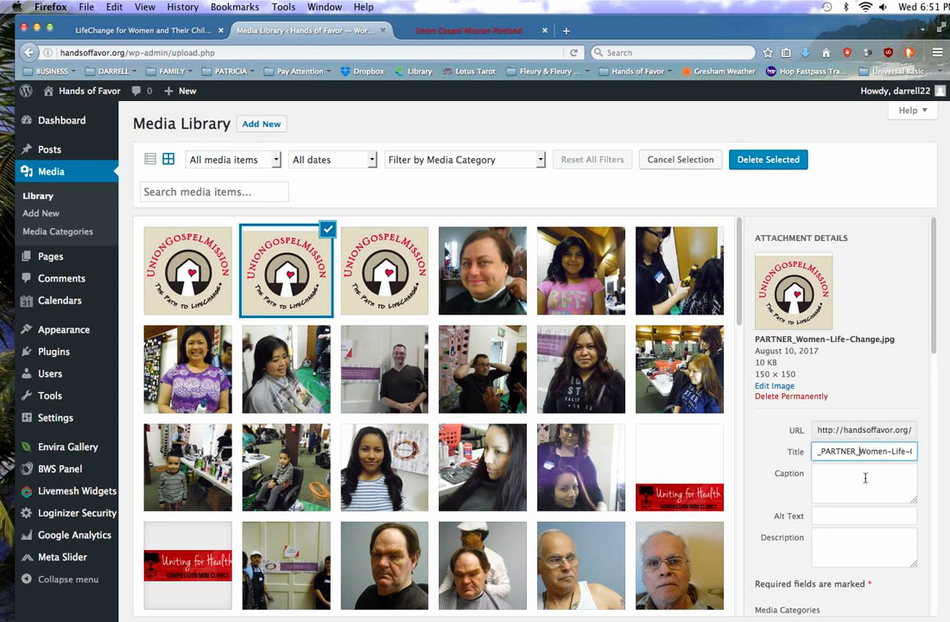
pyautogui.press('BackSpace')
pyautogui.press('BackSpace')
pyautogui.press('BackSpace')
pyautogui.press('BackSpace')
pyautogui.press('BackSpace')
pyautogui.press('BackSpace')
pyautogui.press('BackSpace')
pyautogui.press('BackSpace')
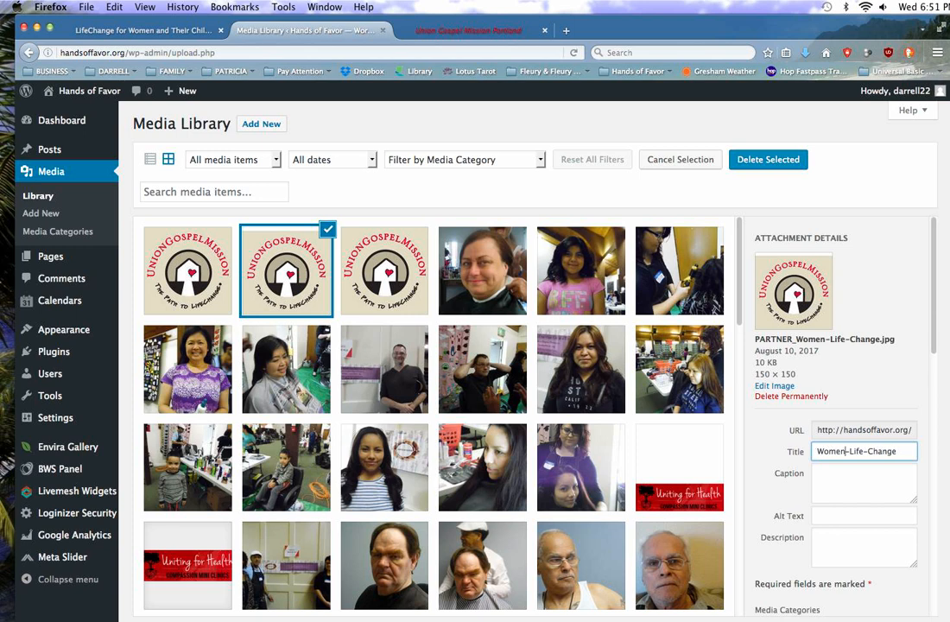
# Replace the hyphens in the partner logo's title with spaces and append "logo for partner's page"
pyautogui.press('BackSpace')
pyautogui.press('Right')
pyautogui.press('Right')
pyautogui.press('Right')
pyautogui.press('Right')
pyautogui.press('Right')
pyautogui.press('BackSpace')
pyautogui.press('Right')
pyautogui.press('Right')
pyautogui.press('Right')
pyautogui.press('Right')
pyautogui.write('logo,')
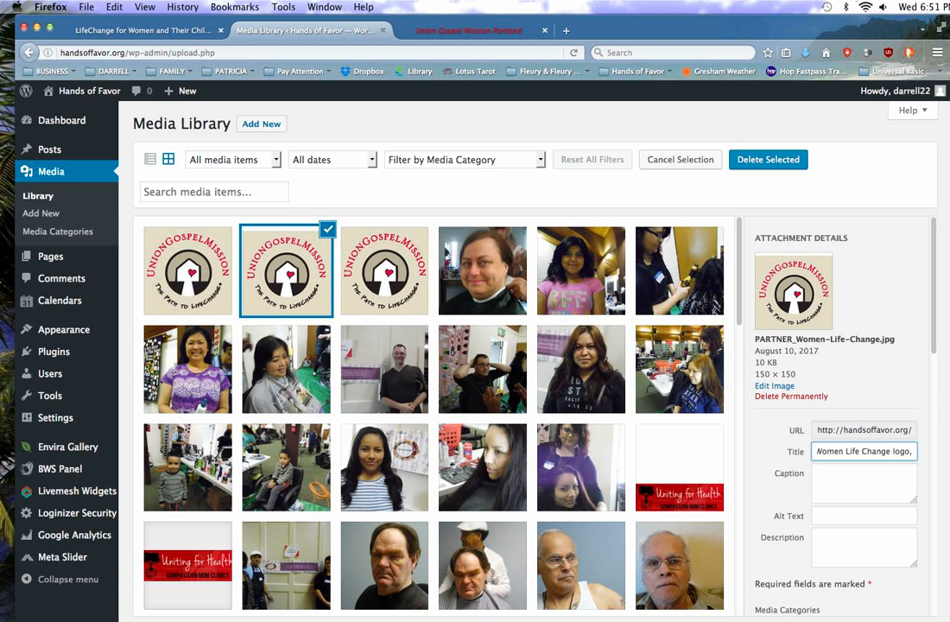
pyautogui.press('BackSpace')
pyautogui.press('BackSpace')
pyautogui.write("for partner's page")
# Copy the partner logo's title into its alt text and assign the logo to the For partners listing category under Logos
pyautogui.press('super+a')
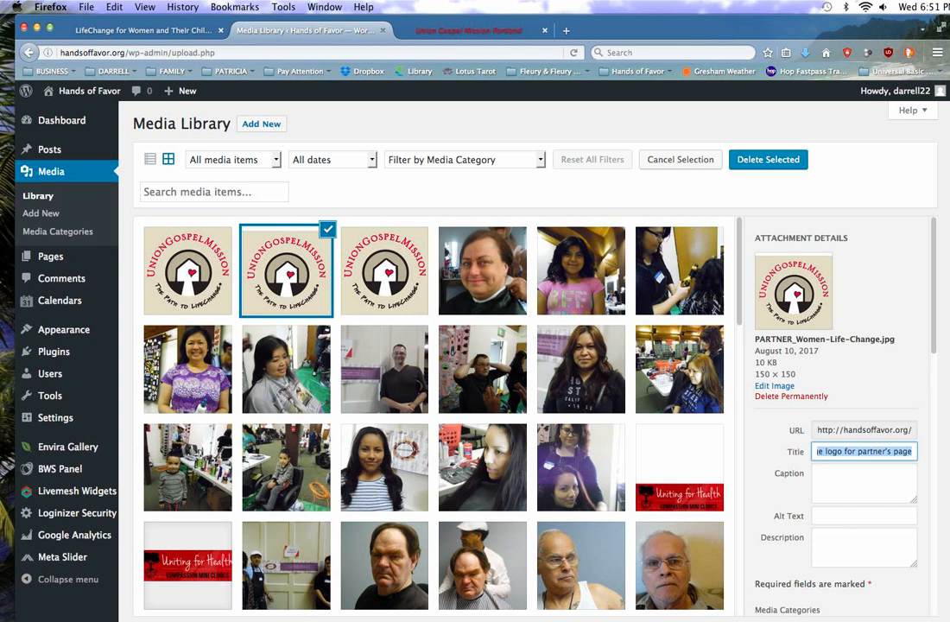
pyautogui.click(839, 516)
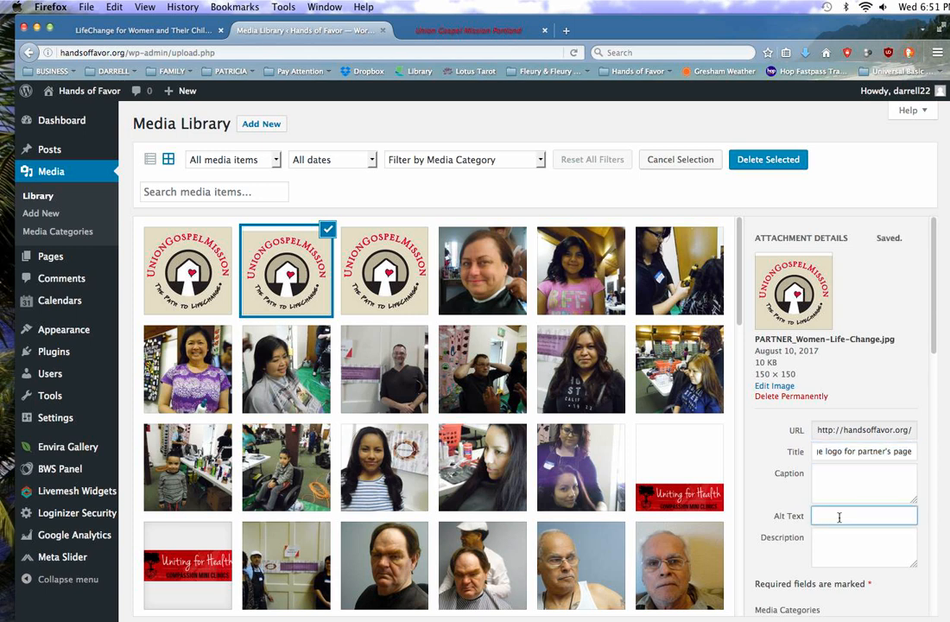
pyautogui.press('super+v')
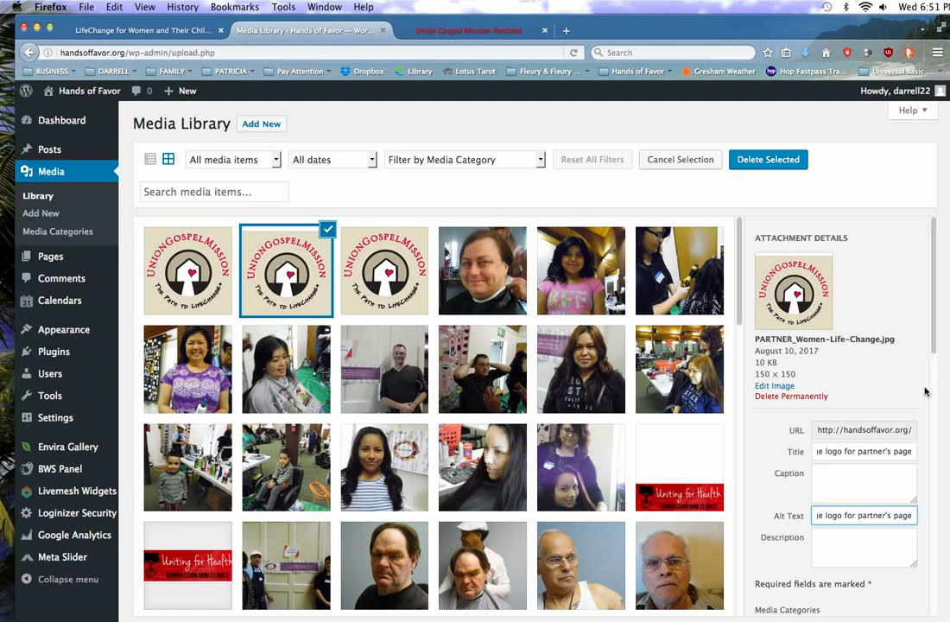
pyautogui.moveTo(934, 329); pyautogui.dragTo(938, 510)
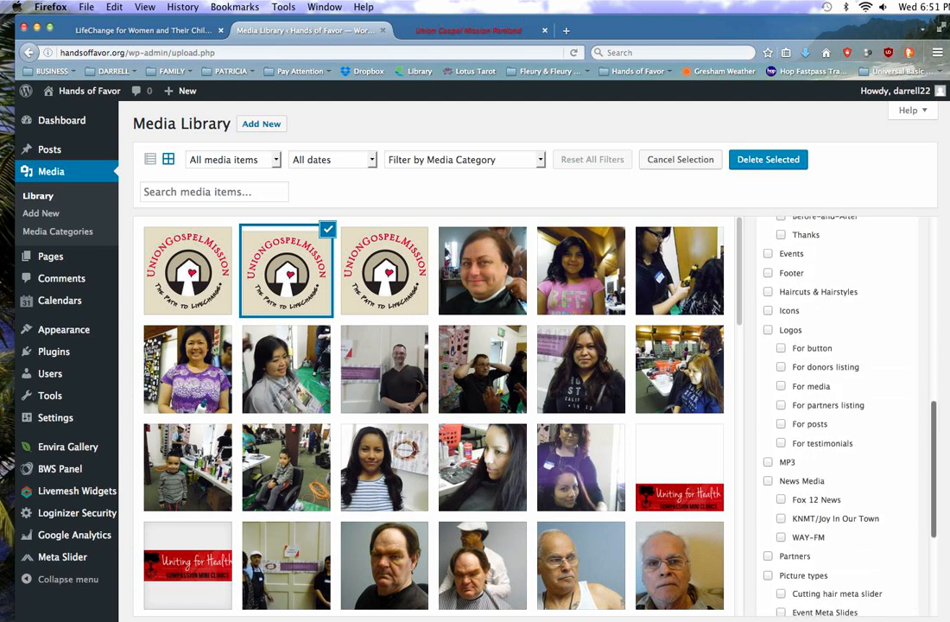
pyautogui.click(781, 406)
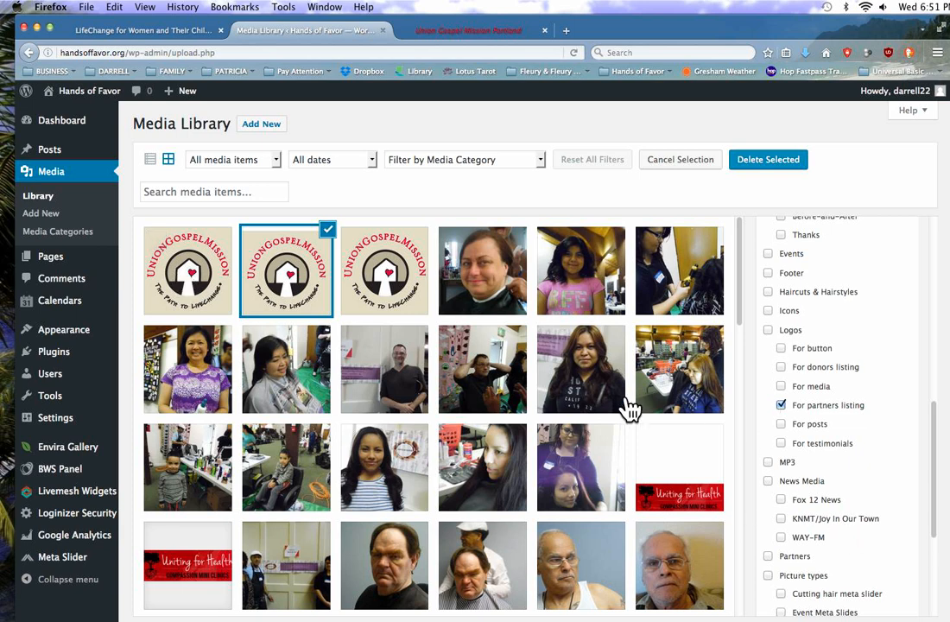
pyautogui.click(317, 308)
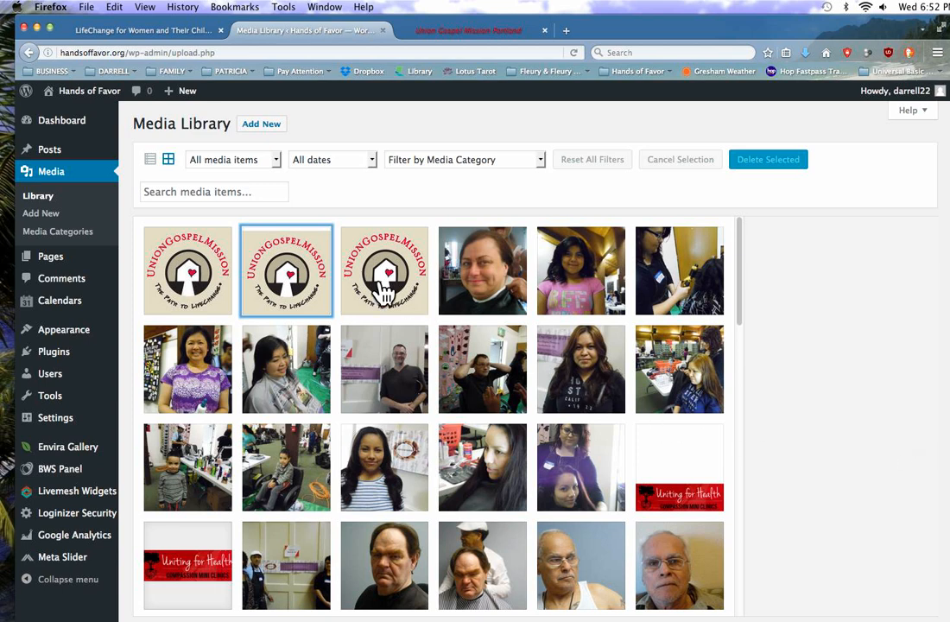
pyautogui.click(295, 279)
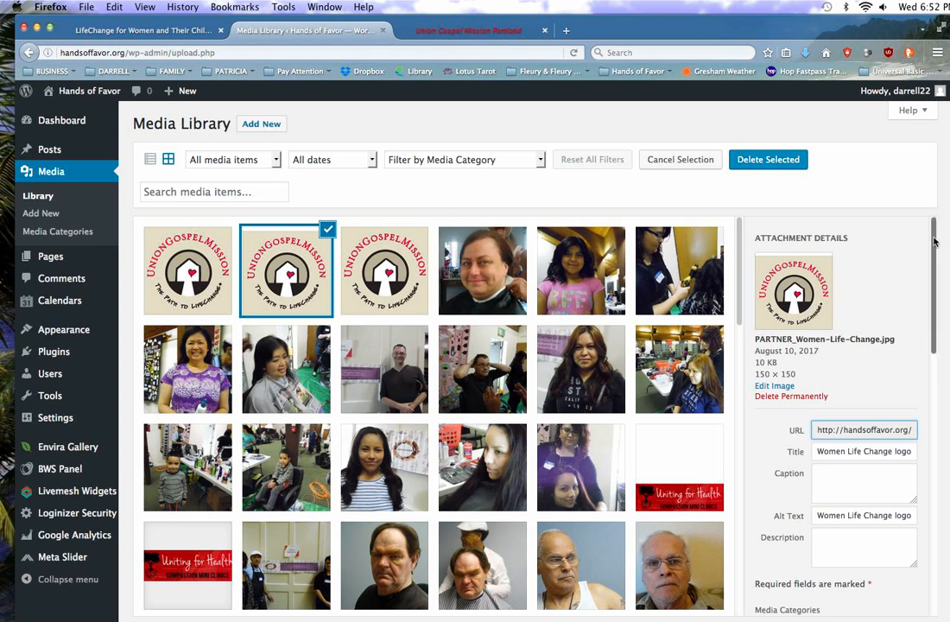
pyautogui.moveTo(934, 242)
pyautogui.mouseDown()
pyautogui.moveTo(938, 450)
pyautogui.moveTo(926, 231)
pyautogui.mouseUp()
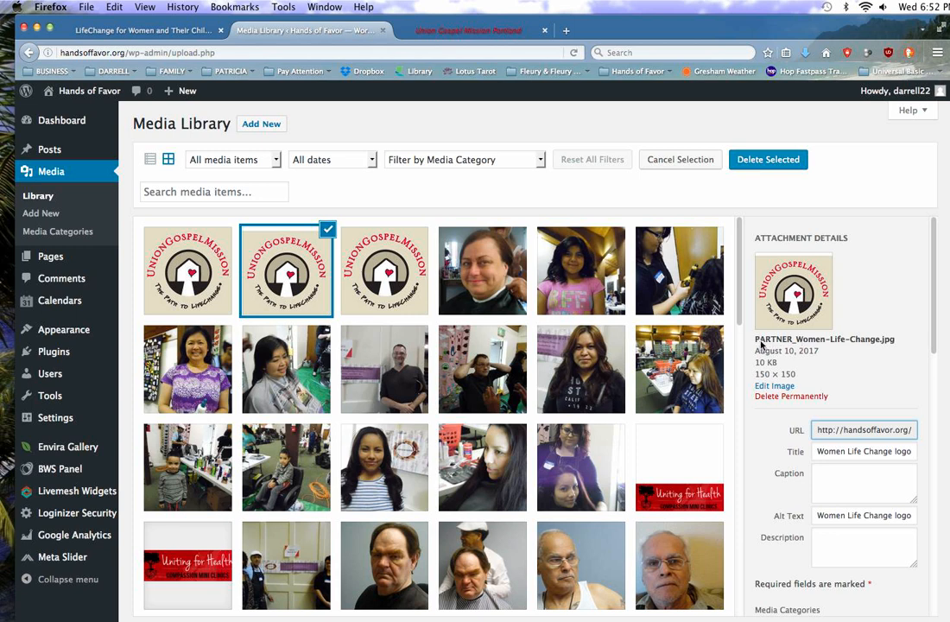
# Remove the "_POST_" prefix from the title of the POST_Women-Life-Change.jpg logo
pyautogui.click(207, 276)
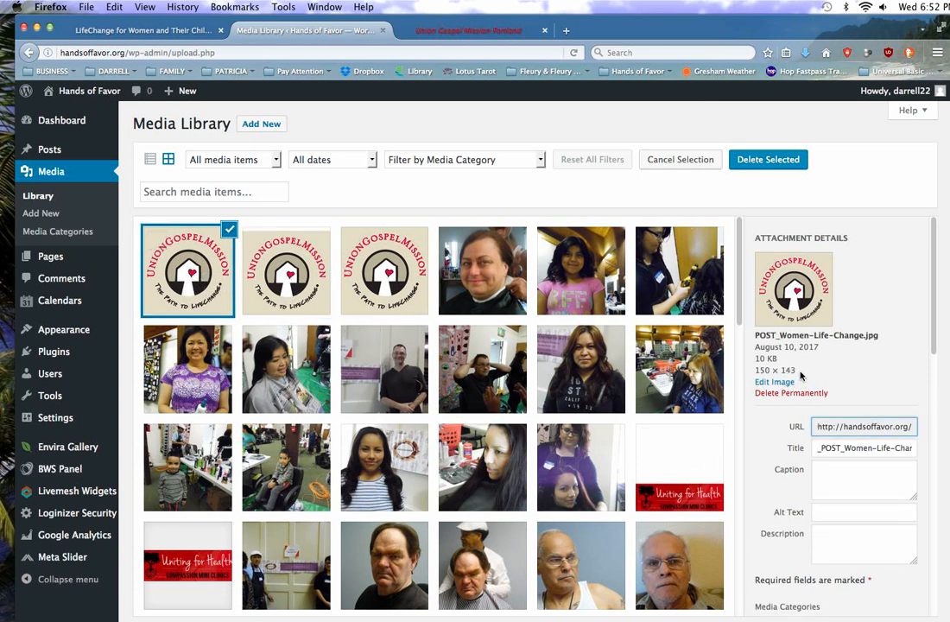
pyautogui.click(847, 451)
pyautogui.doubleClick(848, 450)
pyautogui.moveTo(847, 450); pyautogui.dragTo(829, 449)
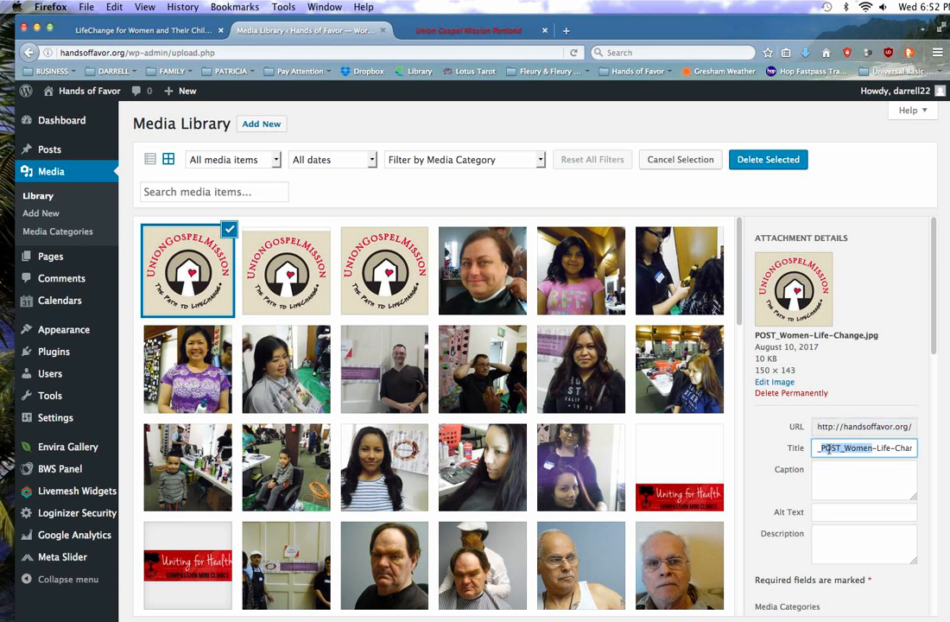
pyautogui.tripleClick(842, 449)
pyautogui.doubleClick(826, 454)
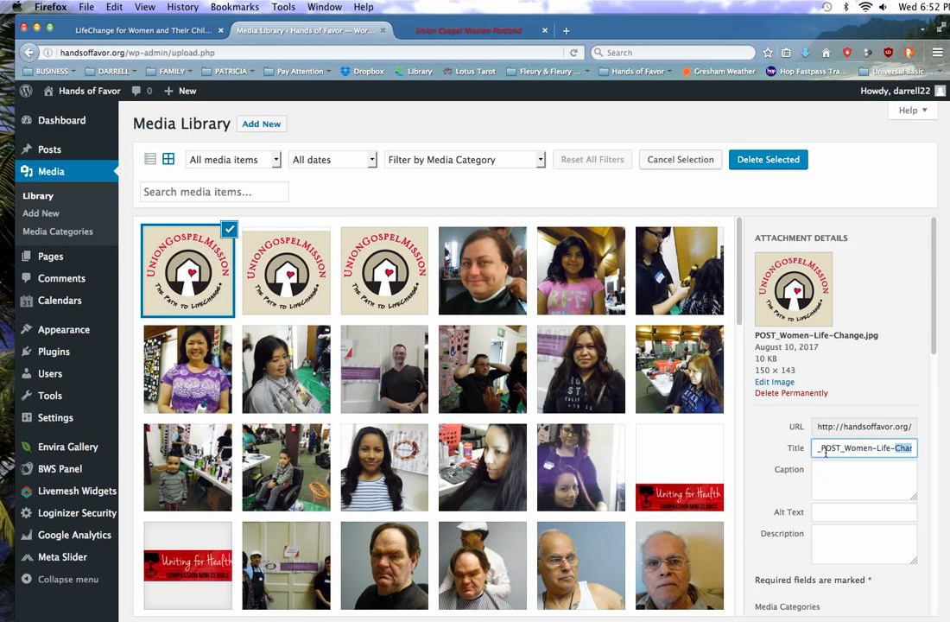
pyautogui.click(843, 450)
pyautogui.moveTo(843, 450); pyautogui.dragTo(802, 450)
pyautogui.press('BackSpace')
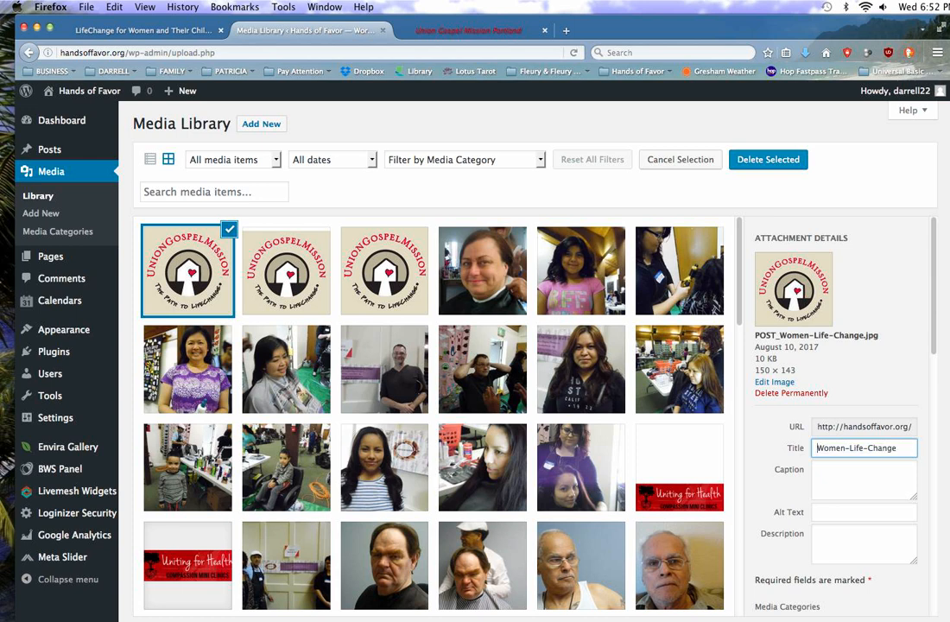
# Replace the hyphens in the post logo's title with spaces and append "logo for posts"
pyautogui.click(847, 447)
pyautogui.press('BackSpace')
pyautogui.click(864, 448)
pyautogui.press('BackSpace')
pyautogui.write('Change logo for posts')
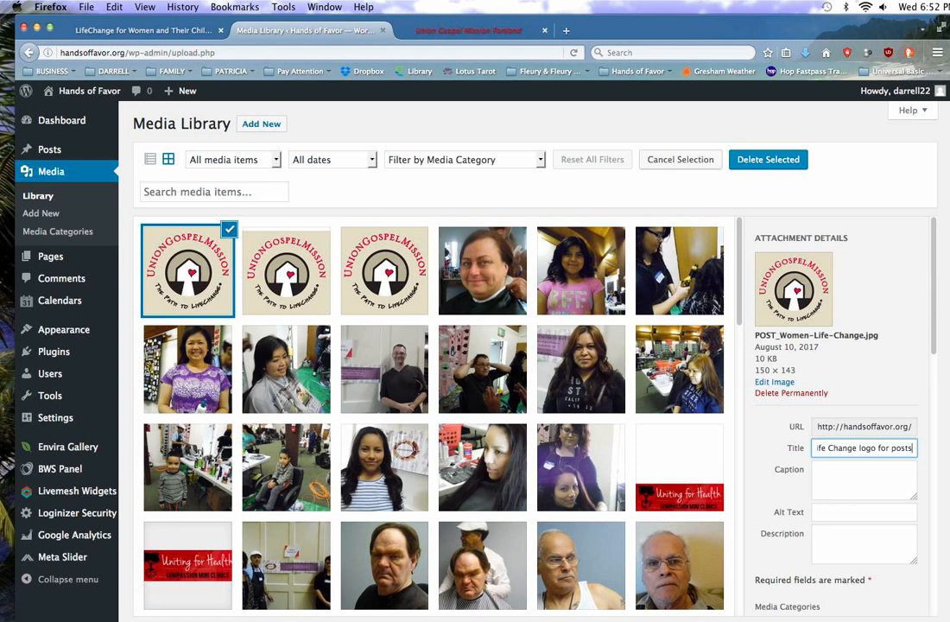
# Copy the post logo's title into its alt text and assign the logo to the For posts category under Logos
pyautogui.press('super+a')
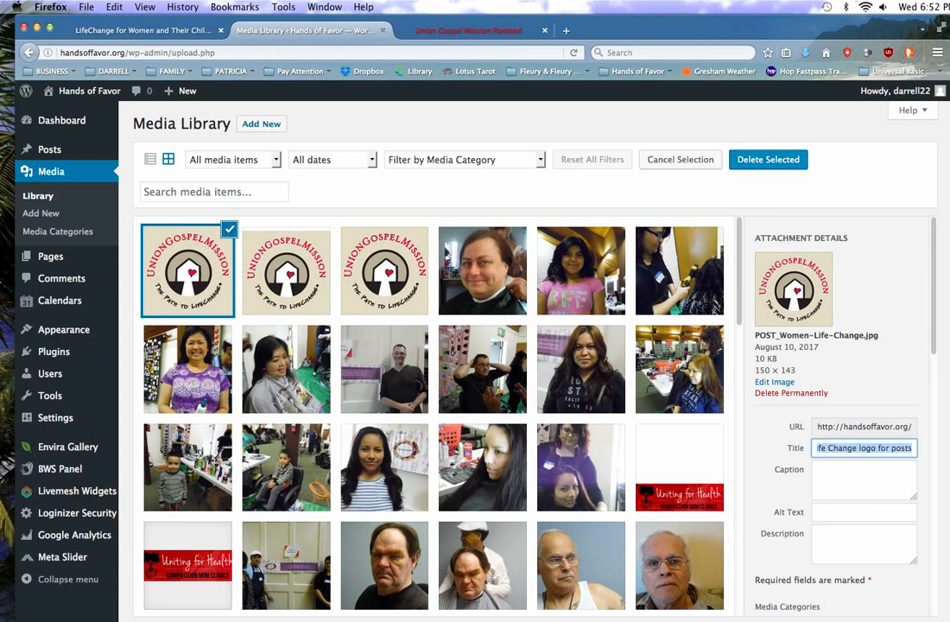
pyautogui.click(832, 513)
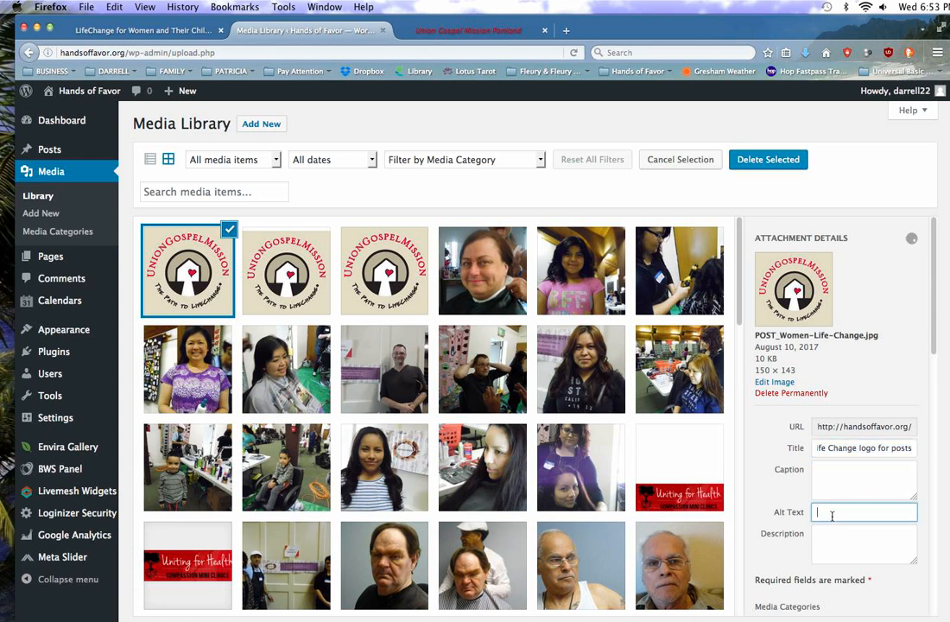
pyautogui.write('ife Change logo for posts')
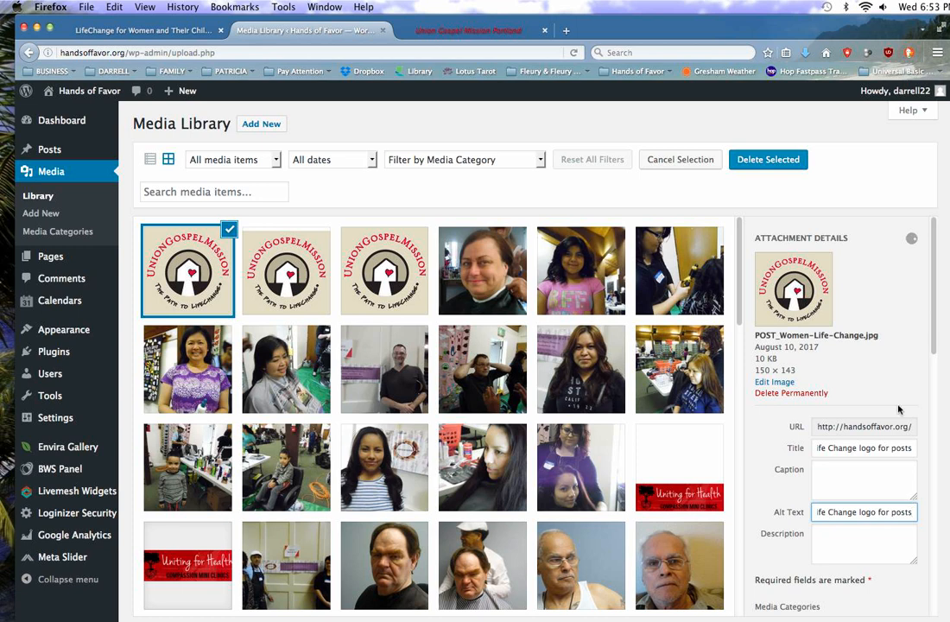
pyautogui.scroll(-10, 936, 288)
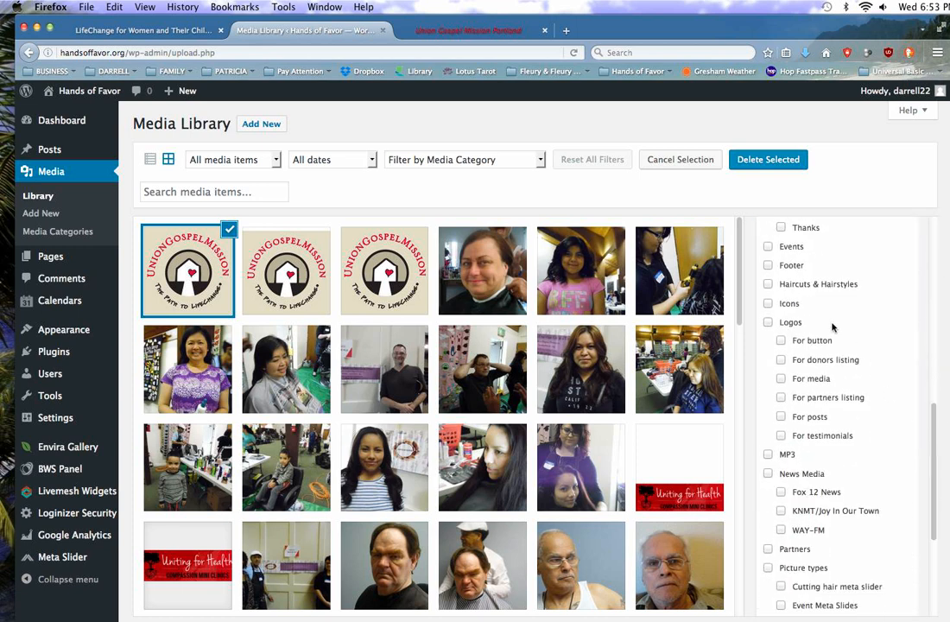
pyautogui.click(782, 418)
pyautogui.moveTo(937, 421); pyautogui.dragTo(937, 222)
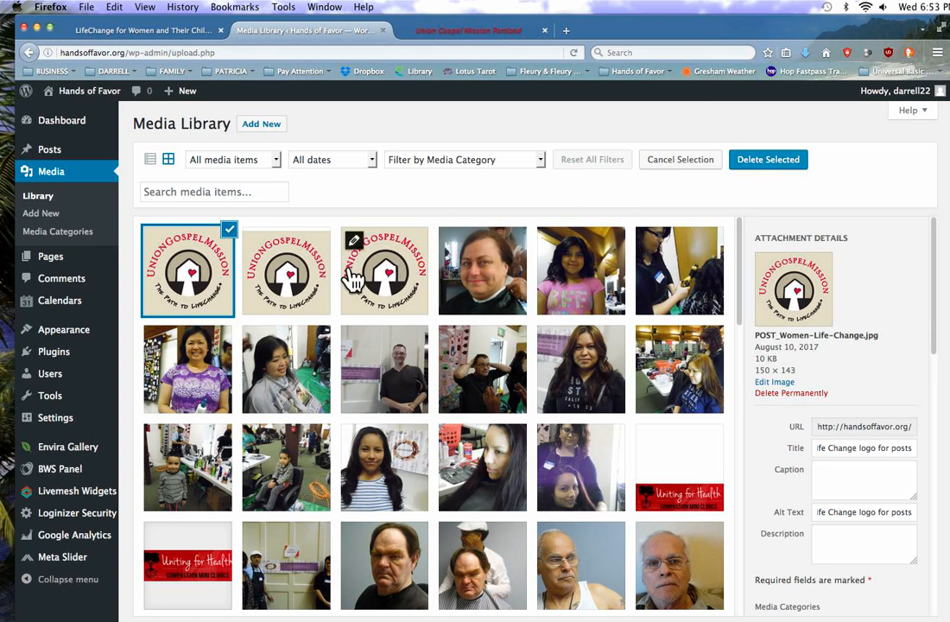
# Open the site's Partners page for editing
pyautogui.moveTo(74, 332)
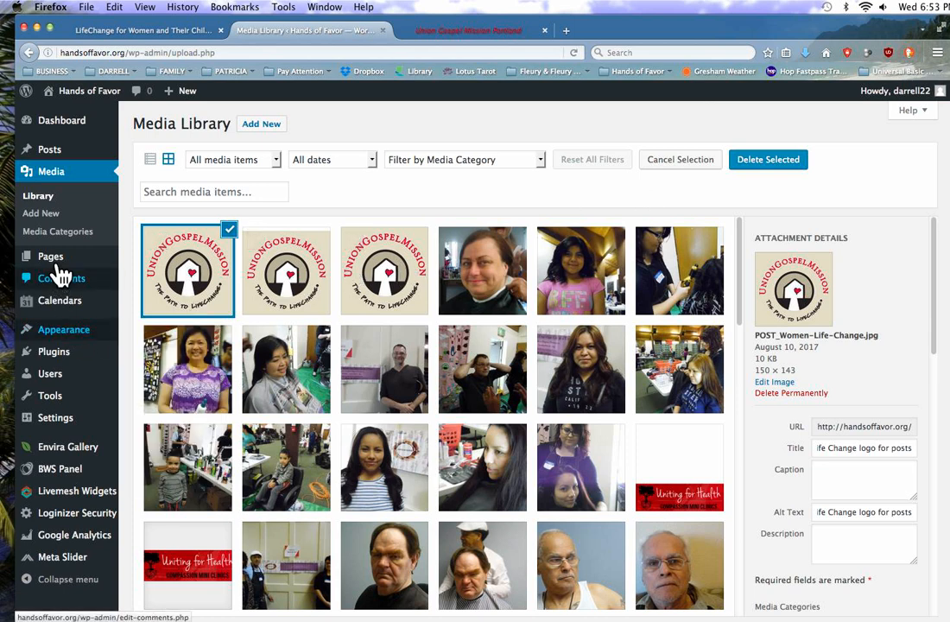
pyautogui.moveTo(61, 271)
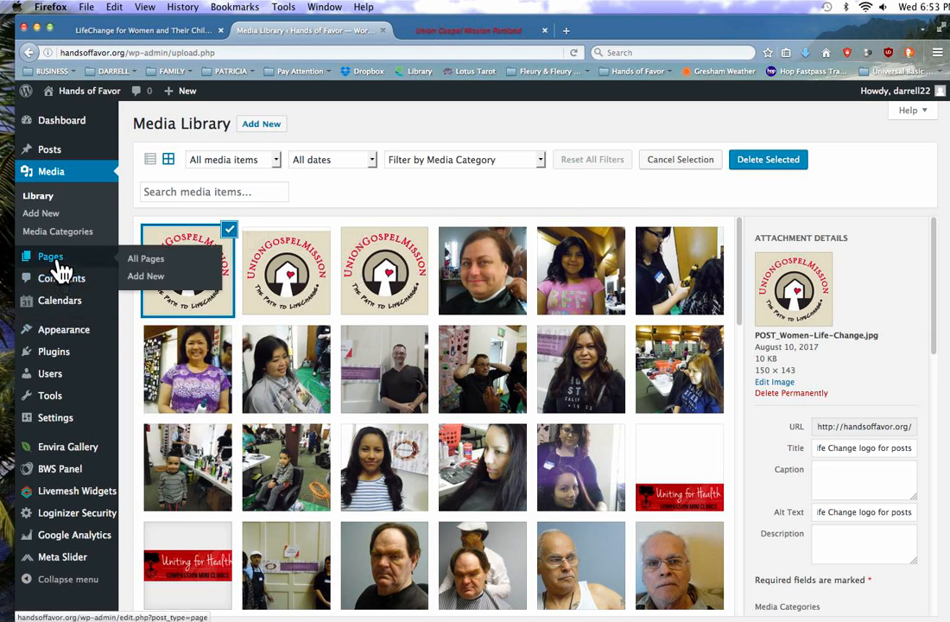
pyautogui.click(125, 278)
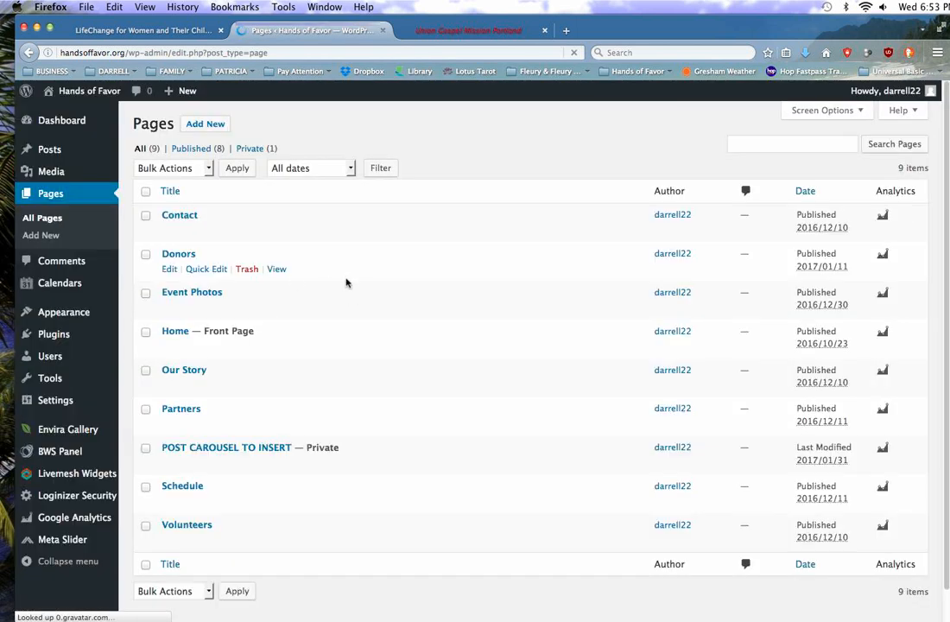
pyautogui.click(185, 413)
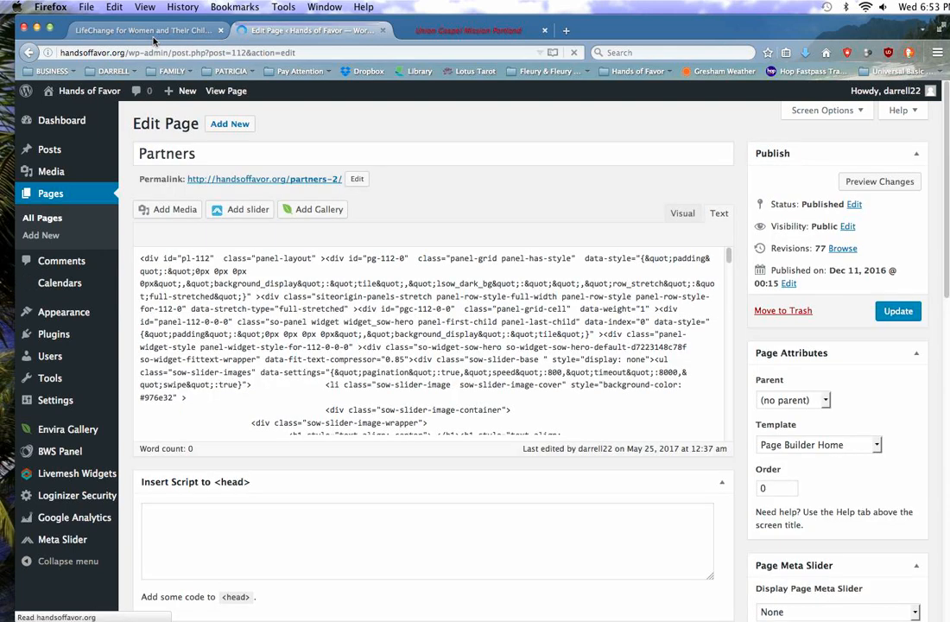
# Select the introductory paragraphs on the LifeChange for Women and Their Children web page, ending with "transforming knowledge of Jesus"
pyautogui.click(154, 35)
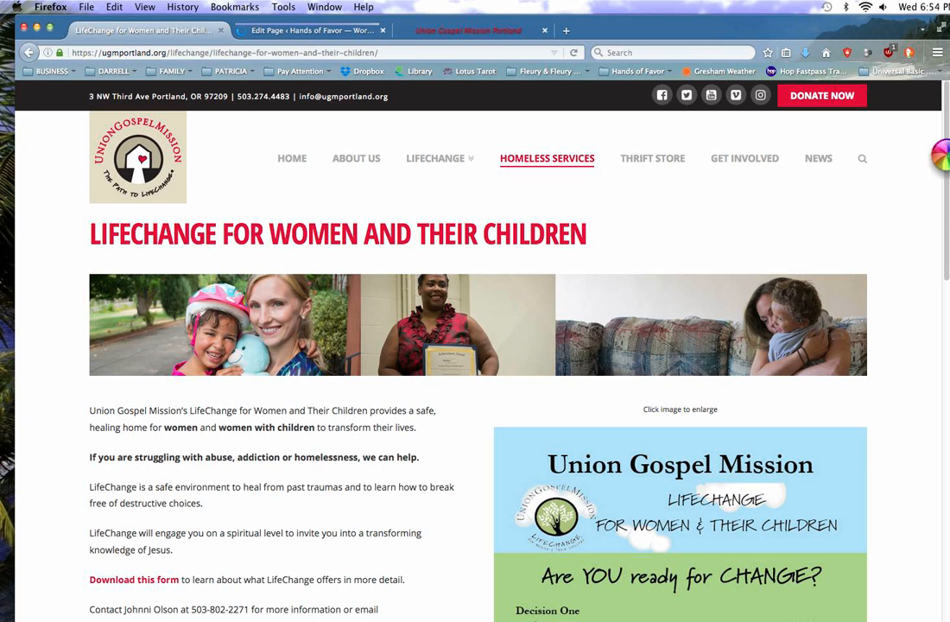
pyautogui.scroll(-2, 290, 416)
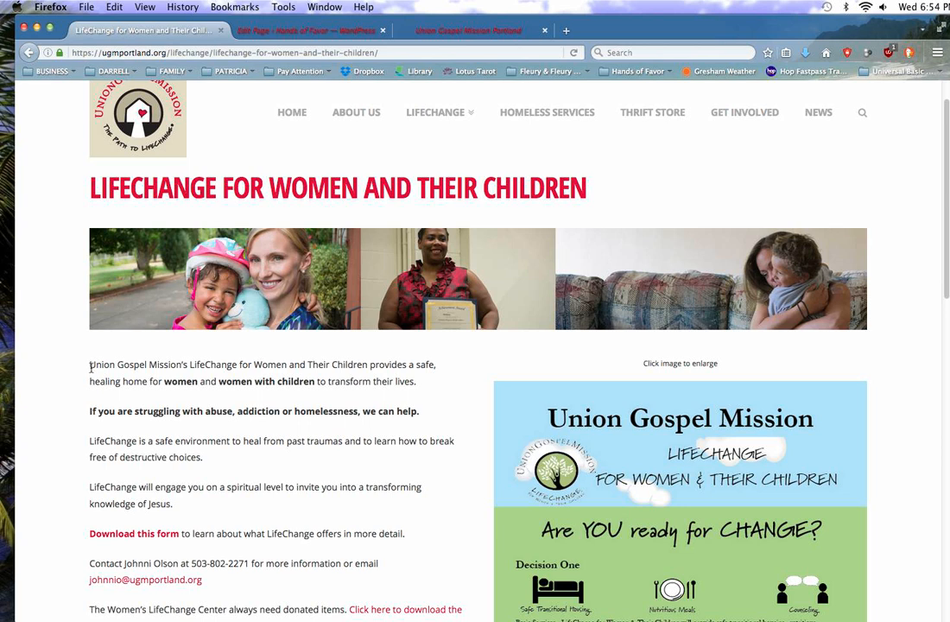
pyautogui.moveTo(90, 368); pyautogui.dragTo(216, 504)
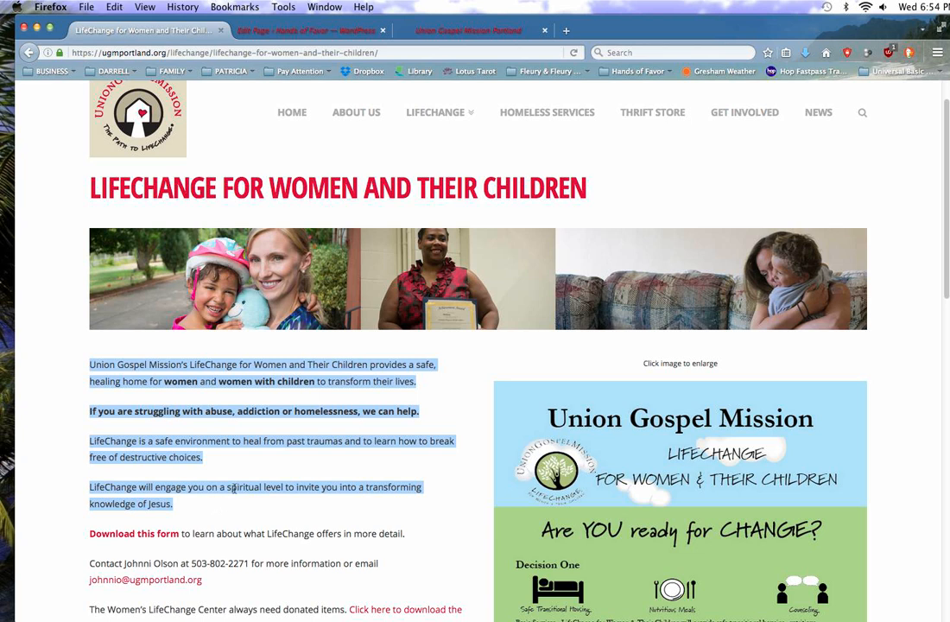
# Open the Partners page in the Live Editor and open its SiteOrigin Features widget, letting the unresponsive script continue
pyautogui.click(311, 32)
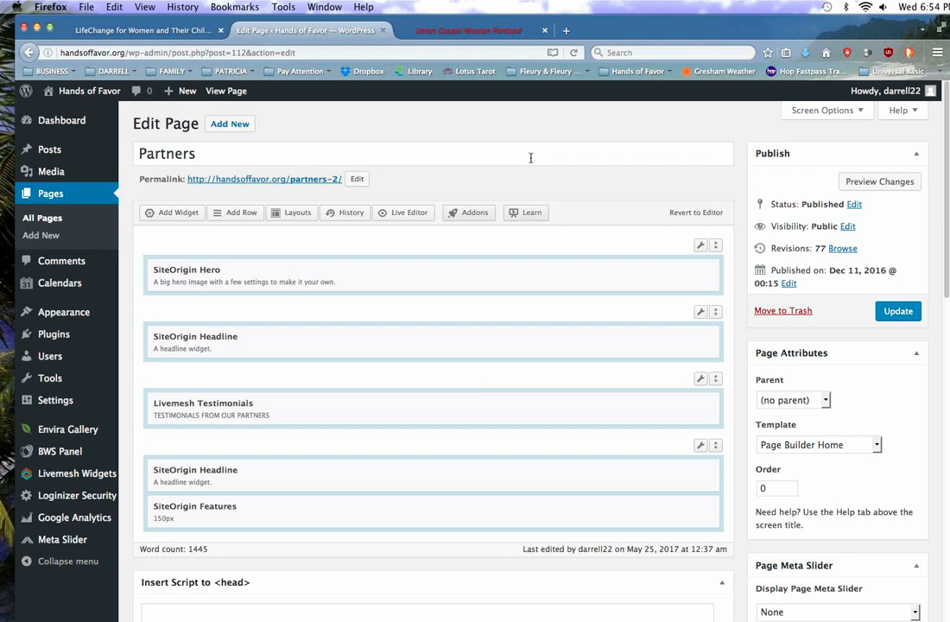
pyautogui.click(408, 216)
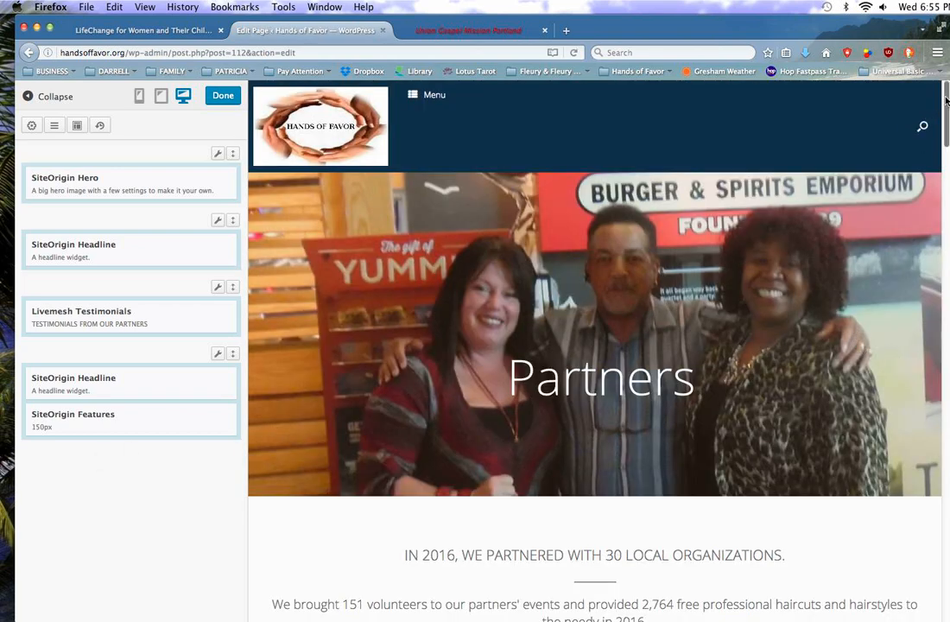
pyautogui.moveTo(947, 101); pyautogui.dragTo(948, 125)
pyautogui.scroll(-5, 947, 125)
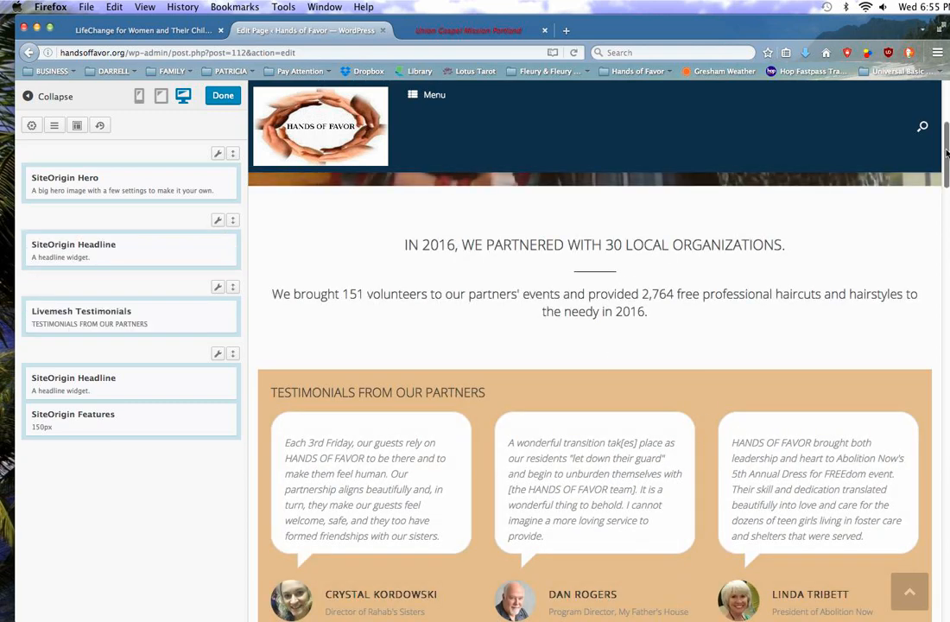
pyautogui.moveTo(946, 156); pyautogui.dragTo(945, 269)
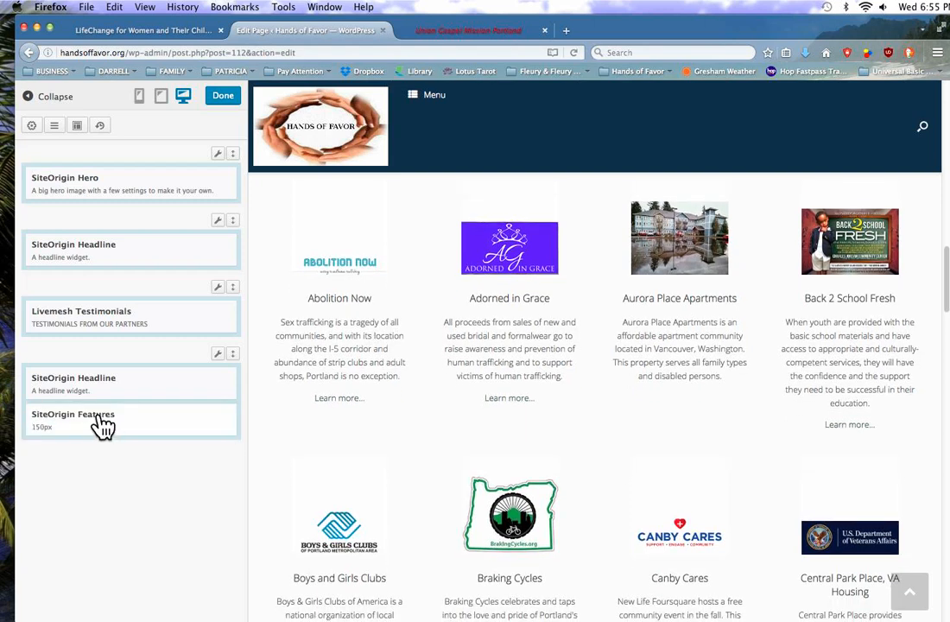
pyautogui.click(101, 422)
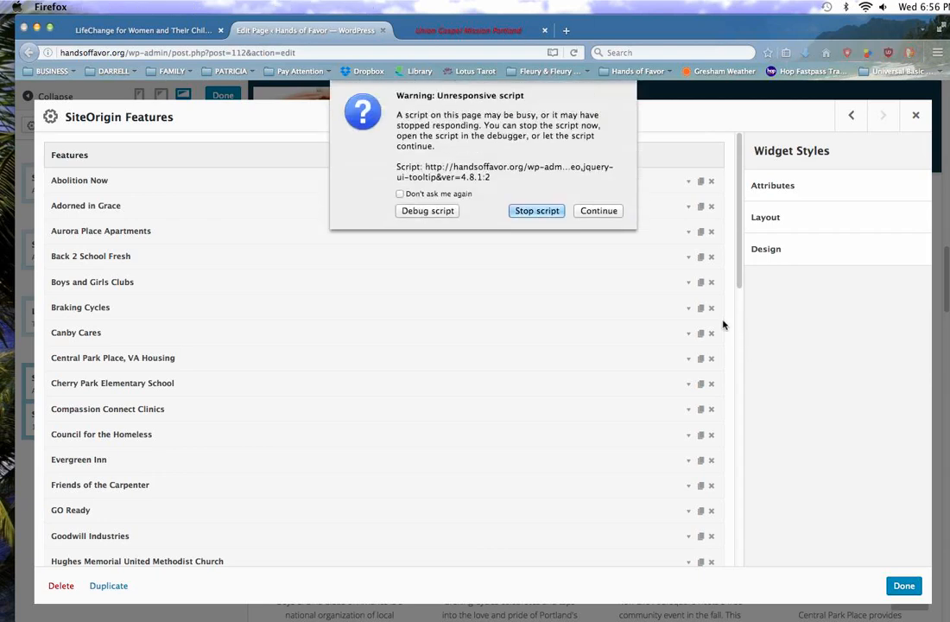
pyautogui.click(596, 213)
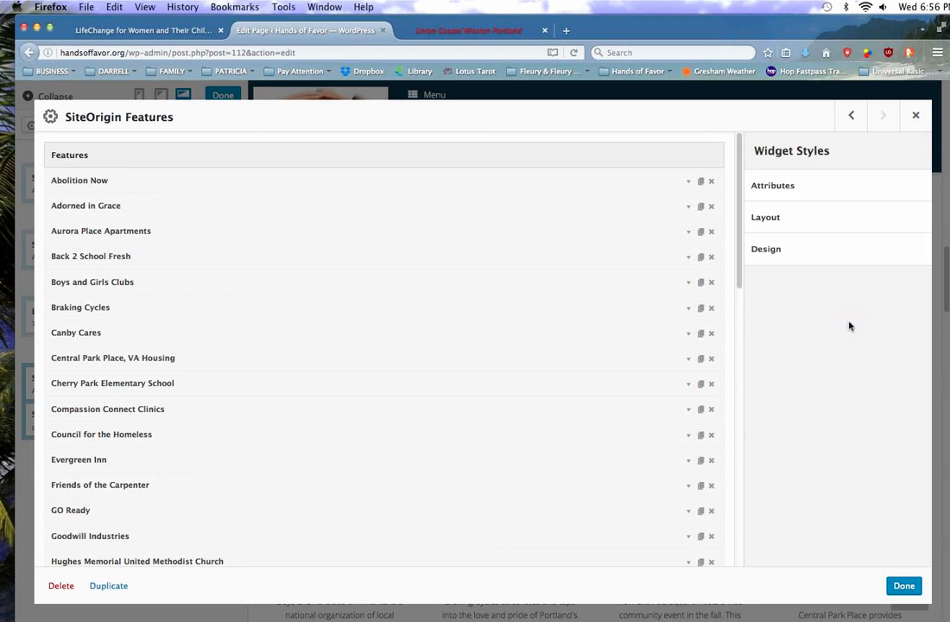
# Duplicate the Transitional Youth feature at the end of the partner list and expand the copy's settings
pyautogui.click(917, 117)
pyautogui.click(904, 587)
pyautogui.moveTo(740, 274); pyautogui.dragTo(758, 497)
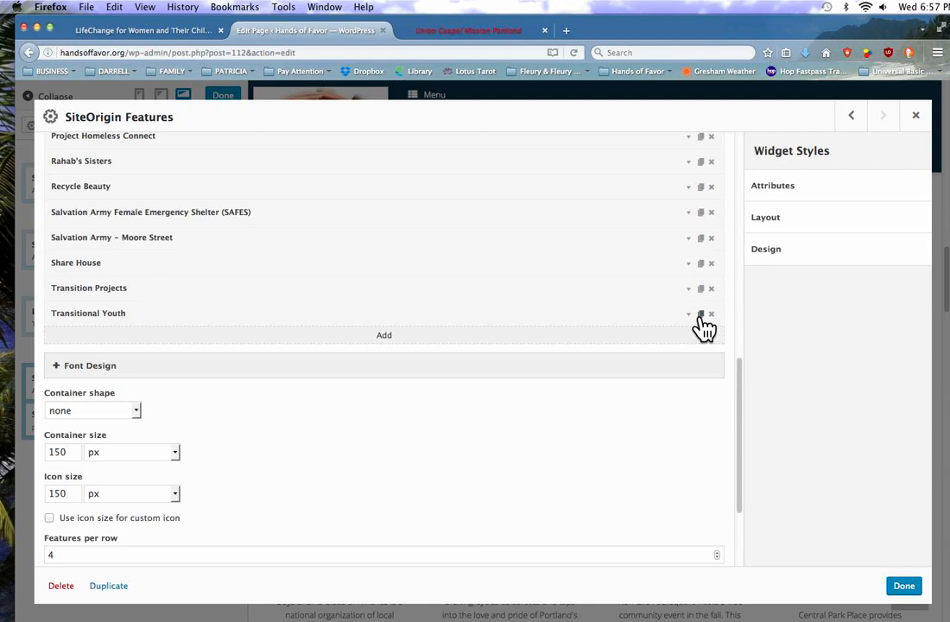
pyautogui.click(701, 314)
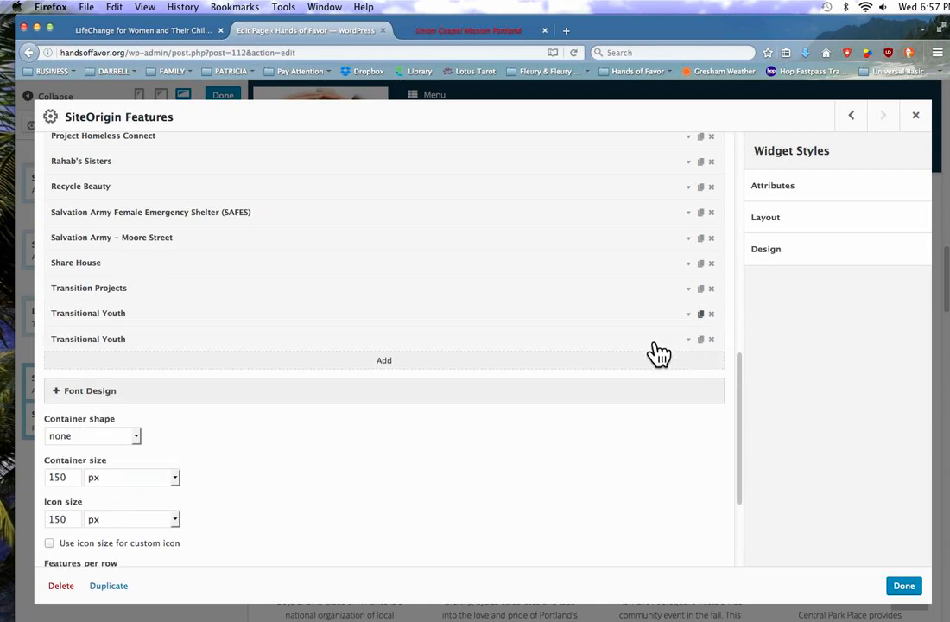
pyautogui.click(120, 340)
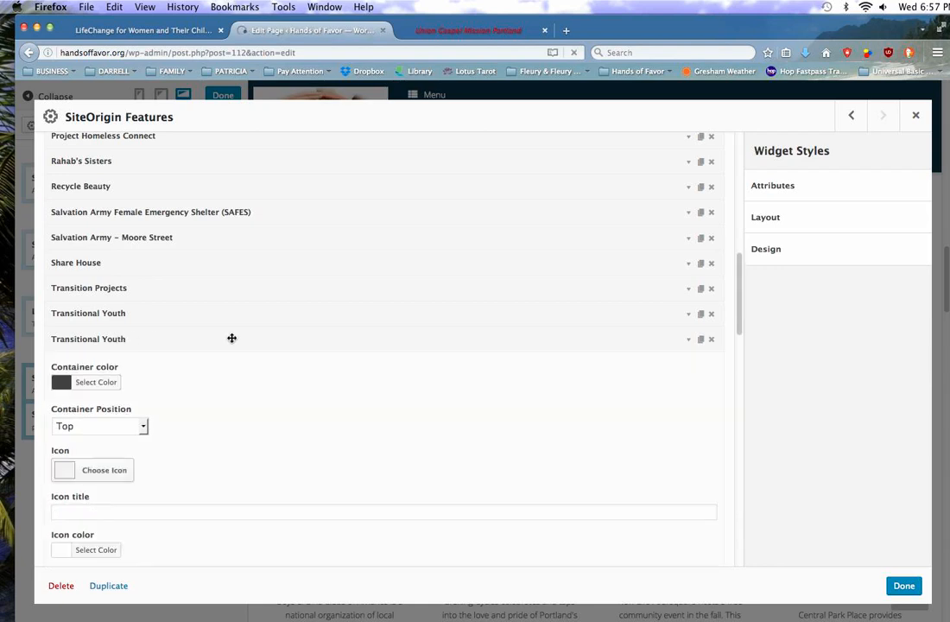
# Set the duplicated feature's icon image to PARTNER_Women-Life-Change.jpg, the Union Gospel Mission logo categorized for the partners listing
pyautogui.scroll(-2, 657, 300)
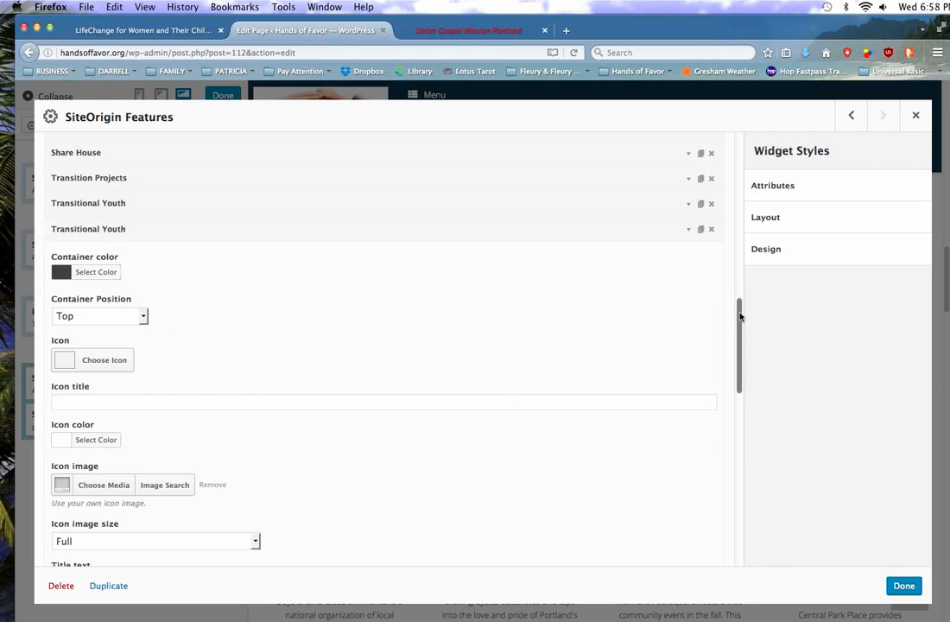
pyautogui.moveTo(741, 316); pyautogui.dragTo(742, 350)
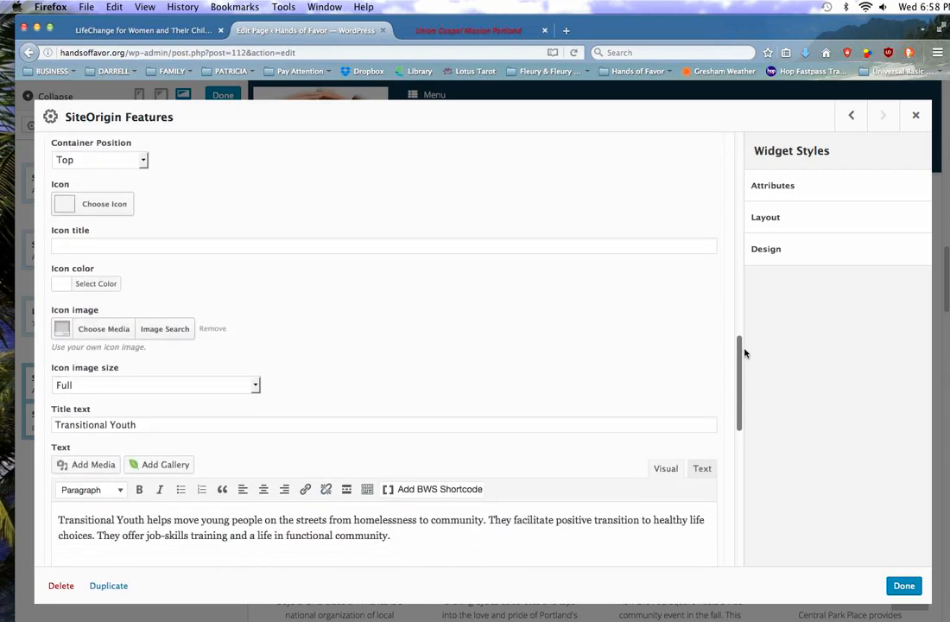
pyautogui.click(125, 339)
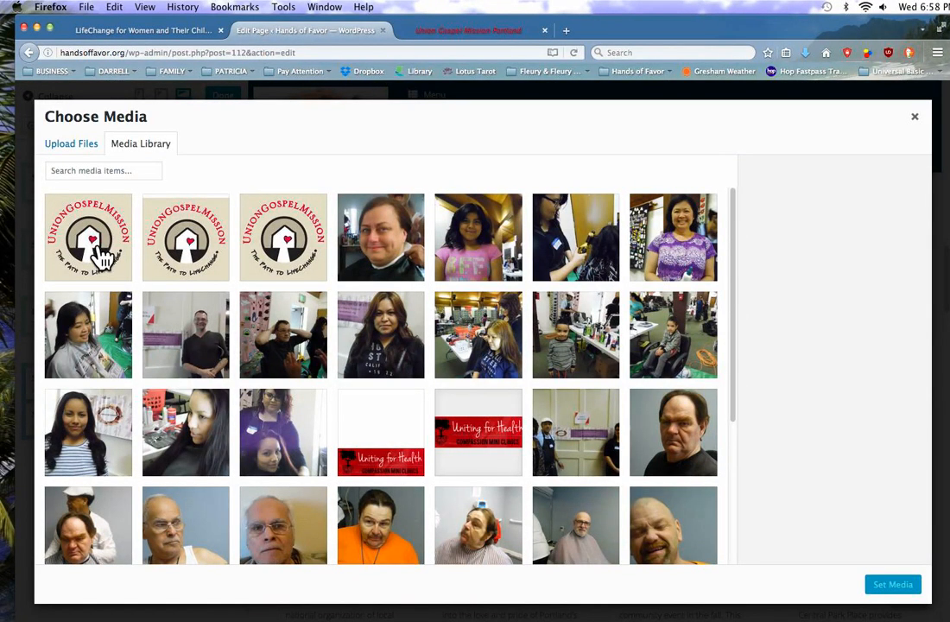
pyautogui.click(102, 258)
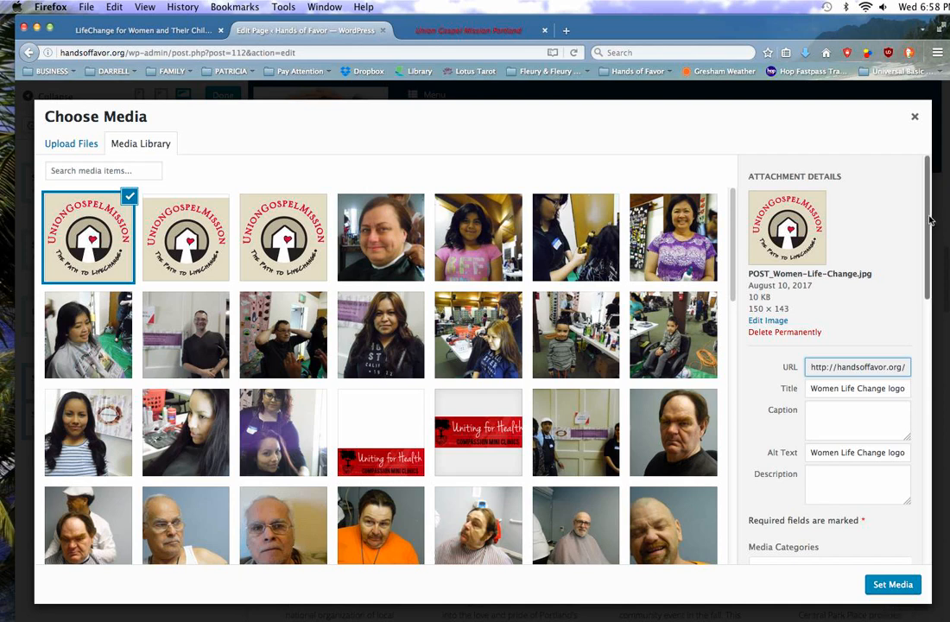
pyautogui.scroll(-2, 931, 266)
pyautogui.scroll(-8, 932, 266)
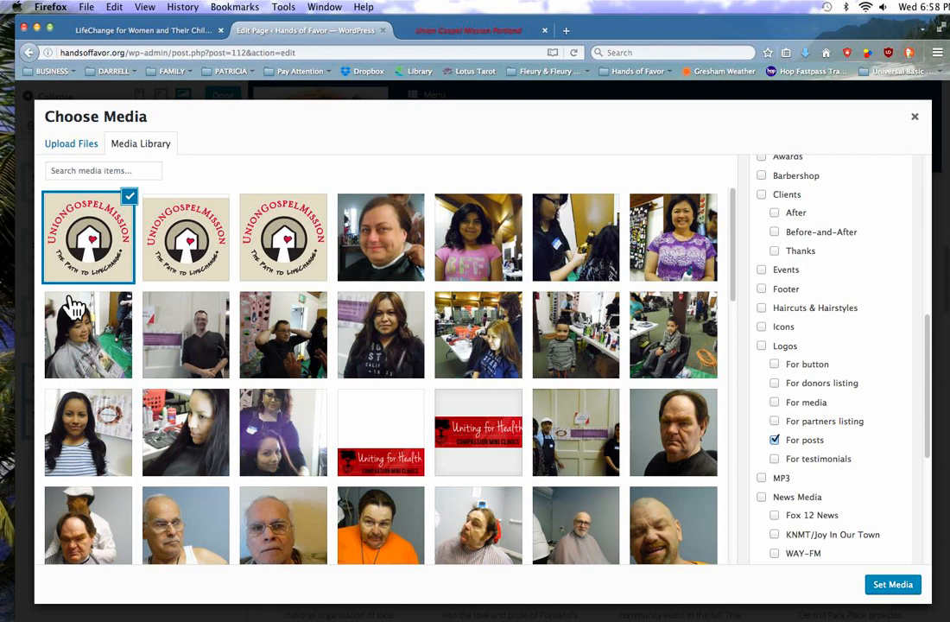
pyautogui.click(207, 240)
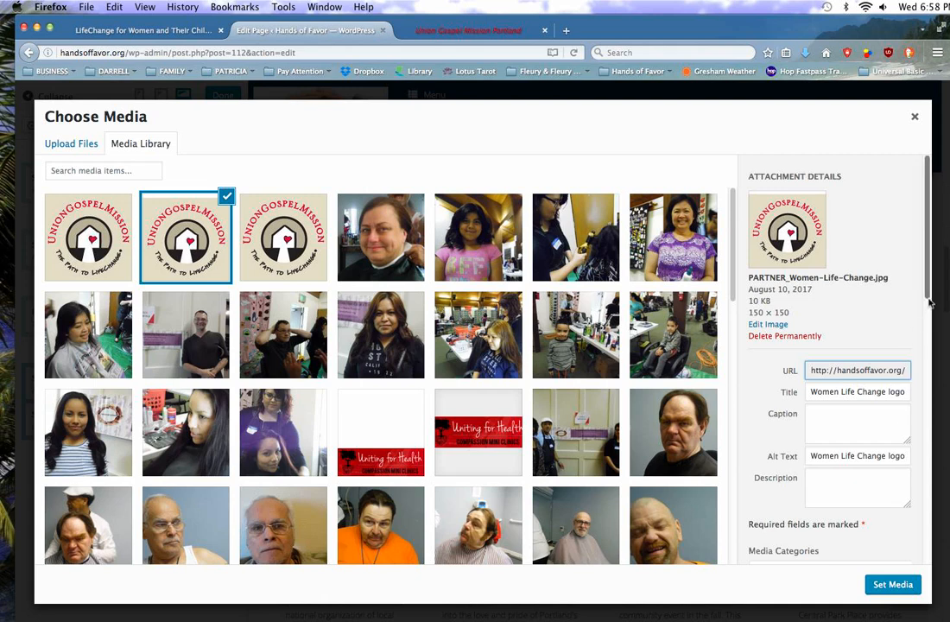
pyautogui.scroll(-1, 931, 302)
pyautogui.scroll(-8, 932, 303)
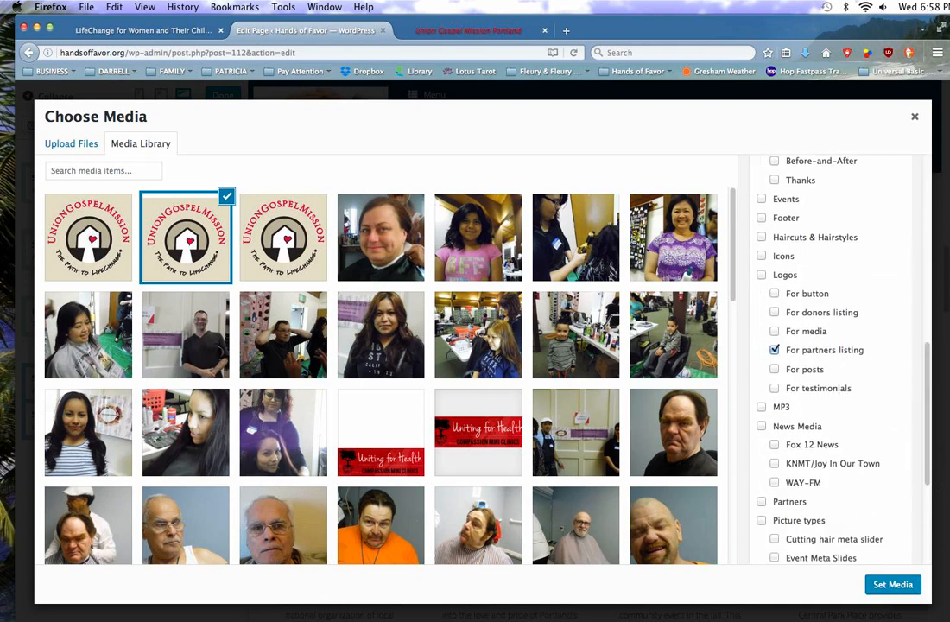
pyautogui.click(895, 588)
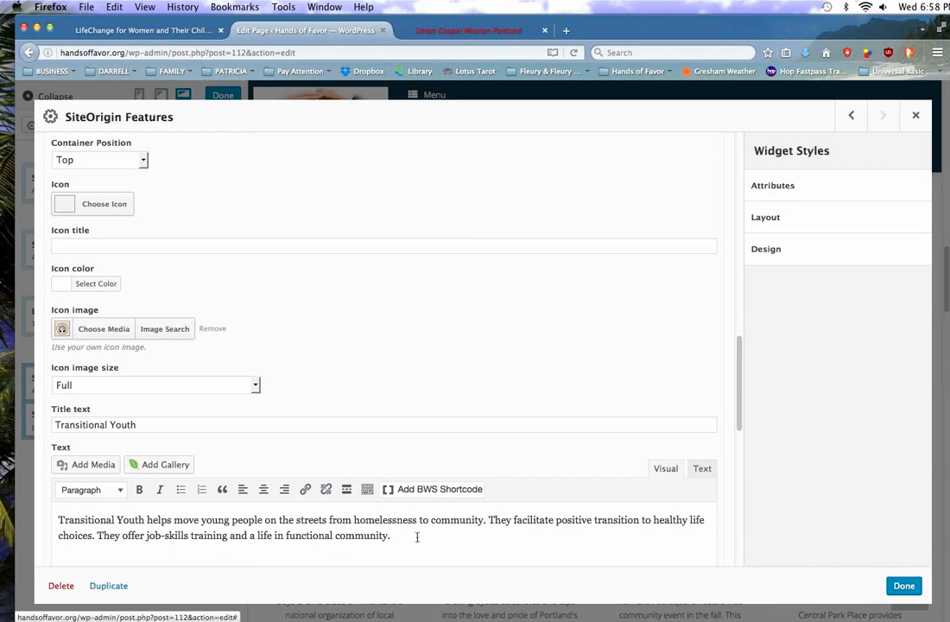
# Set the duplicated feature's title text to "Union Gospel Mission LifeChange for Women & Their Children"
pyautogui.moveTo(144, 425); pyautogui.dragTo(52, 424)
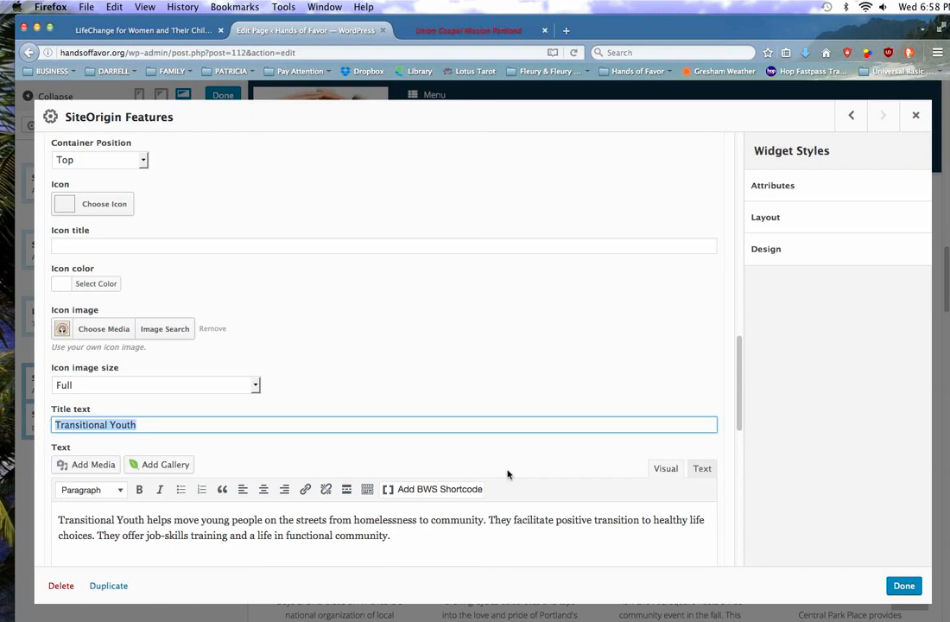
pyautogui.write('Union')
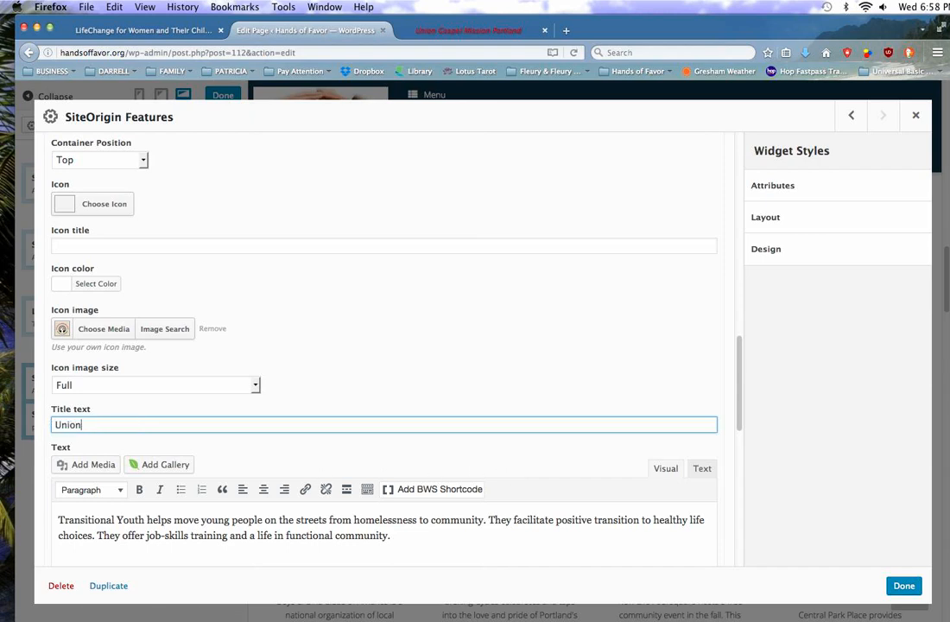
pyautogui.write(' Gospel Mission')
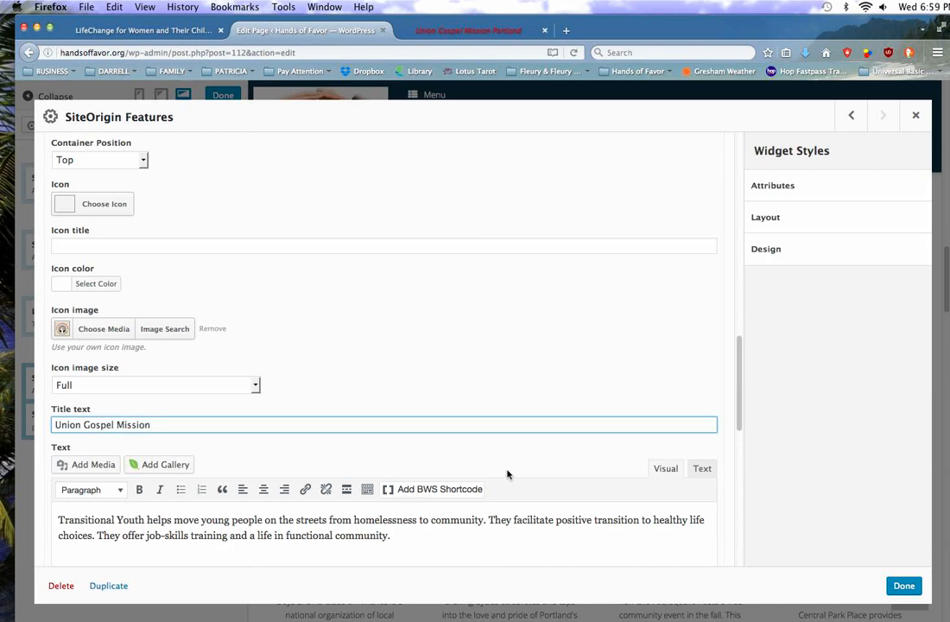
pyautogui.write(' LifeChange for Woem')
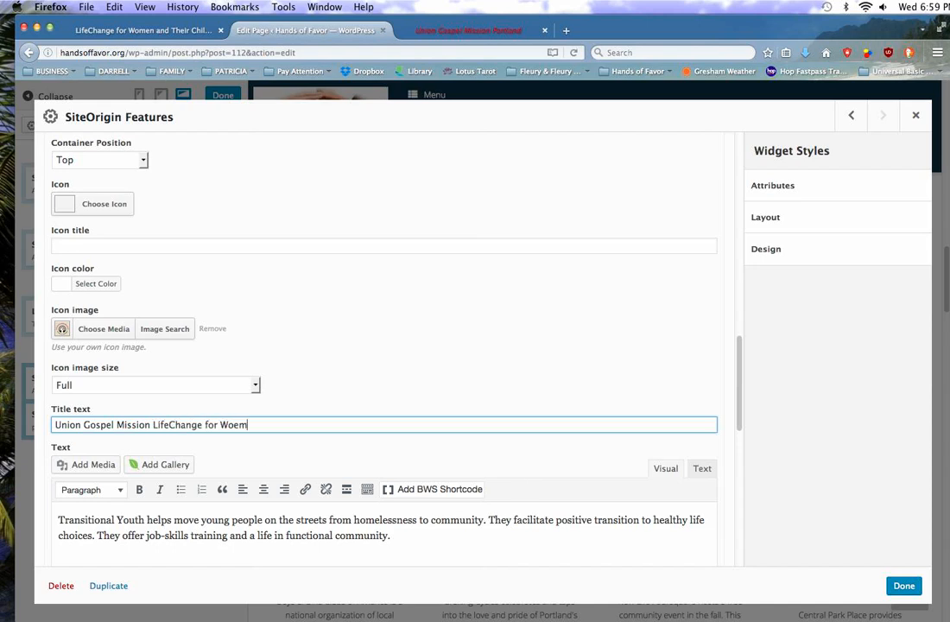
pyautogui.press('BackSpace')
pyautogui.press('BackSpace')
pyautogui.write('men & Their Children')
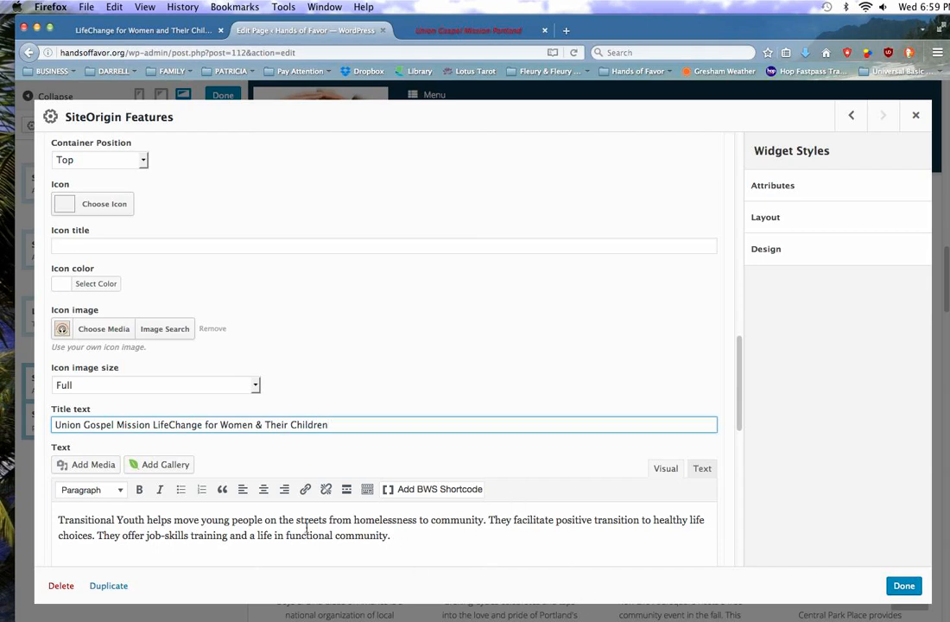
# Replace the feature's whole Transitional Youth description with the paragraphs copied from the LifeChange for Women and Their Children page
pyautogui.moveTo(229, 520); pyautogui.dragTo(58, 520)
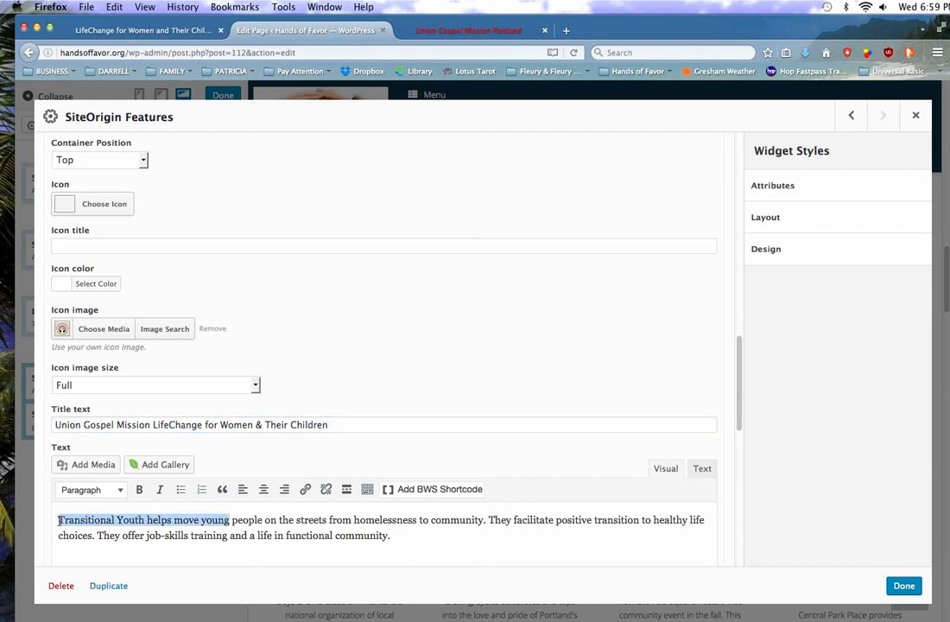
pyautogui.click(100, 536)
pyautogui.press('super+a')
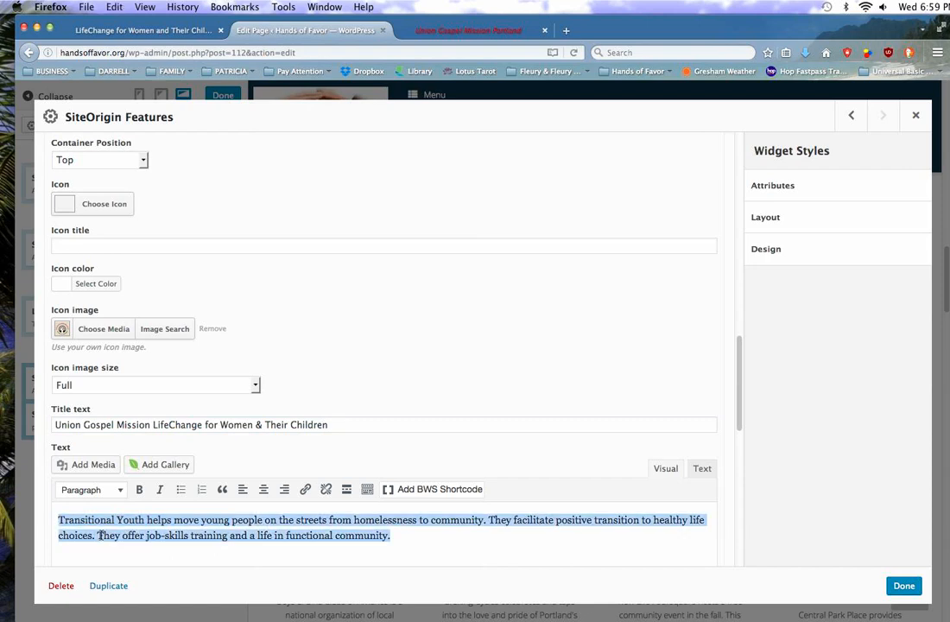
pyautogui.press('super+c')
pyautogui.press('super+v')
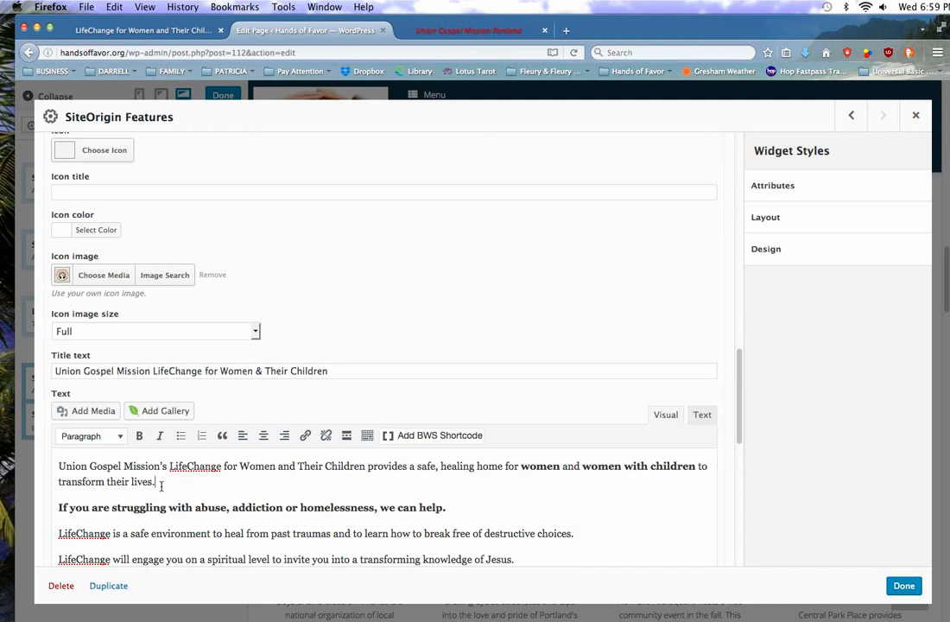
# Delete the bold sentence "If you are struggling with abuse, addiction or homelessness, we can help." from the feature's description
pyautogui.moveTo(57, 507); pyautogui.dragTo(395, 508)
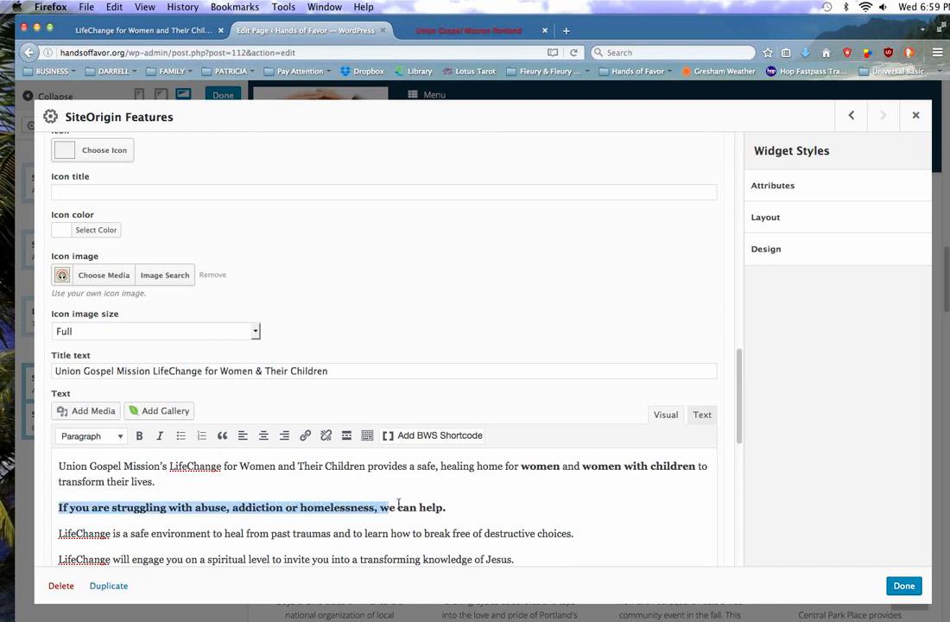
pyautogui.click(463, 499)
pyautogui.tripleClick(464, 501)
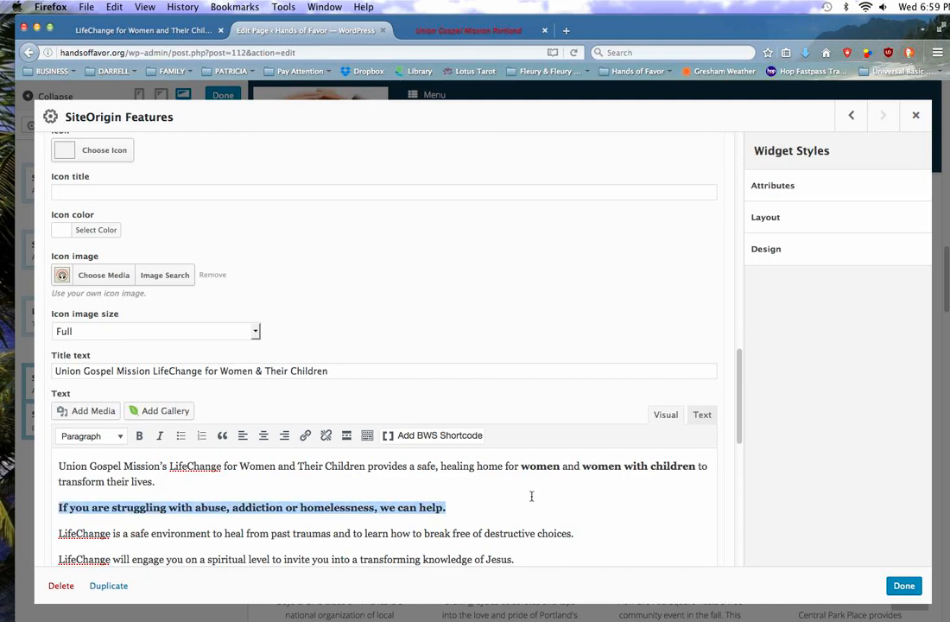
pyautogui.press('BackSpace')
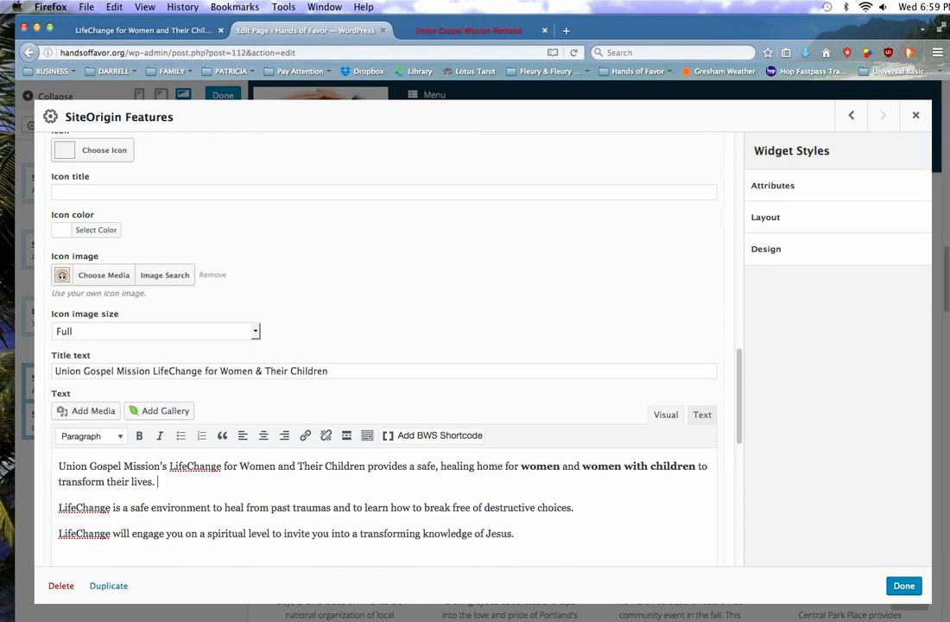
# Join the remaining LifeChange sentences of the description into a single paragraph, keeping spaces between the sentences
pyautogui.press('Delete')
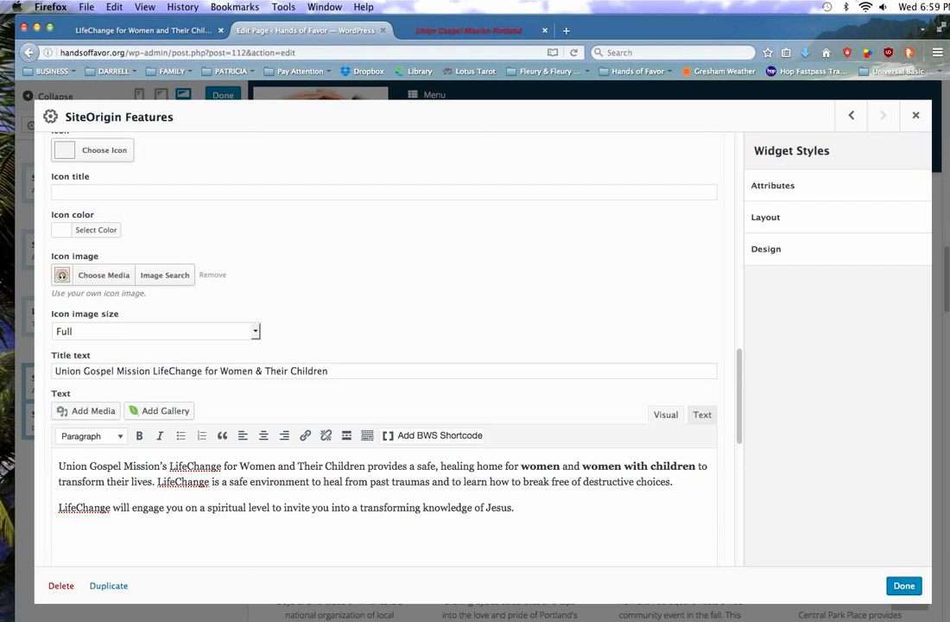
pyautogui.press('Delete')
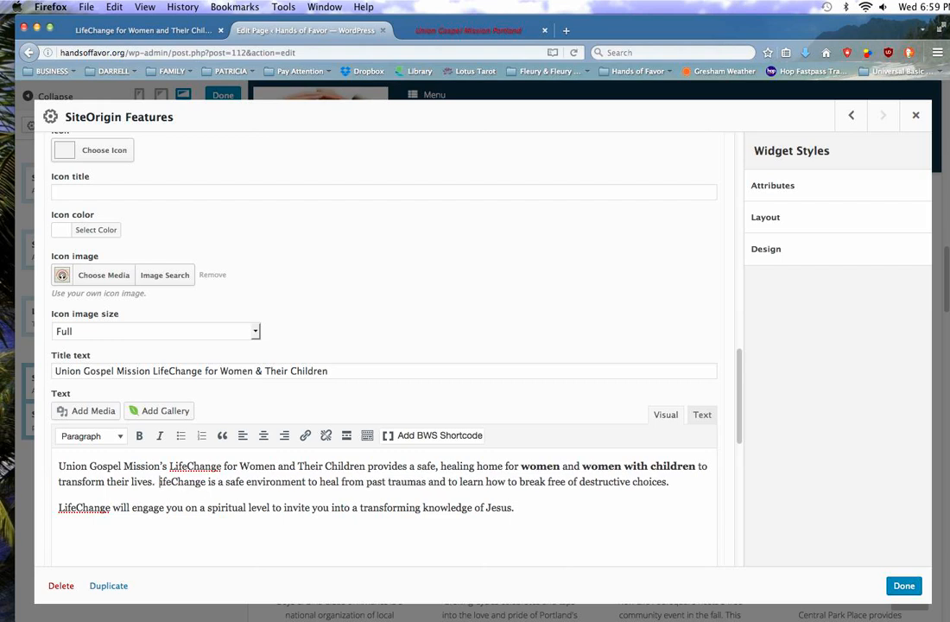
pyautogui.write('L')
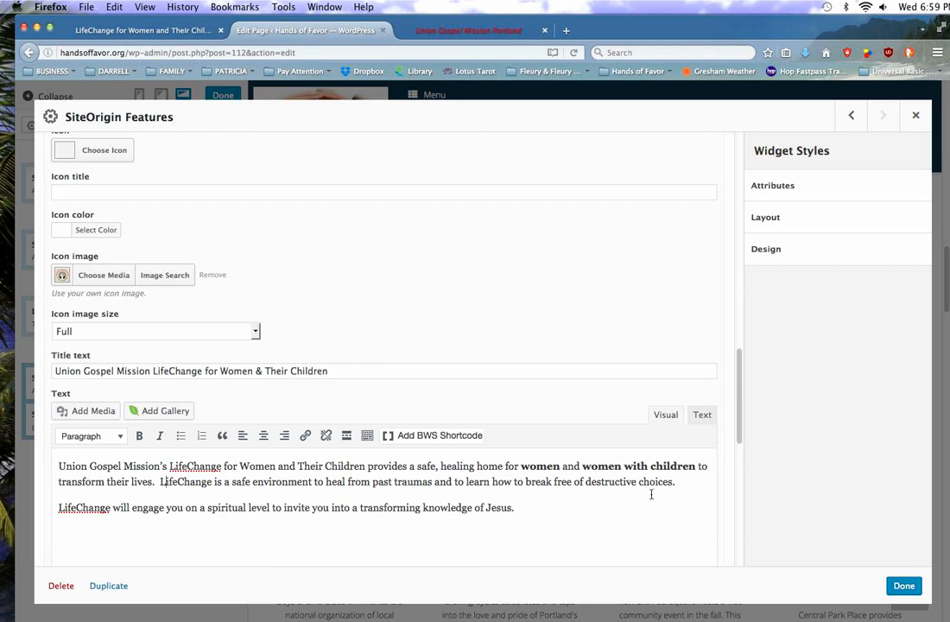
pyautogui.click(685, 487)
pyautogui.press('Delete')
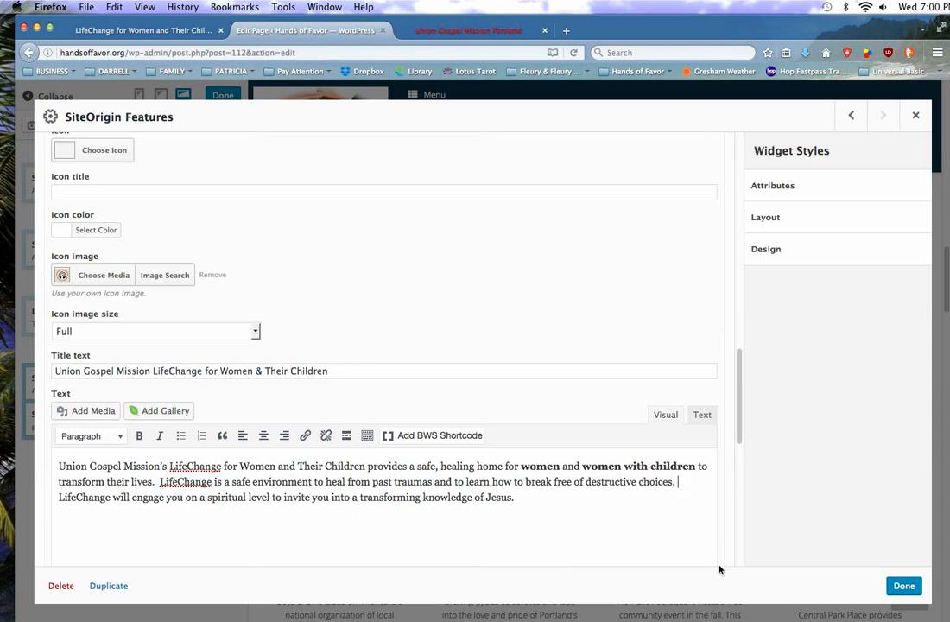
pyautogui.moveTo(739, 432); pyautogui.dragTo(746, 494)
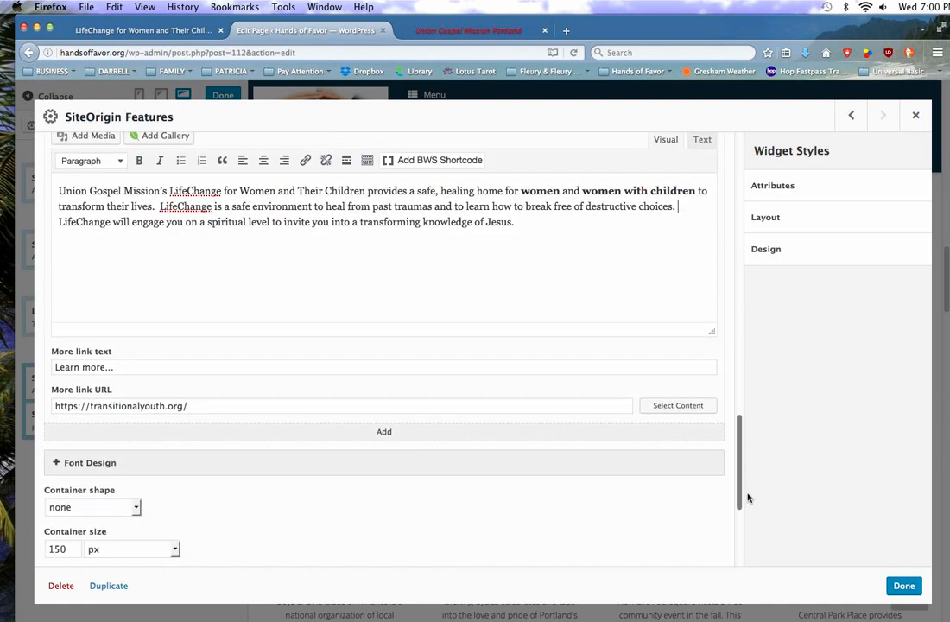
pyautogui.moveTo(203, 401); pyautogui.dragTo(48, 404)
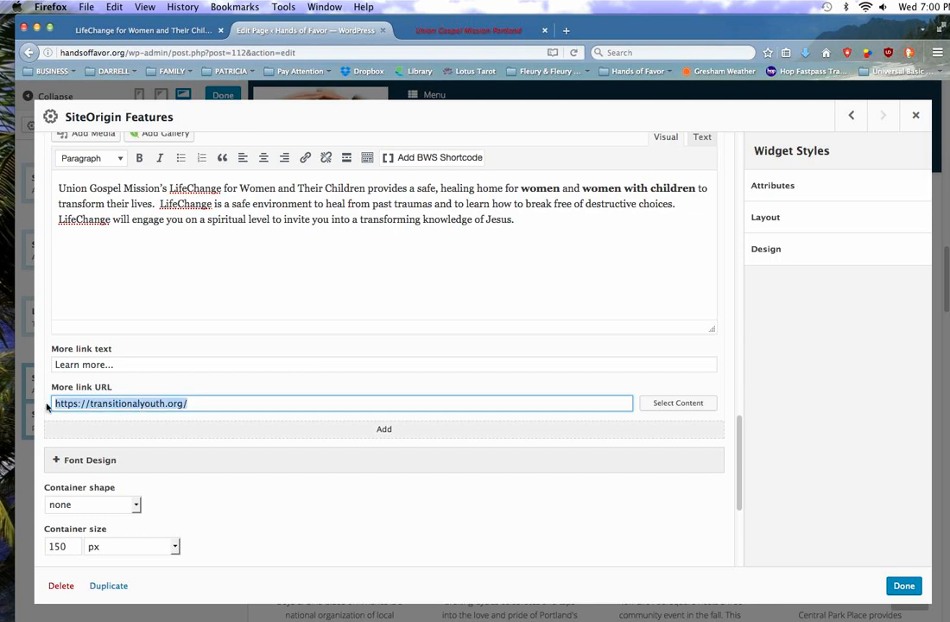
pyautogui.press('BackSpace')
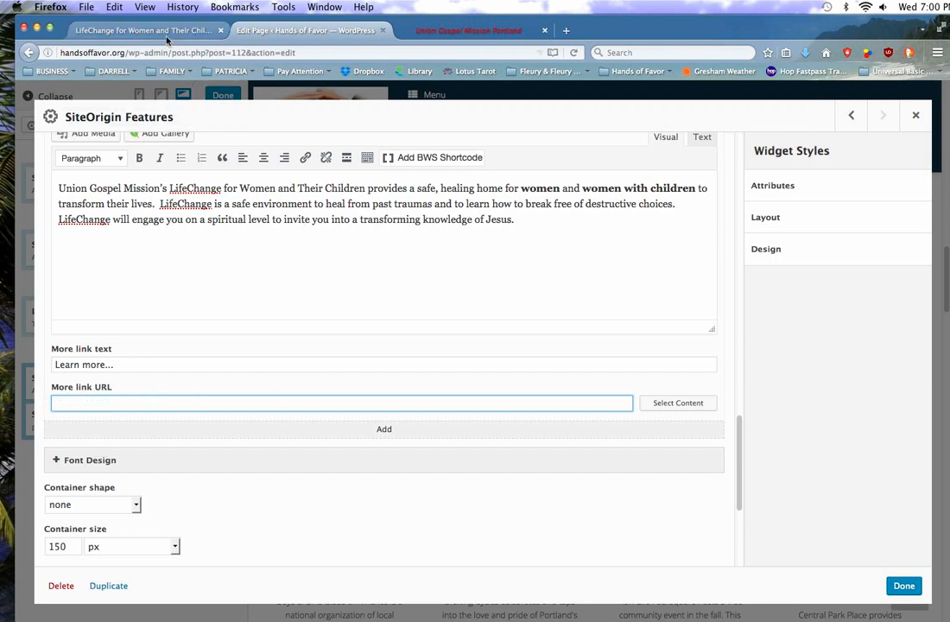
pyautogui.click(169, 32)
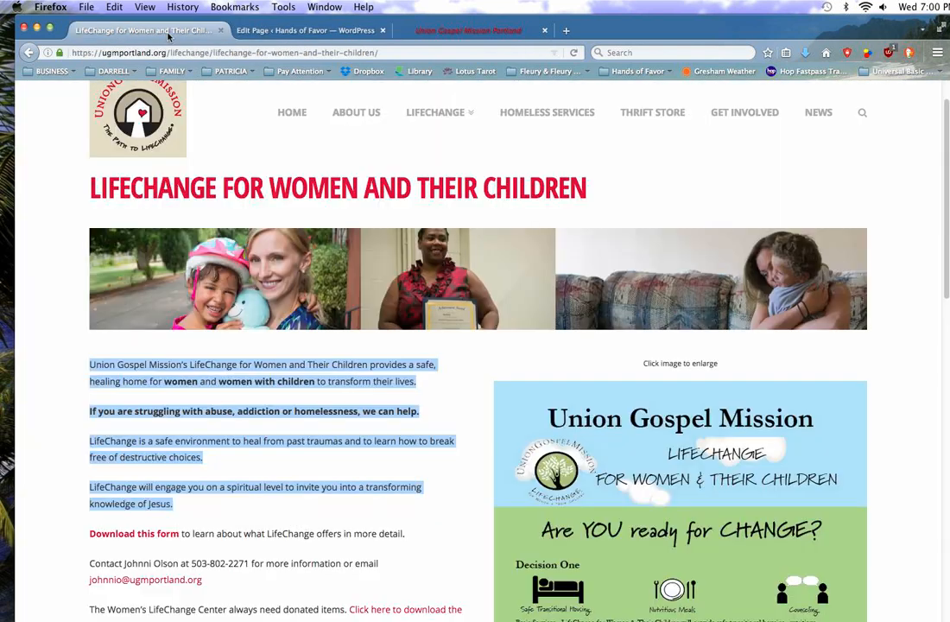
pyautogui.click(401, 52)
pyautogui.hotkey('ctrl', 'c')
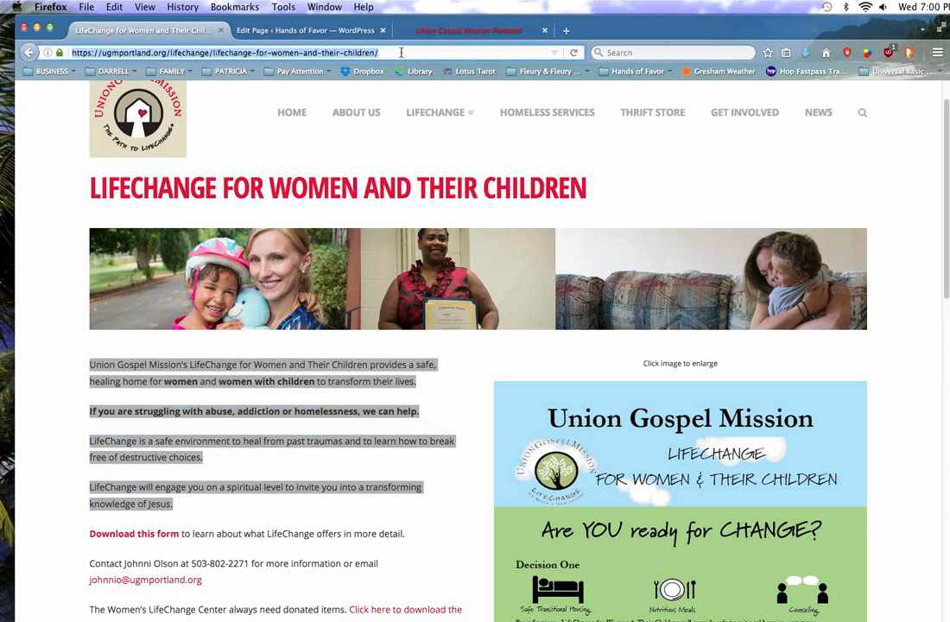
pyautogui.click(333, 33)
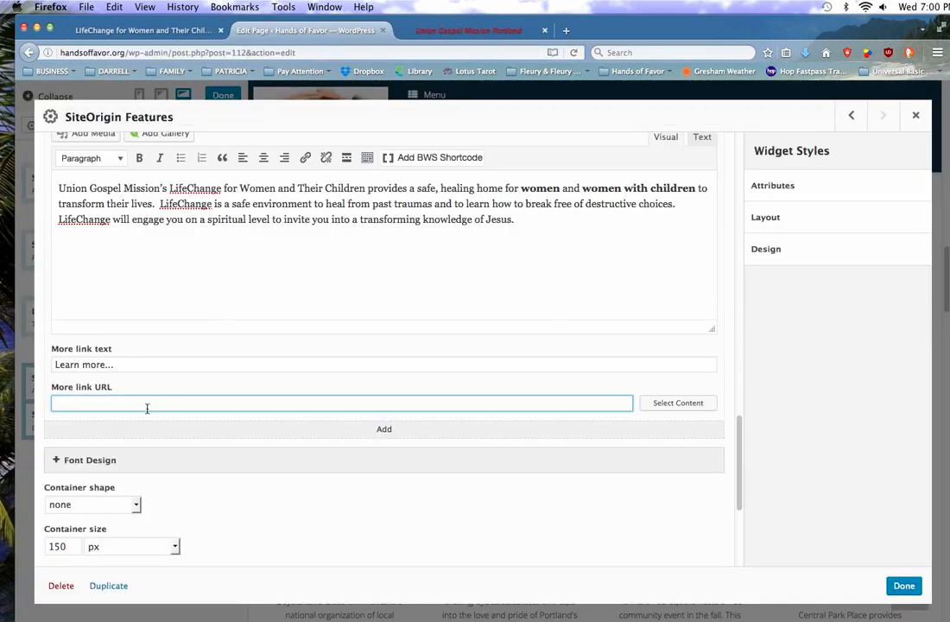
pyautogui.hotkey('ctrl', 'v')
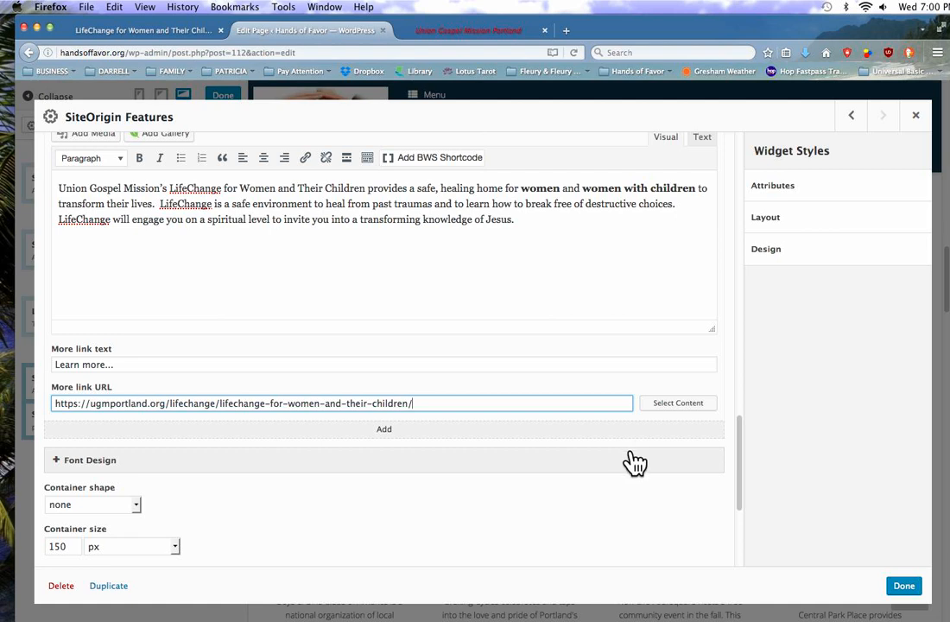
# Apply the SiteOrigin Features and Live Editor changes and update the Partners page
pyautogui.click(904, 588)
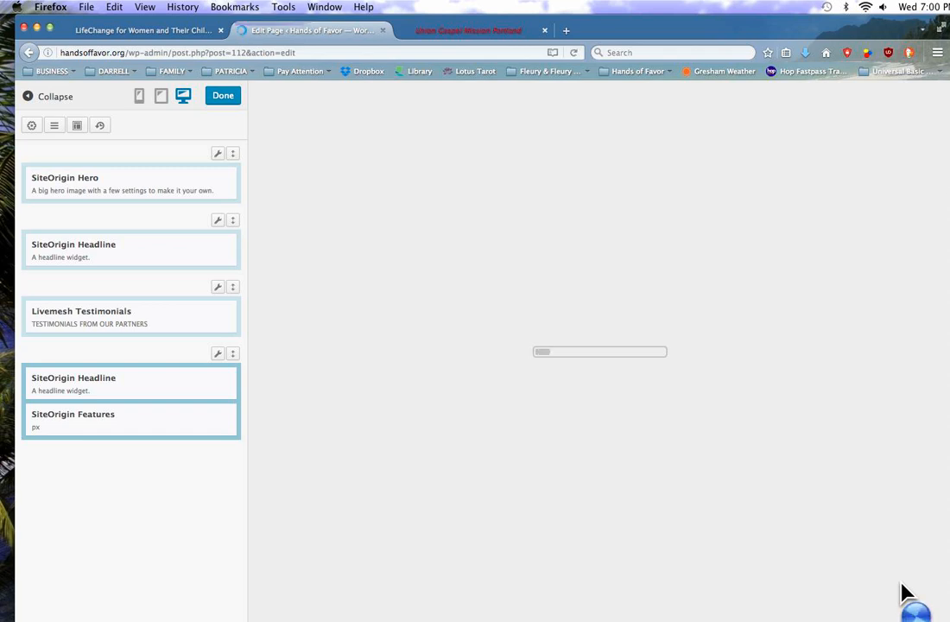
pyautogui.click(223, 97)
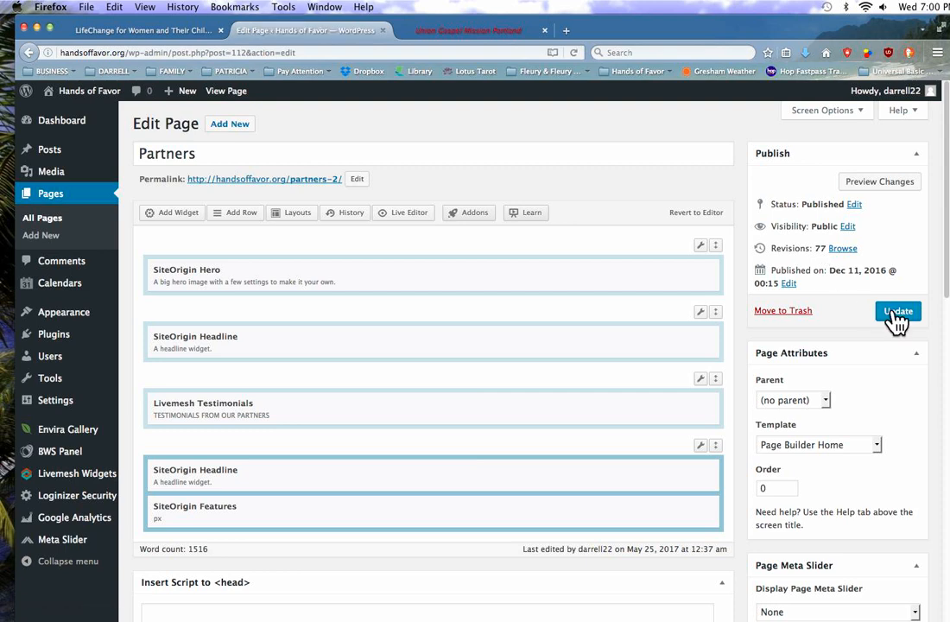
pyautogui.click(880, 183)
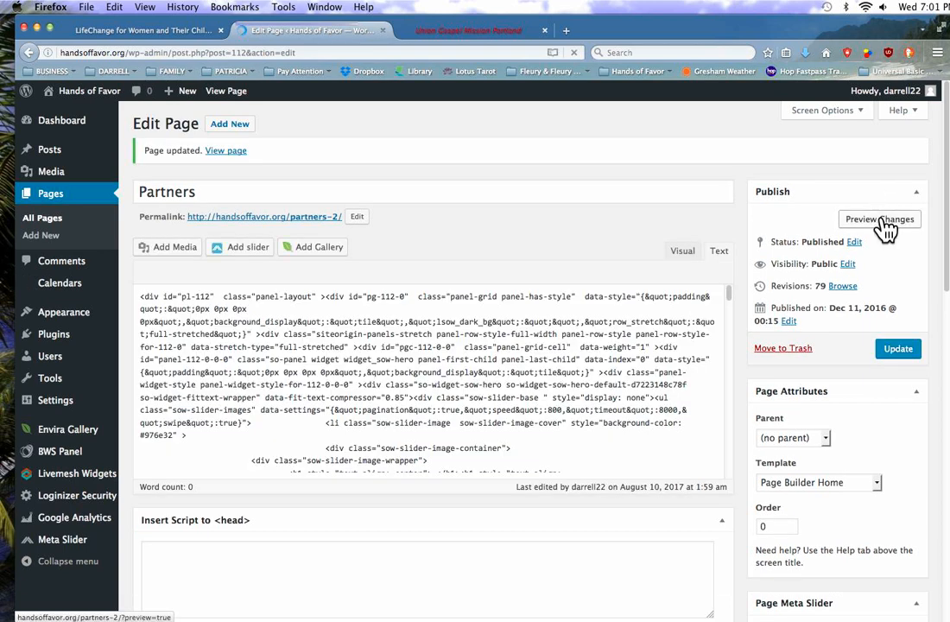
# Preview the updated Partners page and switch to the Union Gospel Mission Portland home page
pyautogui.click(882, 220)
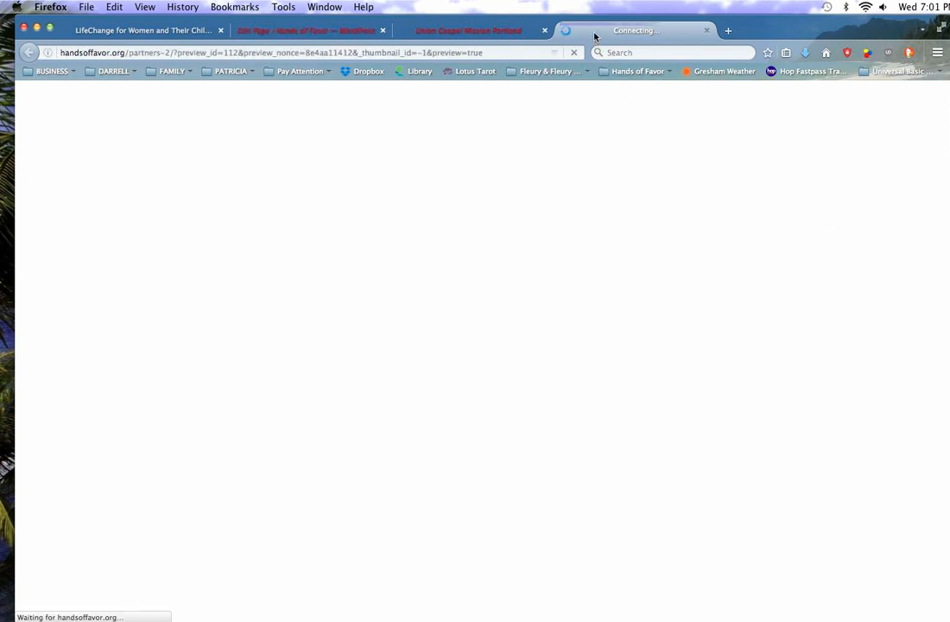
pyautogui.click(488, 33)
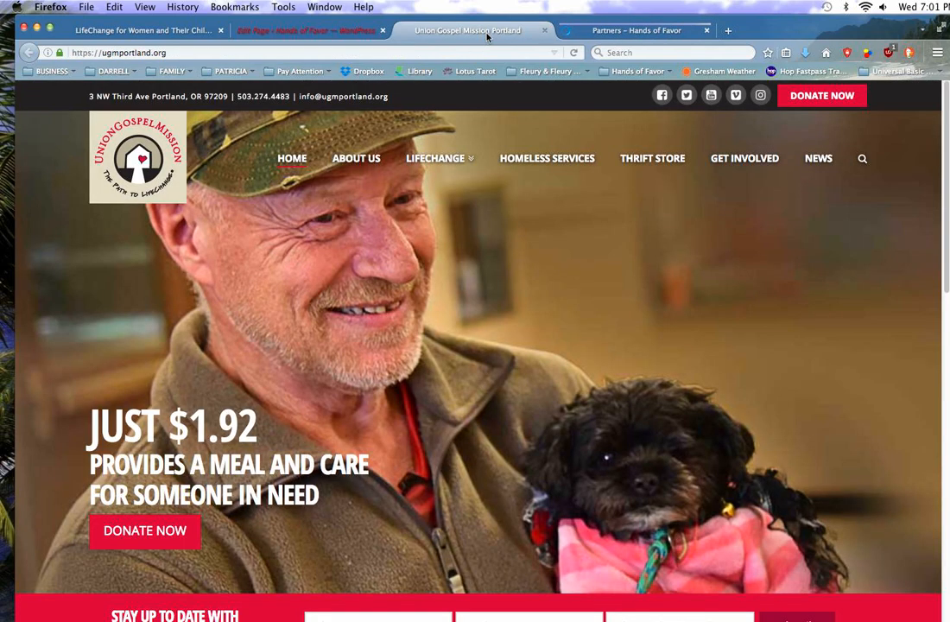
# Close the Union Gospel Mission Portland home page and examine the new LifeChange entry in the Partners page preview
pyautogui.click(545, 31)
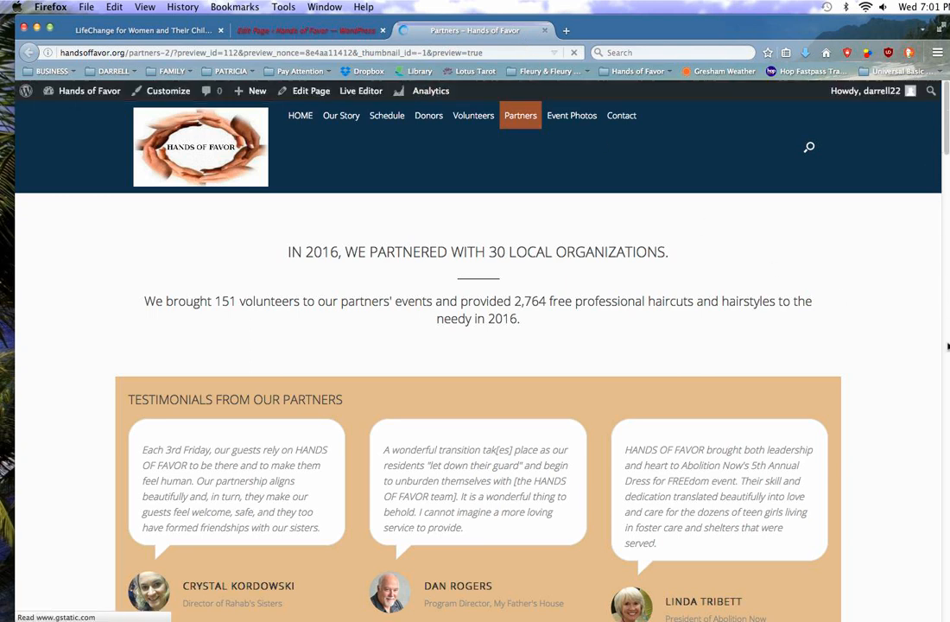
pyautogui.scroll(-10, 916, 458)
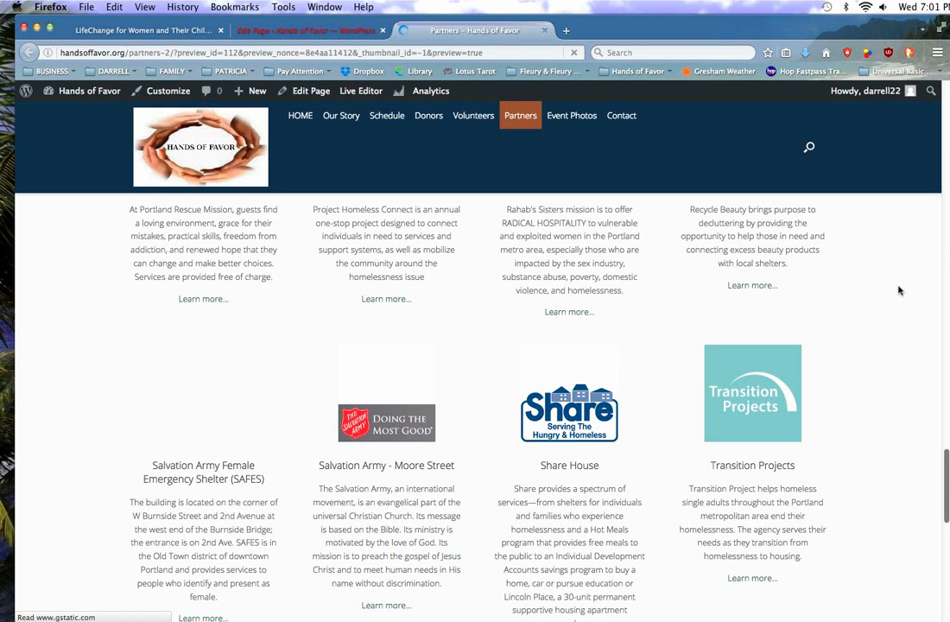
pyautogui.scroll(4, 899, 291)
pyautogui.scroll(-10, 899, 291)
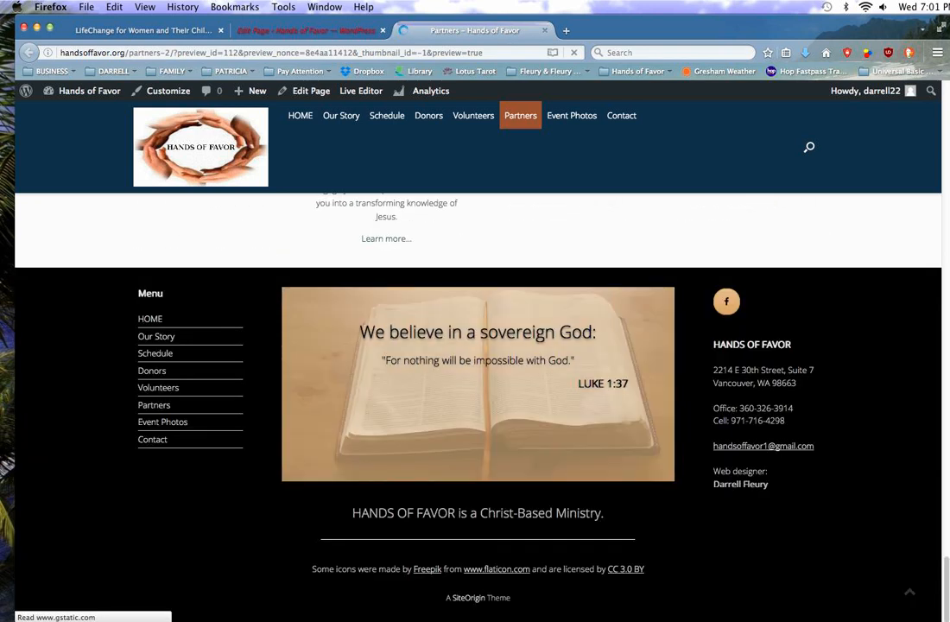
pyautogui.scroll(5, 475, 406)
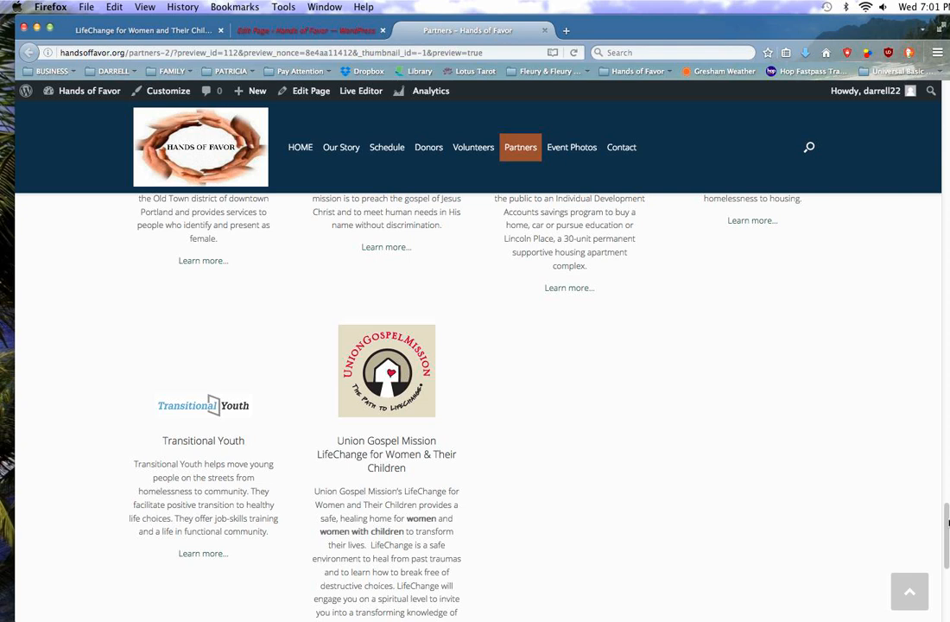
# Test the Learn more link of the Union Gospel Mission LifeChange entry and return to the Partners preview
pyautogui.scroll(-5, 476, 388)
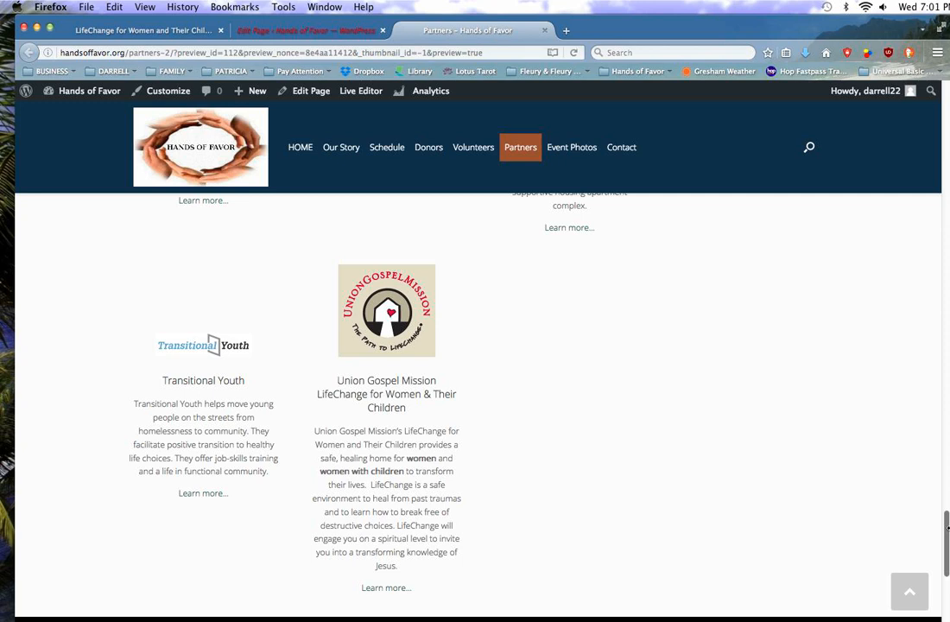
pyautogui.scroll(-1, 947, 528)
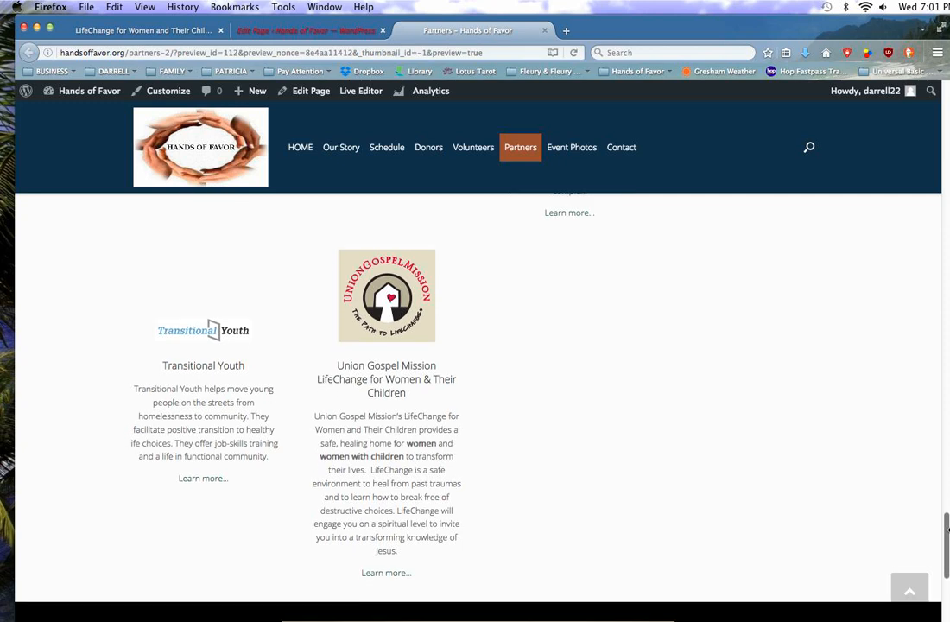
pyautogui.click(402, 587)
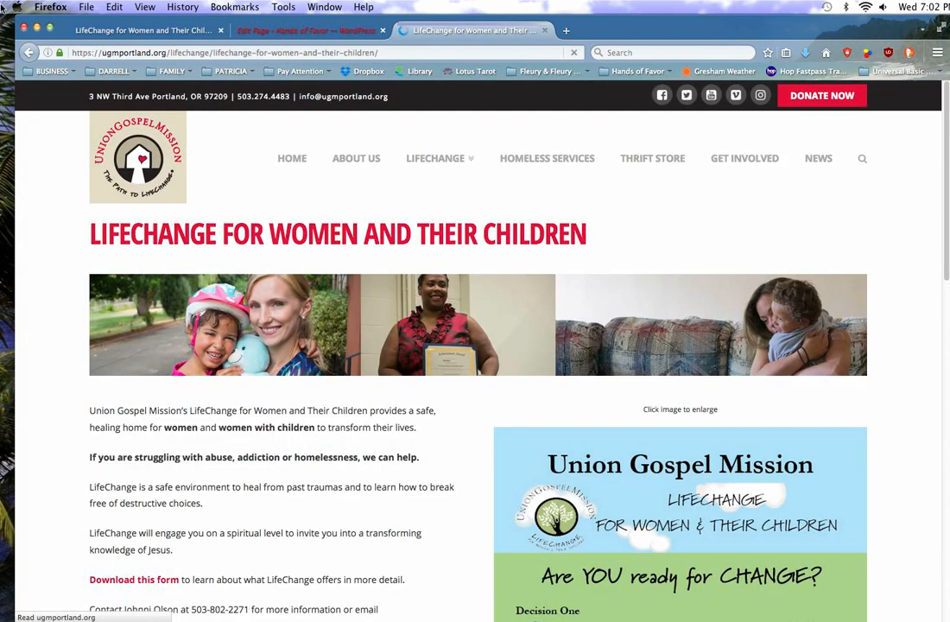
pyautogui.click(29, 52)
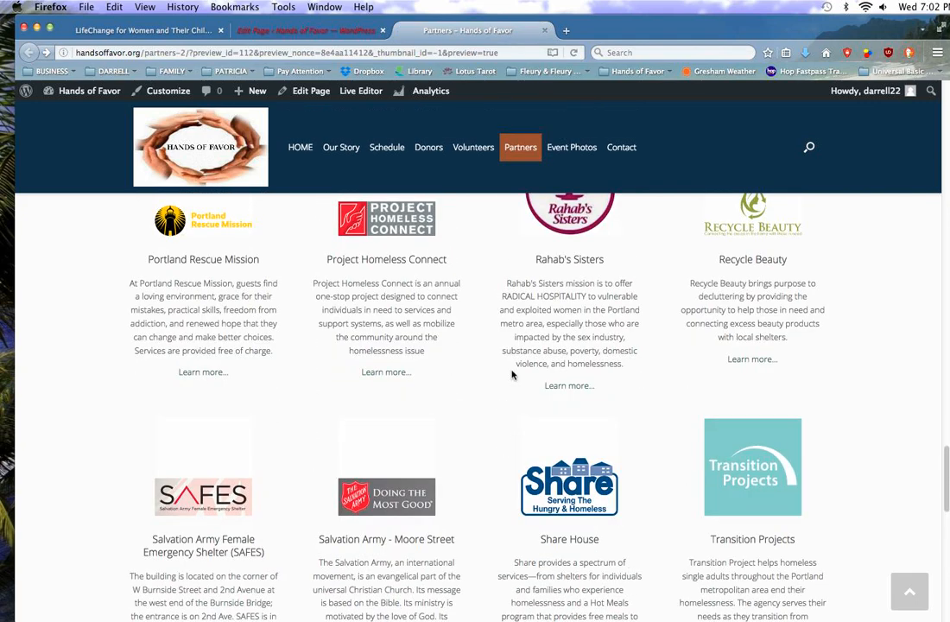
# Compare the layout, logos and description lengths of the other partner entries with the Union Gospel Mission LifeChange entry
pyautogui.scroll(7, 511, 370)
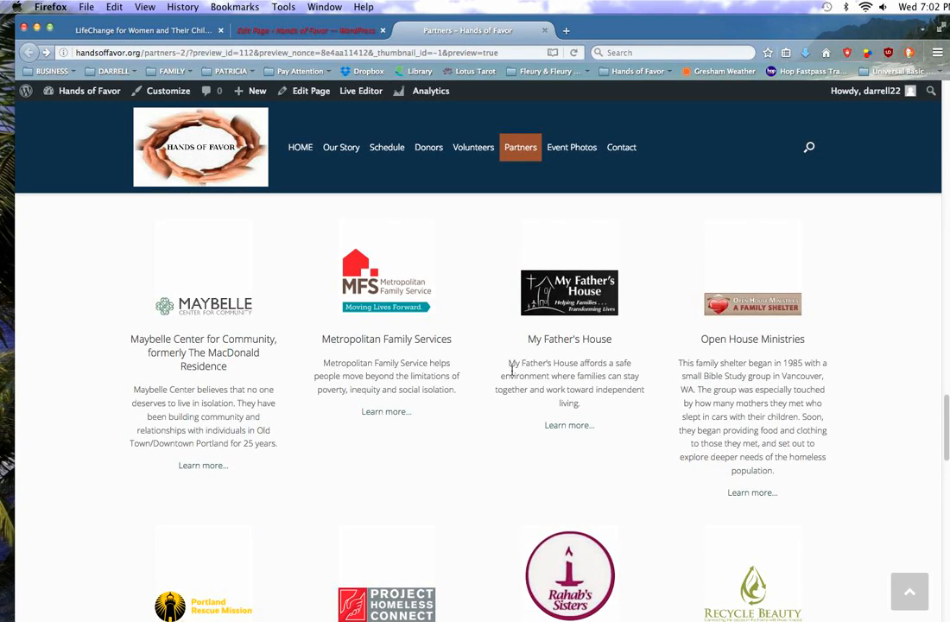
pyautogui.scroll(10, 511, 370)
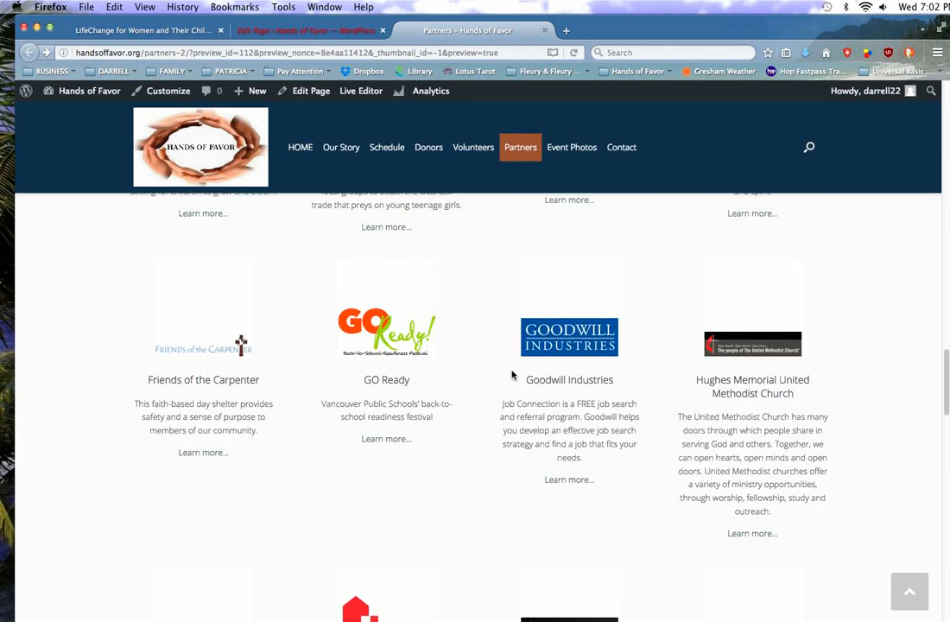
pyautogui.scroll(2, 512, 374)
pyautogui.scroll(-13, 512, 373)
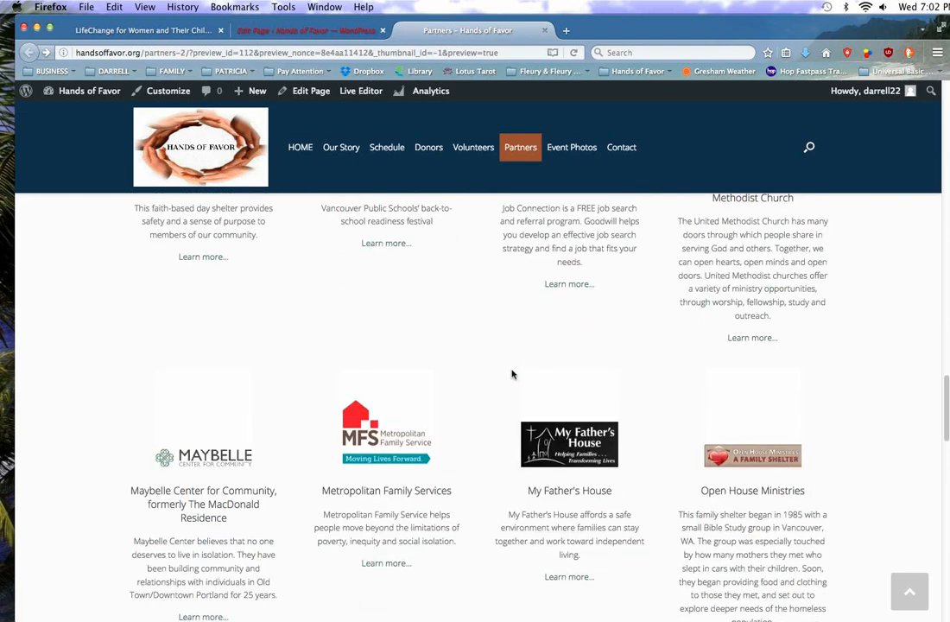
pyautogui.scroll(-13, 512, 374)
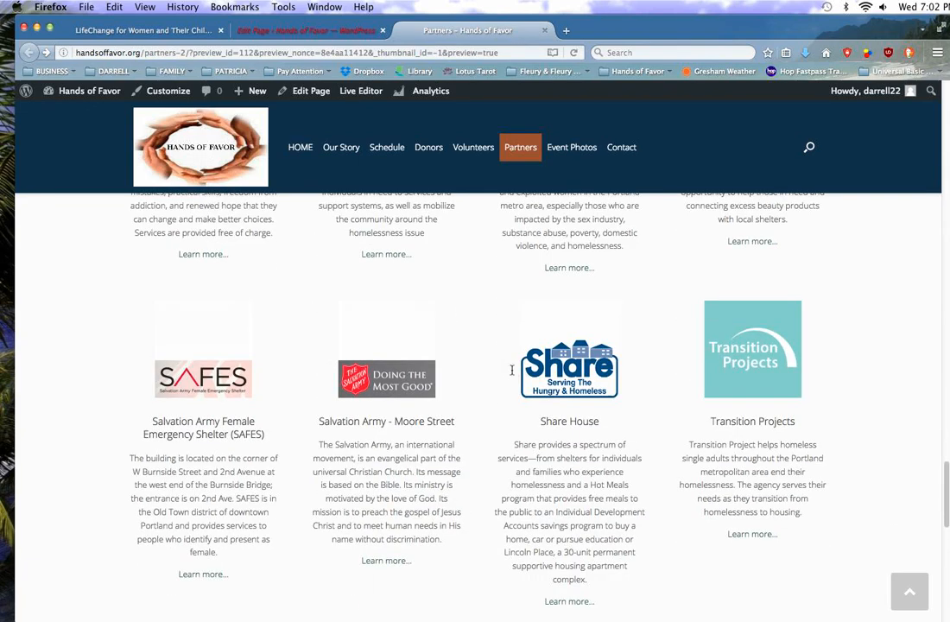
pyautogui.scroll(-4, 512, 373)
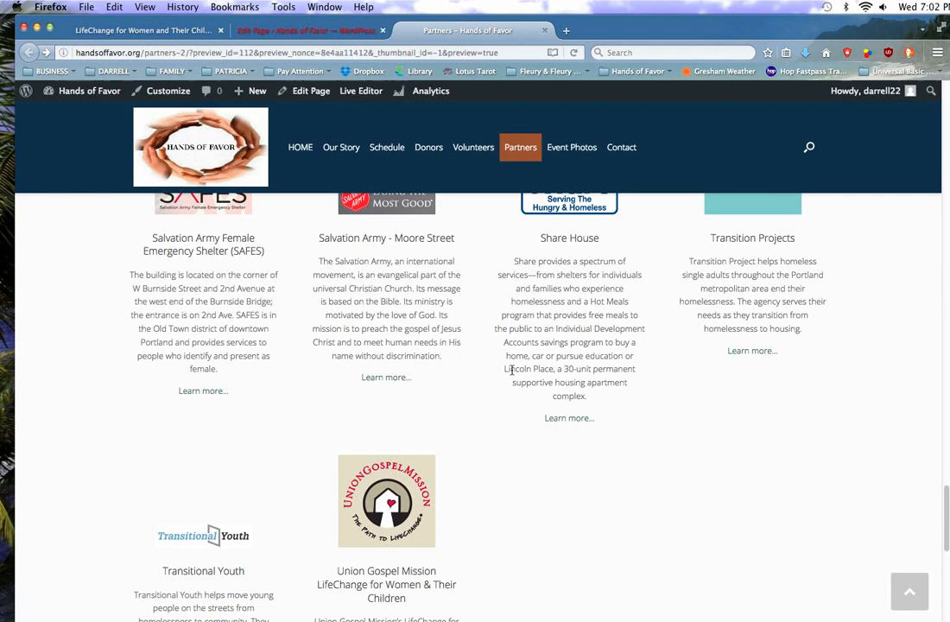
pyautogui.scroll(-5, 512, 370)
pyautogui.scroll(6, 512, 370)
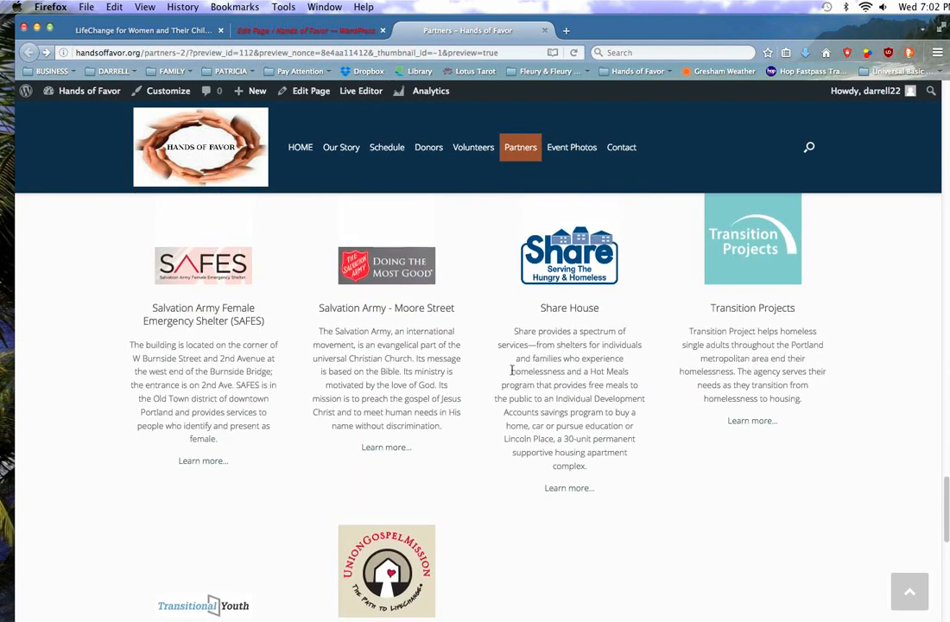
pyautogui.scroll(-5, 512, 371)
pyautogui.scroll(-2, 513, 373)
pyautogui.scroll(1, 512, 373)
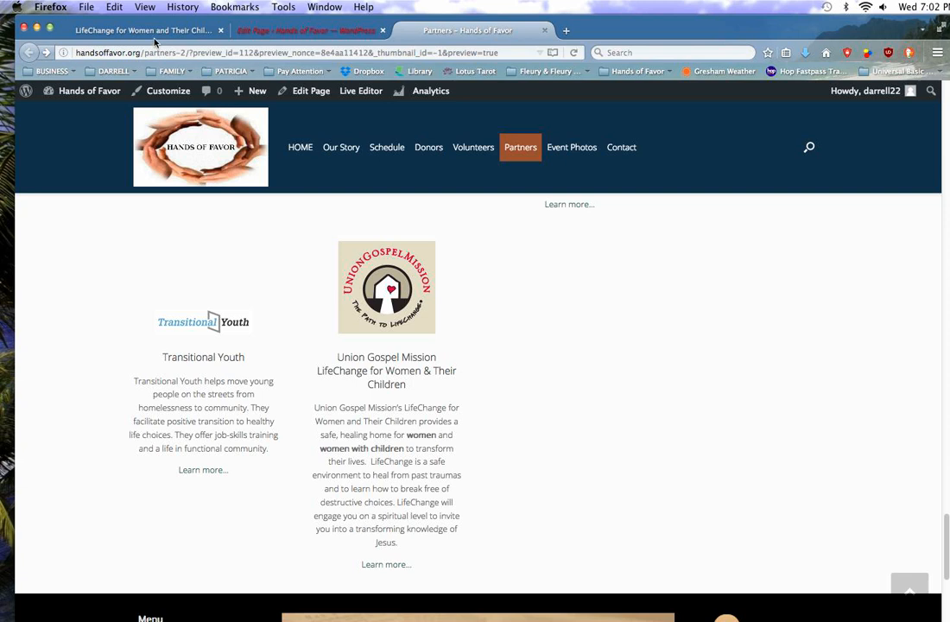
# Return to the Partners edit page and close the Partners preview and the LifeChange web page
pyautogui.click(259, 33)
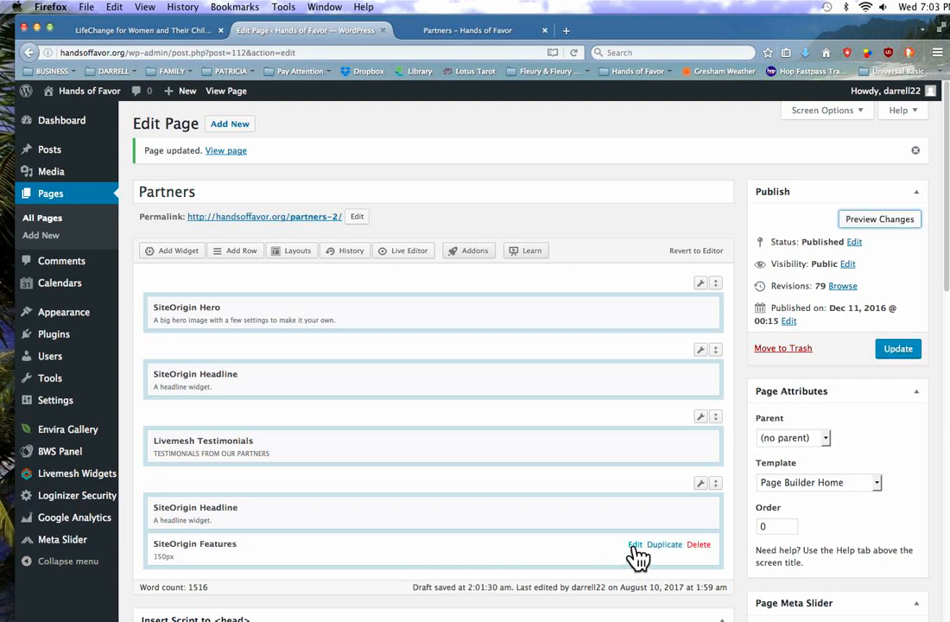
pyautogui.click(636, 545)
pyautogui.click(546, 34)
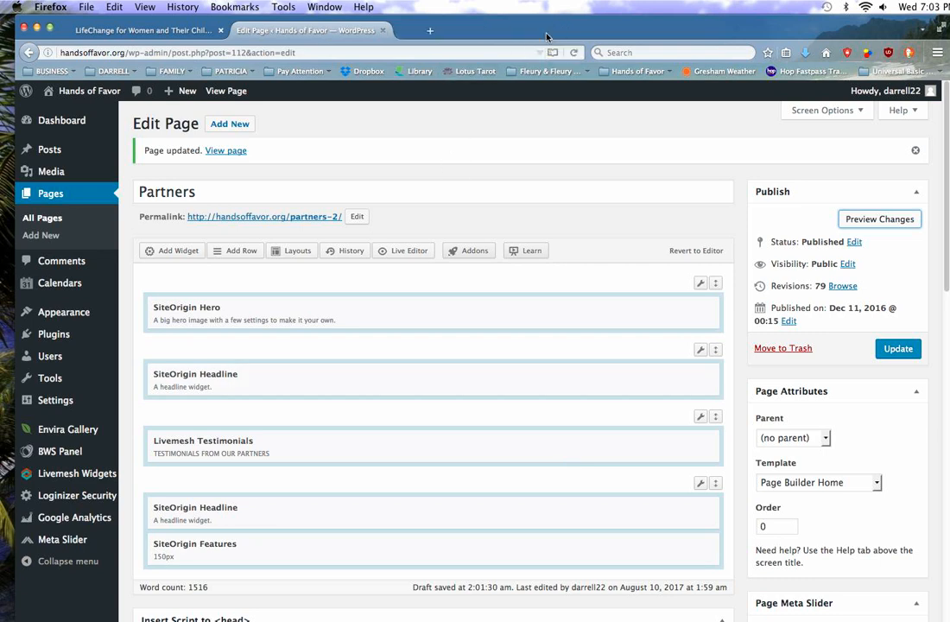
pyautogui.click(221, 31)
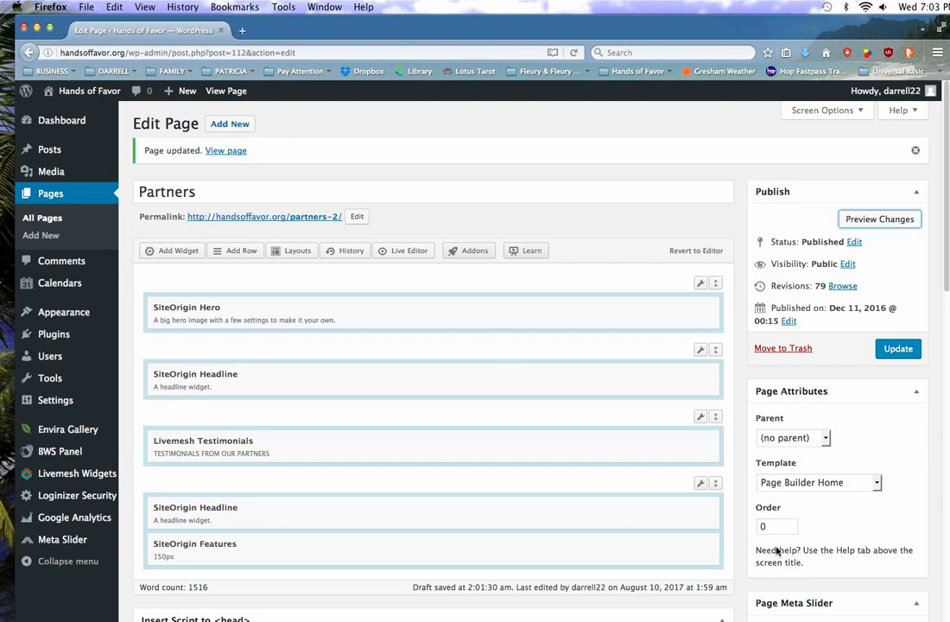
# Open the SiteOrigin Features widget for editing and expand the Union Gospel Mission LifeChange for Women & Their Children feature to its description
pyautogui.moveTo(625, 564)
pyautogui.click(636, 546)
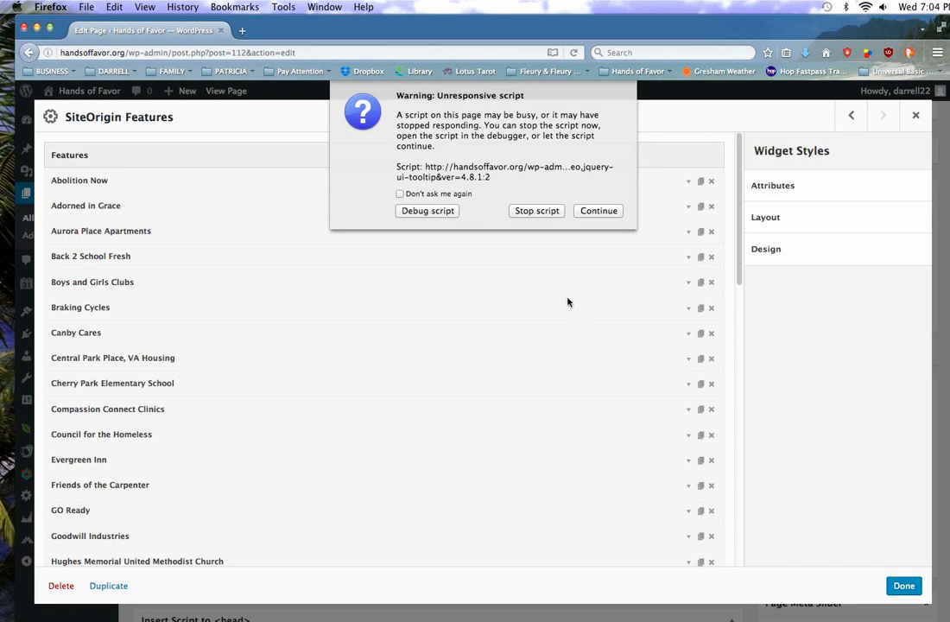
pyautogui.click(586, 212)
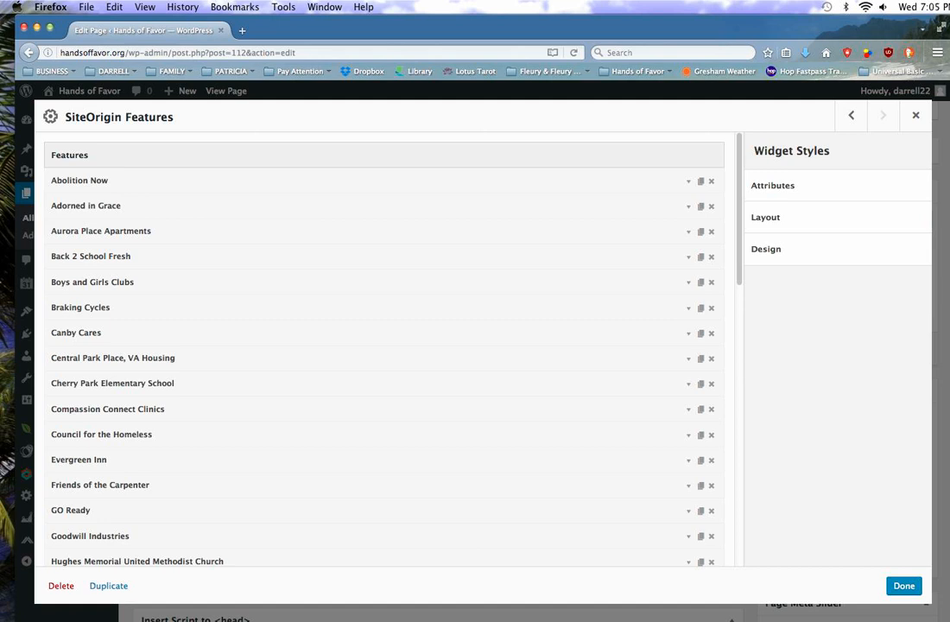
pyautogui.scroll(-5, 384, 346)
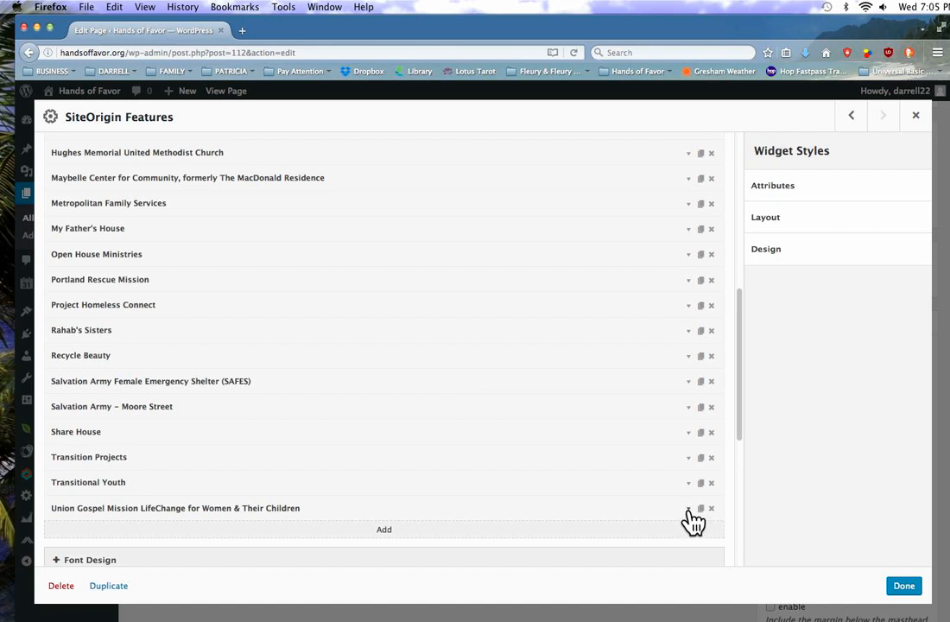
pyautogui.click(224, 510)
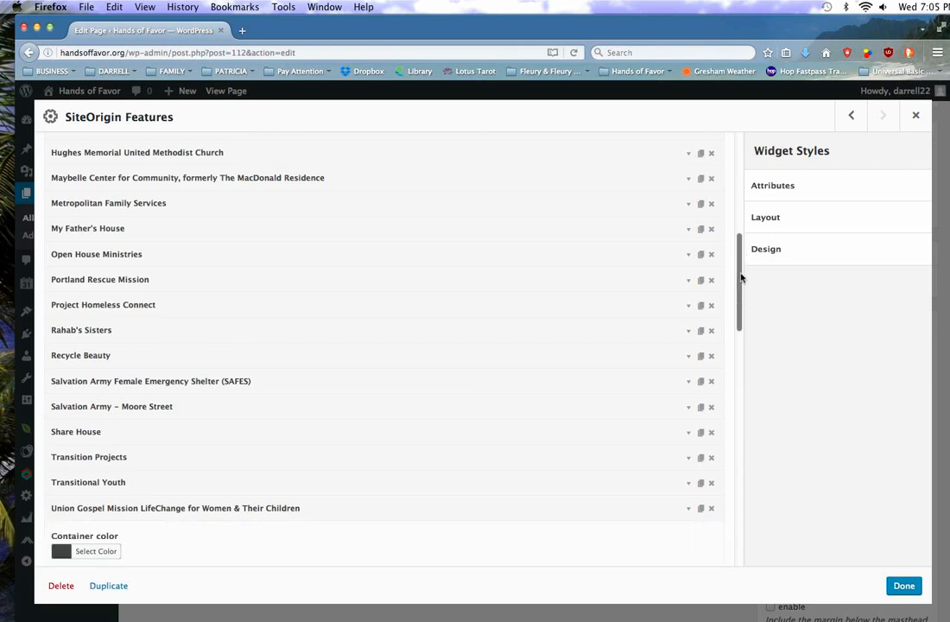
pyautogui.moveTo(741, 252); pyautogui.dragTo(740, 287)
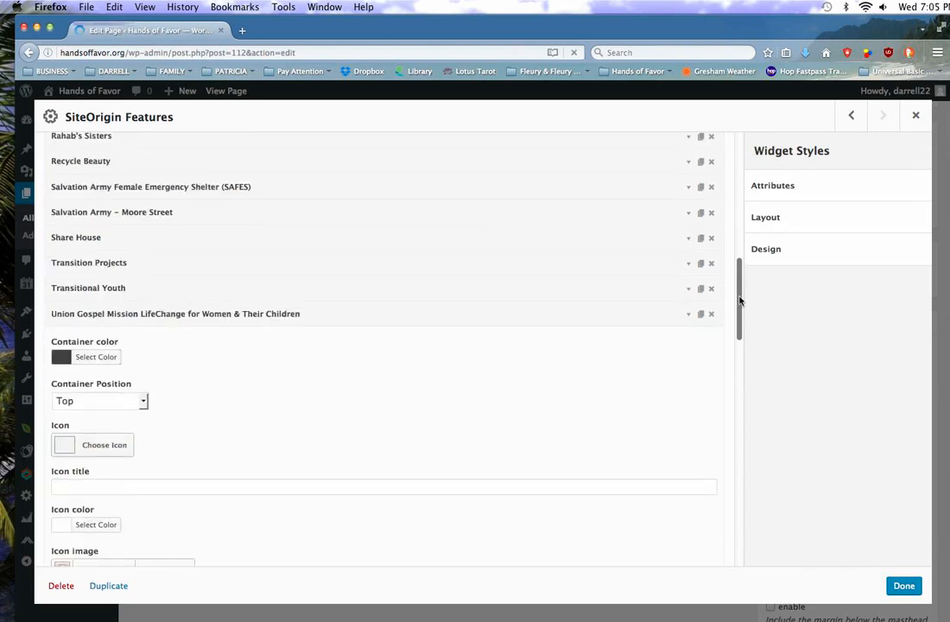
pyautogui.scroll(-5, 741, 349)
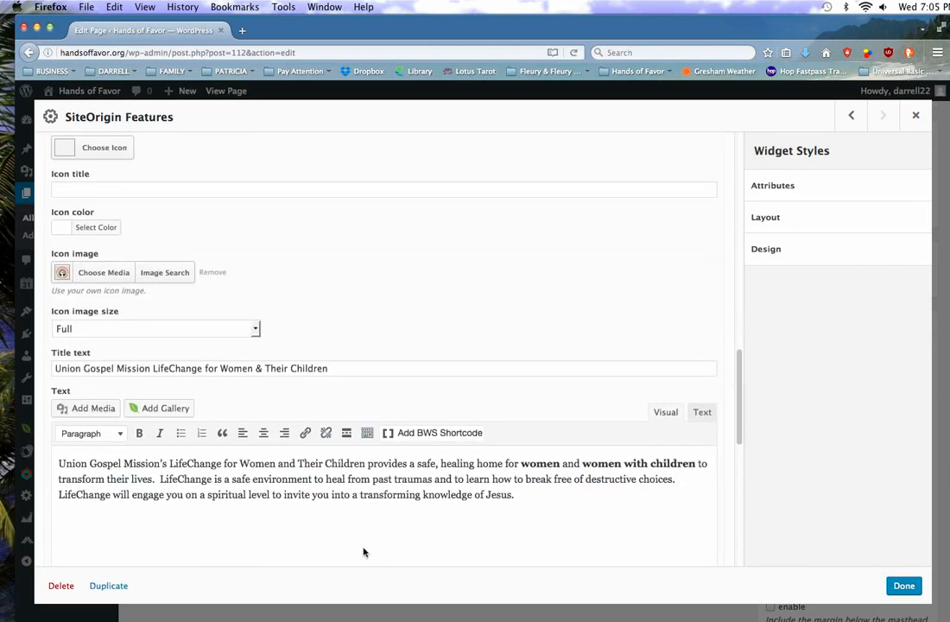
# Delete "for Women and Their Children" from the first sentence of the feature's description
pyautogui.click(508, 466)
pyautogui.click(225, 467)
pyautogui.moveTo(224, 467); pyautogui.dragTo(369, 468)
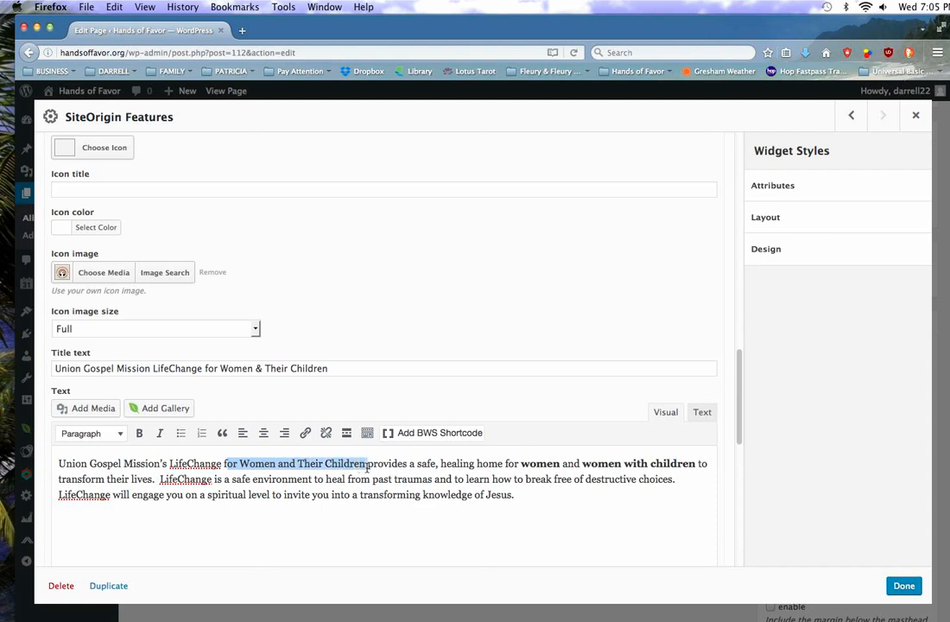
pyautogui.write('form their lives.')
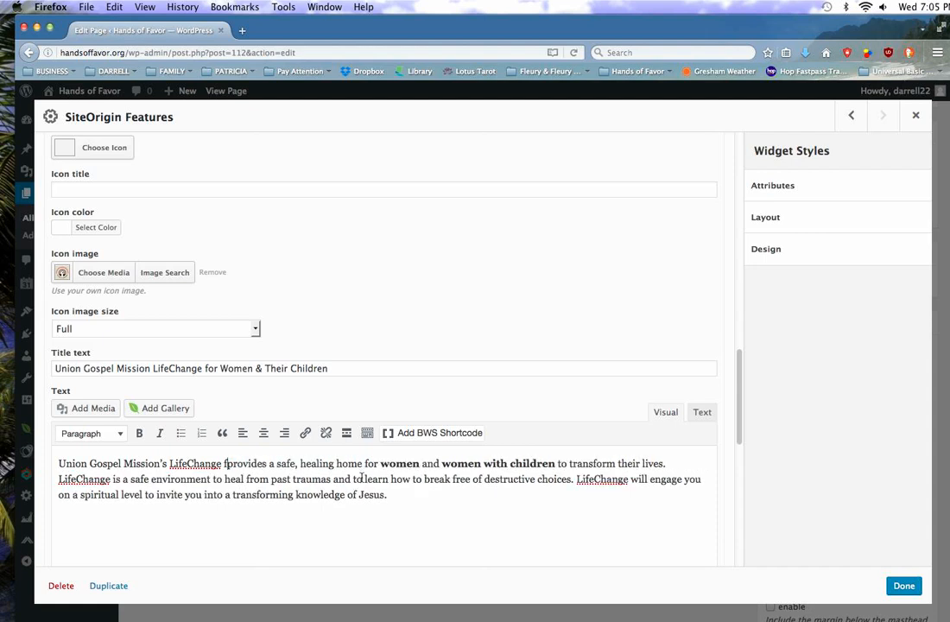
pyautogui.press('BackSpace')
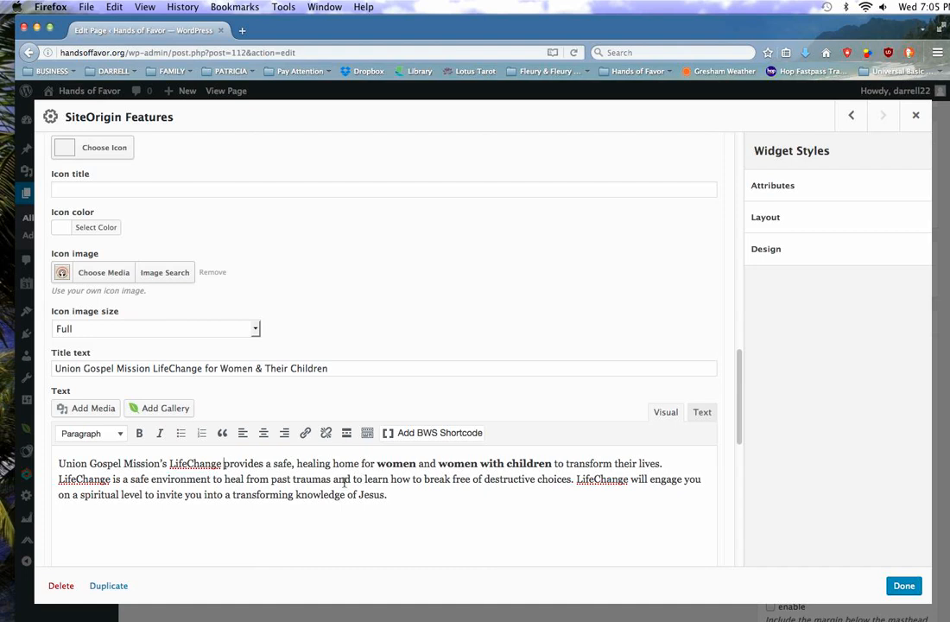
# Remove the bold formatting from "women" and "women with children" in the description
pyautogui.click(375, 464)
pyautogui.press('BackSpace')
pyautogui.moveTo(377, 465); pyautogui.dragTo(414, 467)
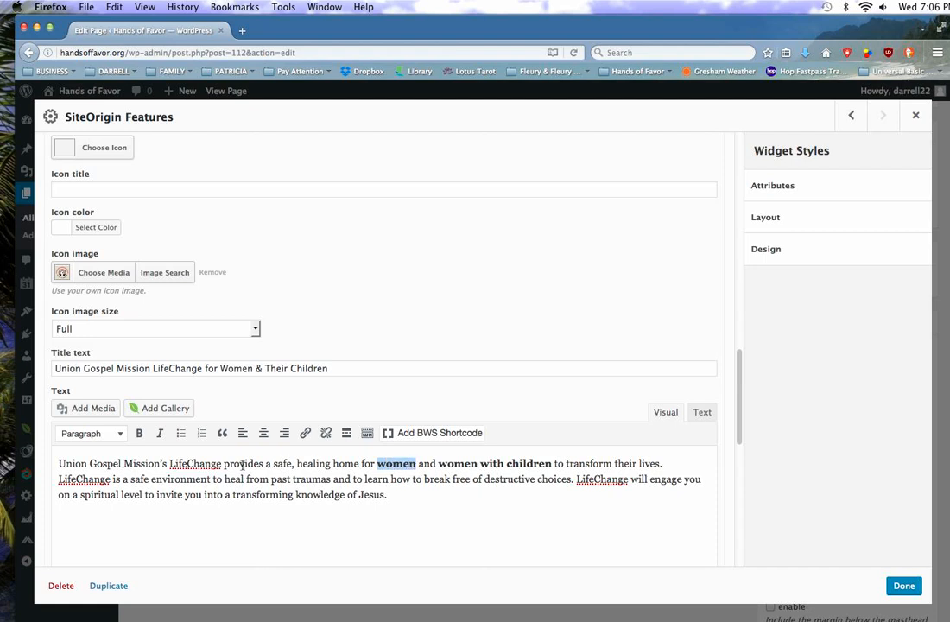
pyautogui.click(139, 434)
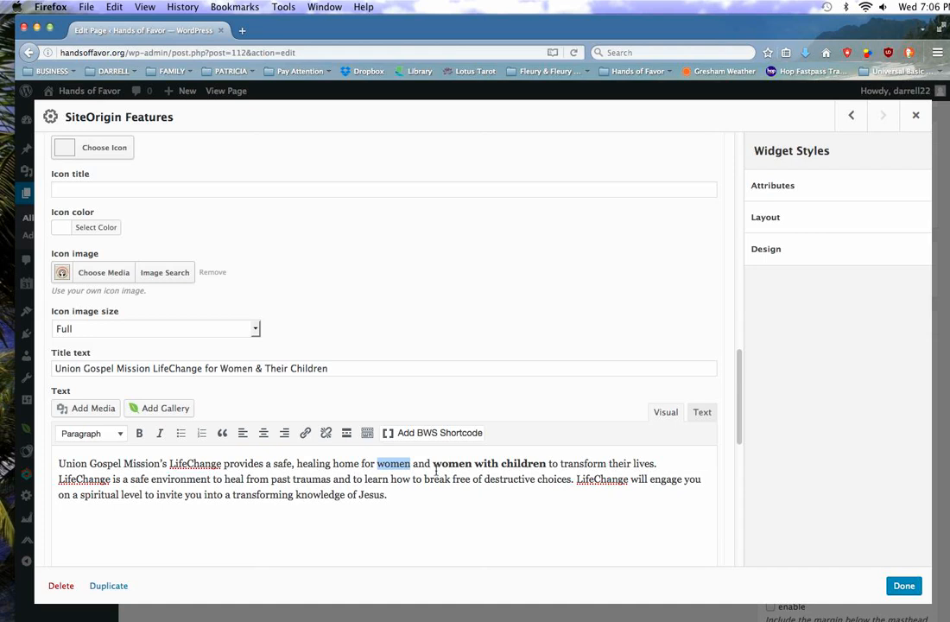
pyautogui.moveTo(435, 471); pyautogui.dragTo(545, 464)
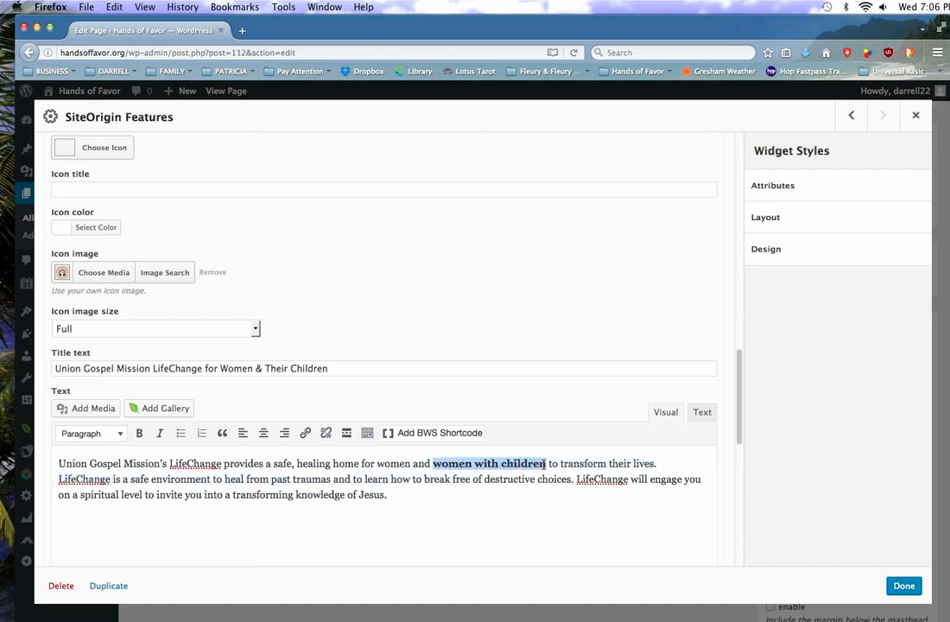
pyautogui.click(139, 434)
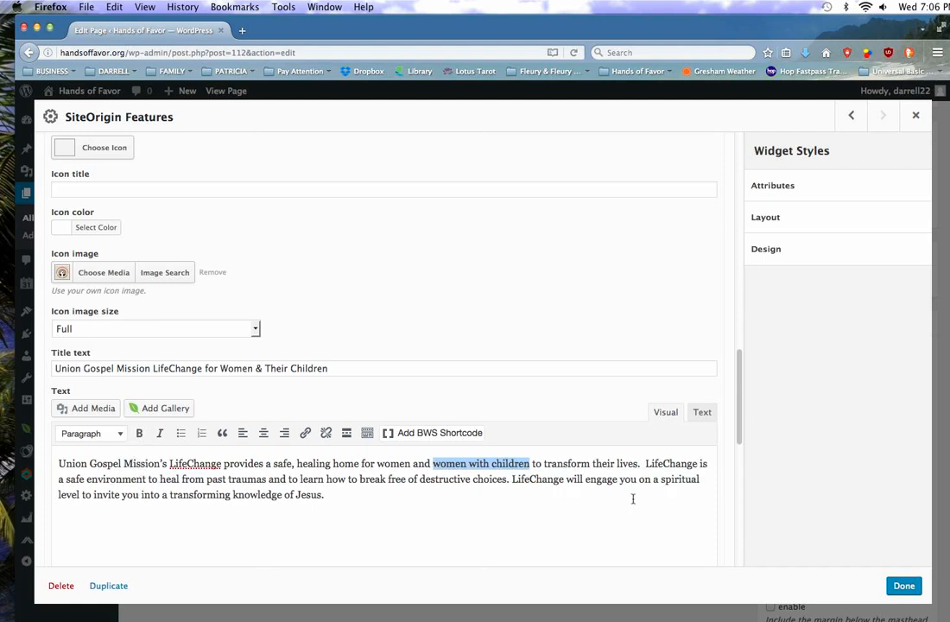
# Merge the first two sentences by replacing ". LifeChange is a safe environment to" with a comma, and add a comma after "traumas"
pyautogui.click(639, 468)
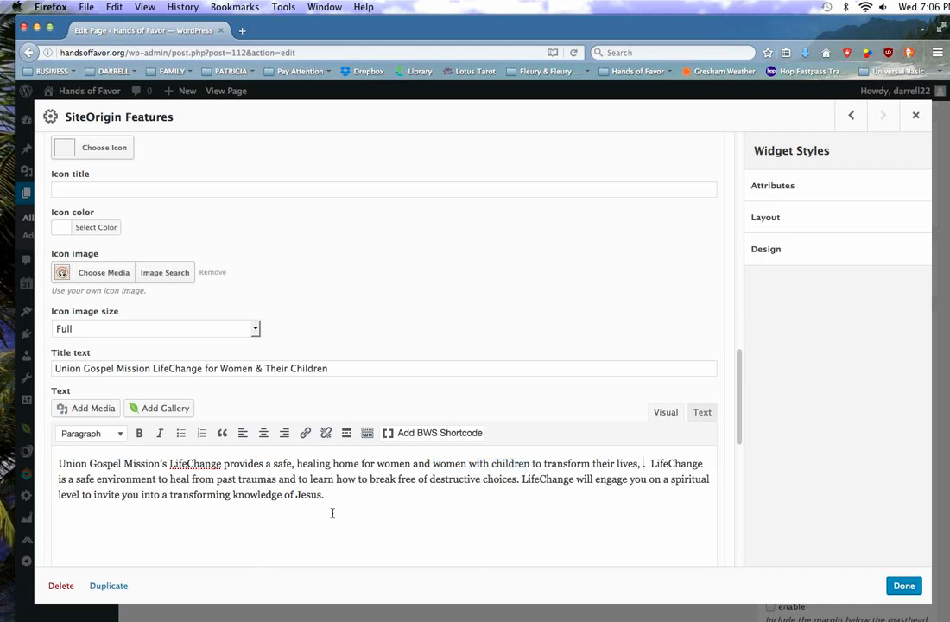
pyautogui.keyDown('shift'); pyautogui.click(171, 480); pyautogui.keyUp('shift')
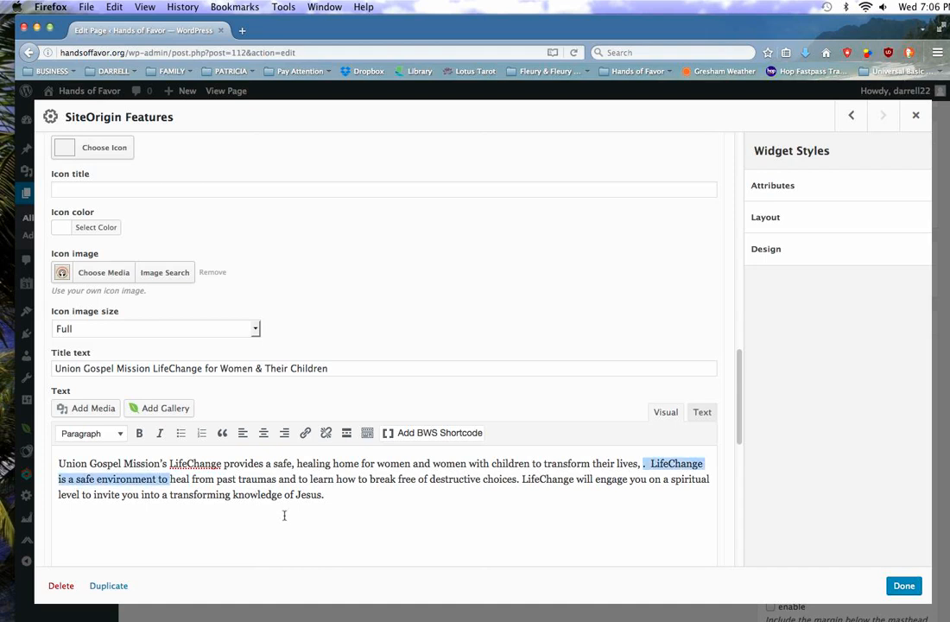
pyautogui.press('BackSpace')
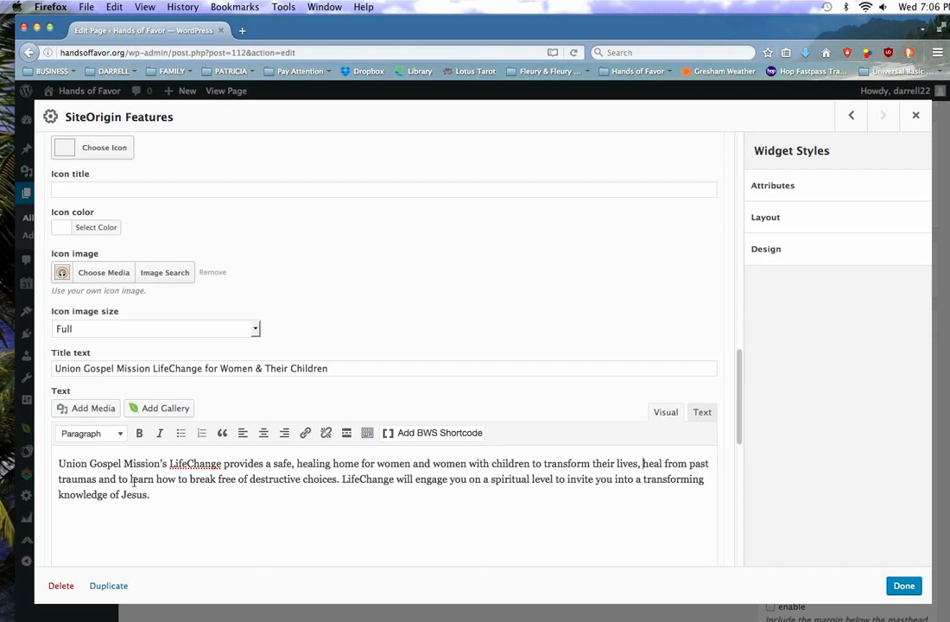
pyautogui.click(97, 479)
pyautogui.write(',')
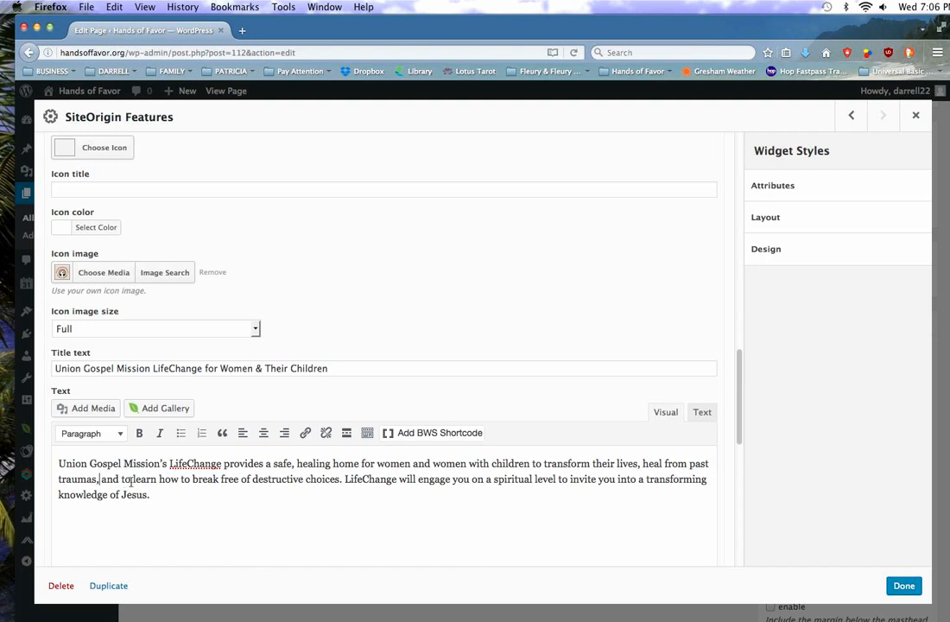
# Change "will engage you on" to "engages on" in the last sentence of the LifeChange description
pyautogui.doubleClick(407, 482)
pyautogui.press('BackSpace')
pyautogui.press('Delete')
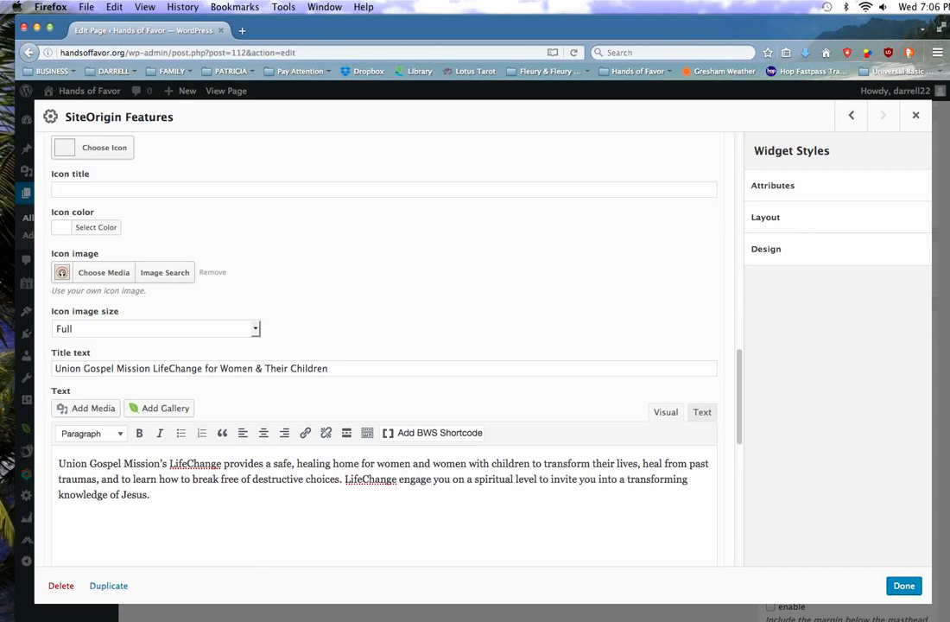
pyautogui.write('s')
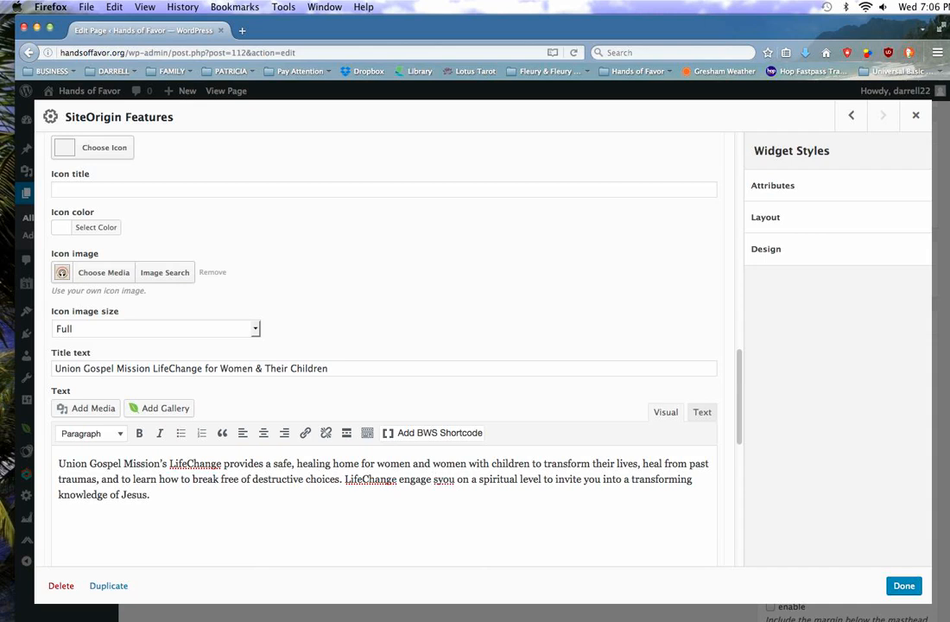
pyautogui.write('s')
pyautogui.press('Delete')
pyautogui.press('Delete')
pyautogui.press('Delete')
pyautogui.press('Delete')
pyautogui.press('Delete')
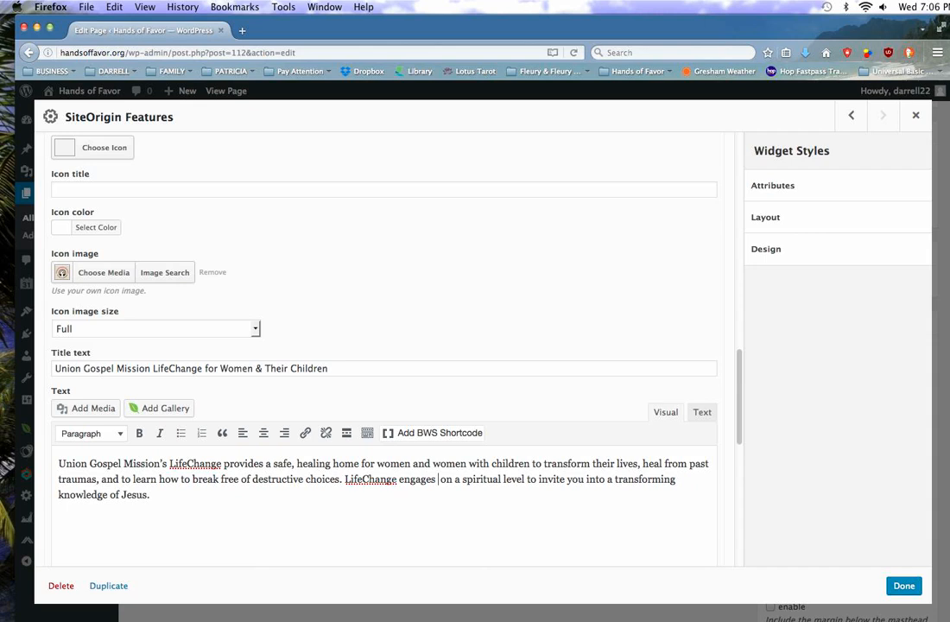
pyautogui.press('Delete')
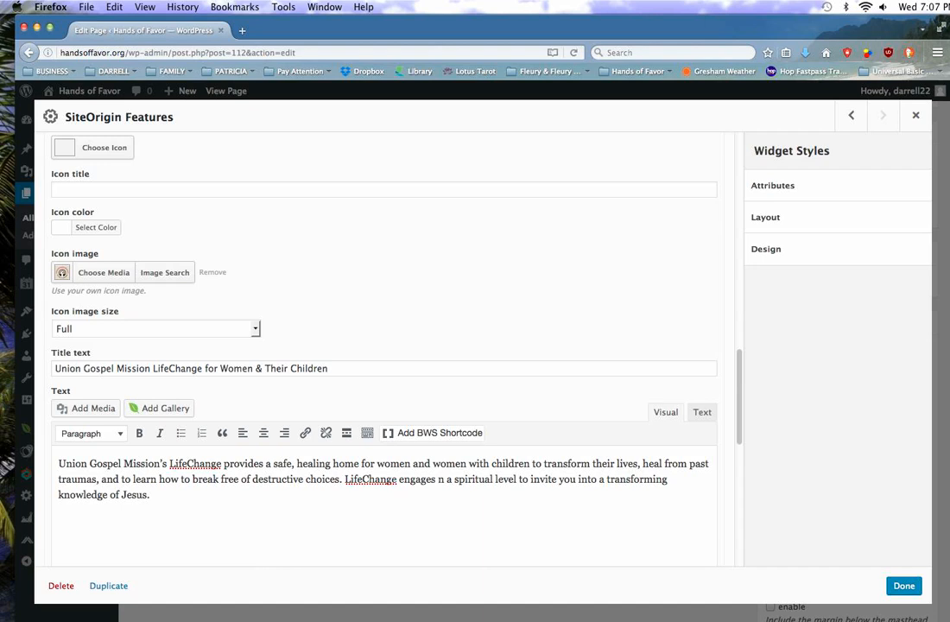
pyautogui.click(438, 479)
pyautogui.write('i')
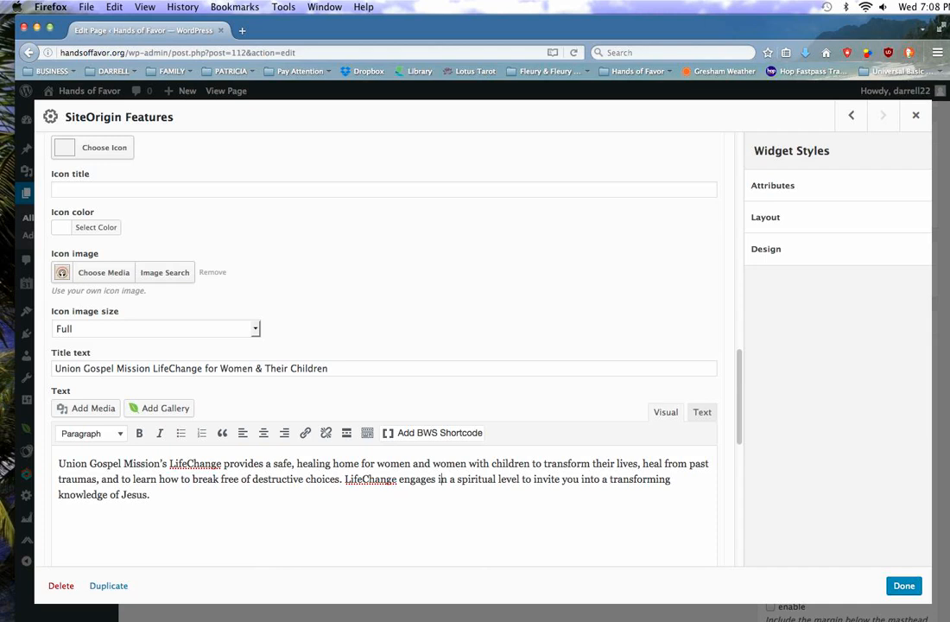
pyautogui.press('BackSpace')
pyautogui.write('o')
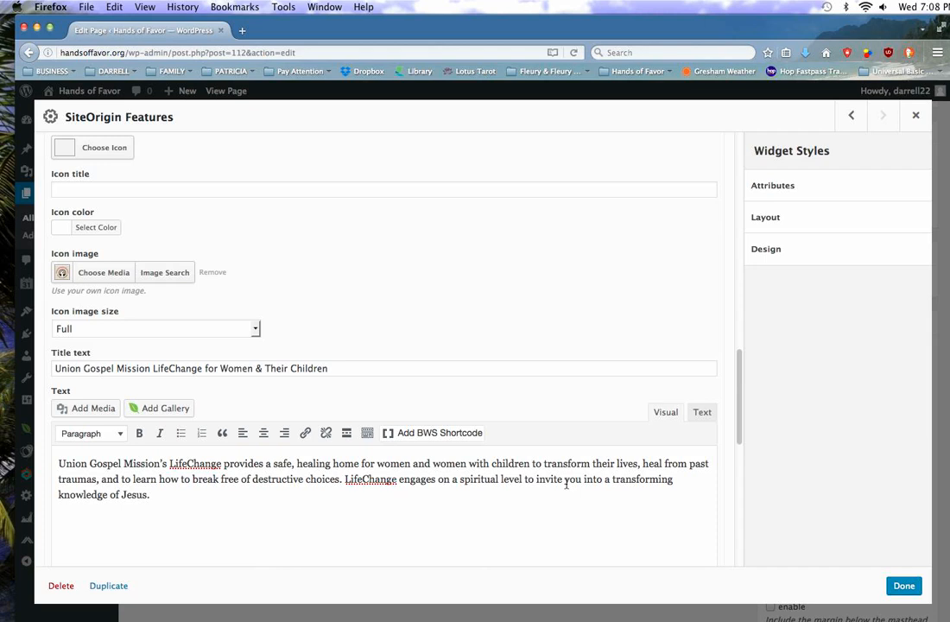
# Delete "you into" after "invite" in the description, and collapse the Union Gospel Mission LifeChange feature
pyautogui.moveTo(565, 484); pyautogui.dragTo(604, 489)
pyautogui.press('BackSpace')
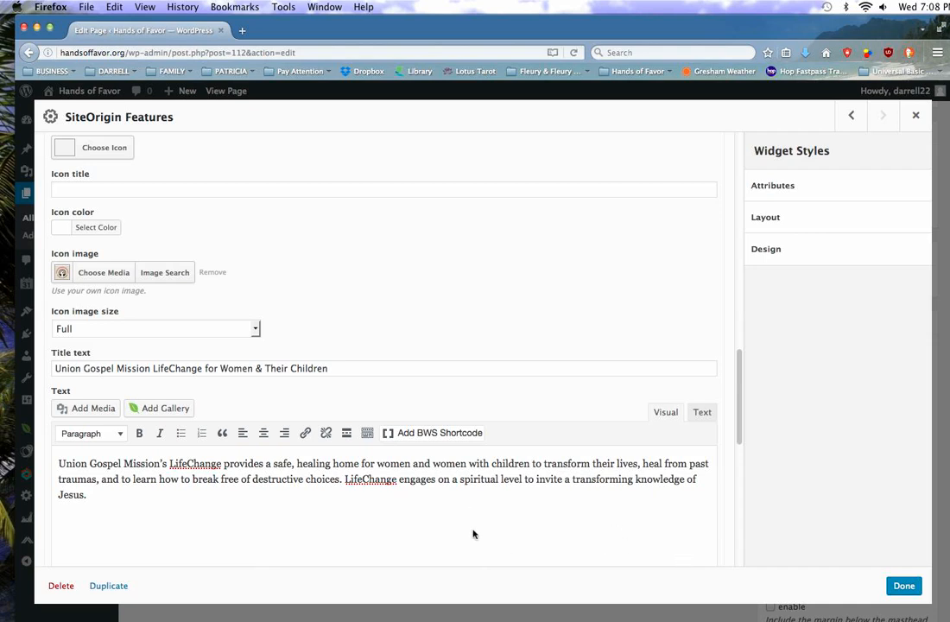
pyautogui.moveTo(739, 437); pyautogui.dragTo(740, 346)
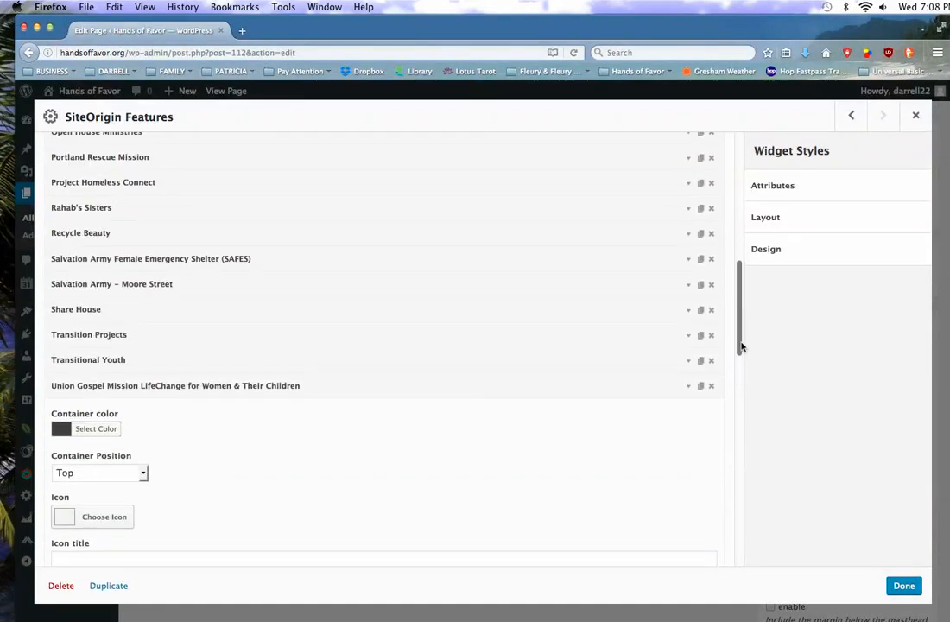
pyautogui.click(99, 387)
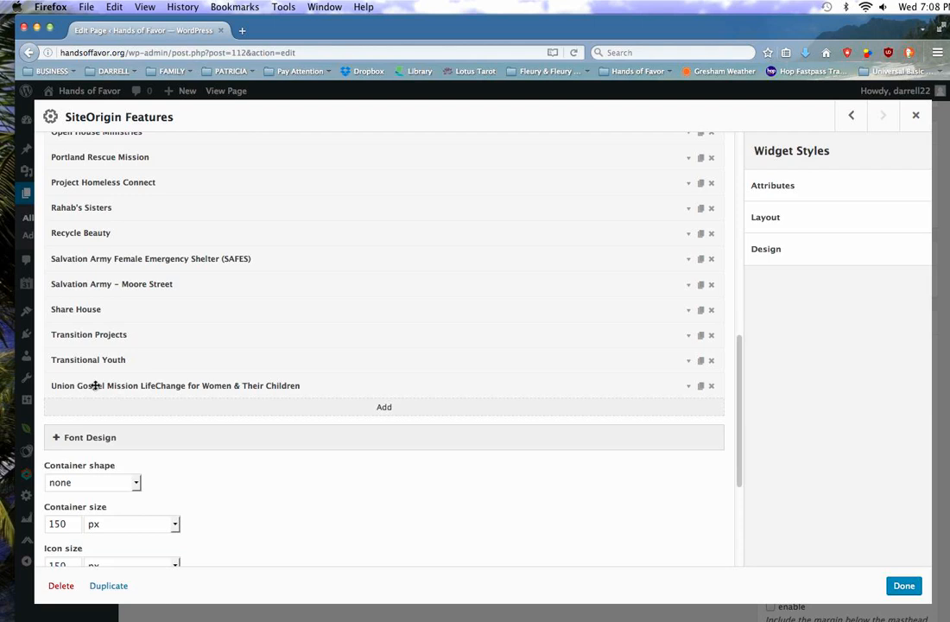
# Move the Union Gospel Mission LifeChange feature above Share House, and return it to the end of the features list
pyautogui.moveTo(95, 385); pyautogui.dragTo(86, 270)
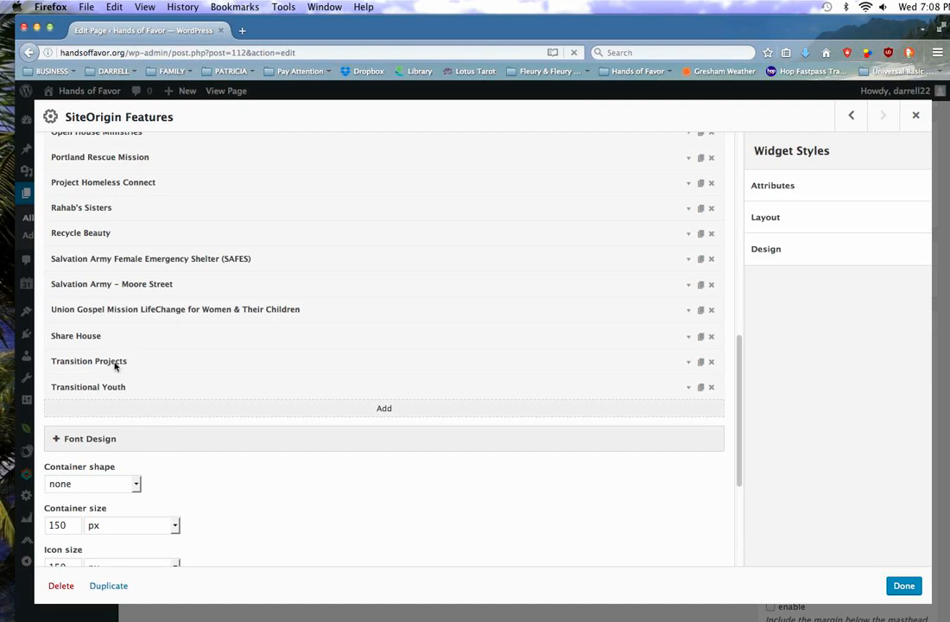
pyautogui.click(208, 313)
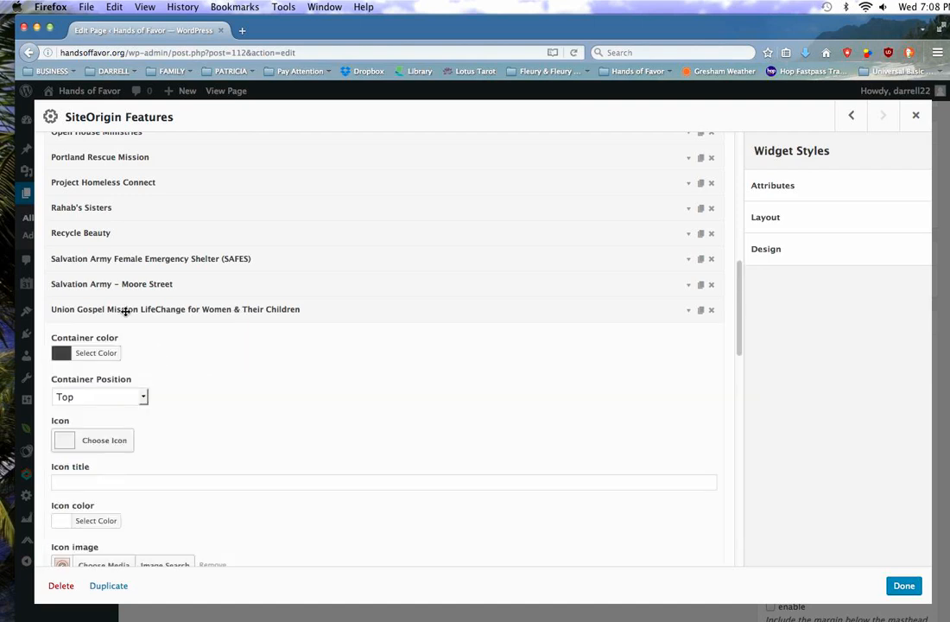
pyautogui.click(201, 314)
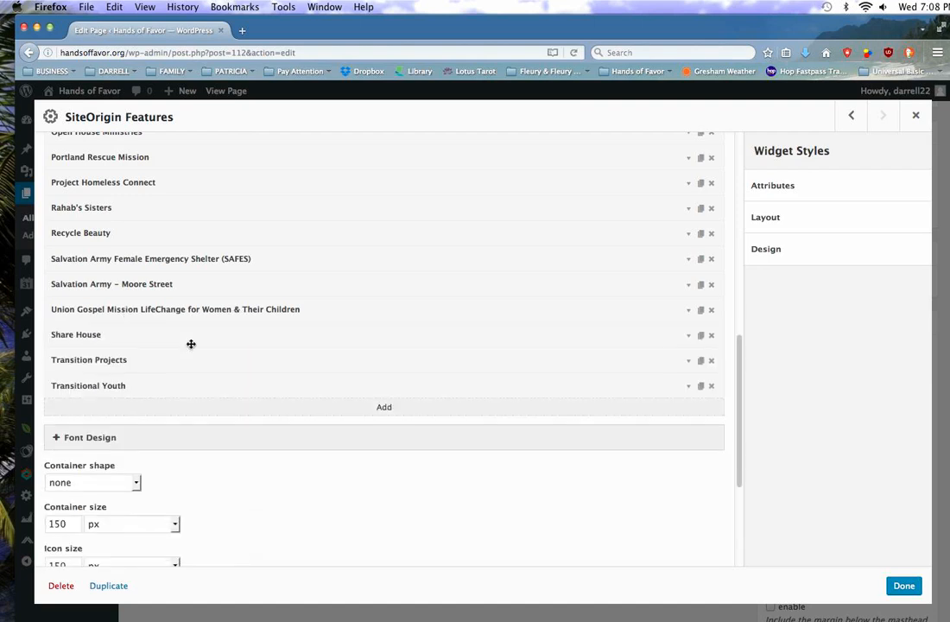
pyautogui.moveTo(122, 308); pyautogui.dragTo(123, 388)
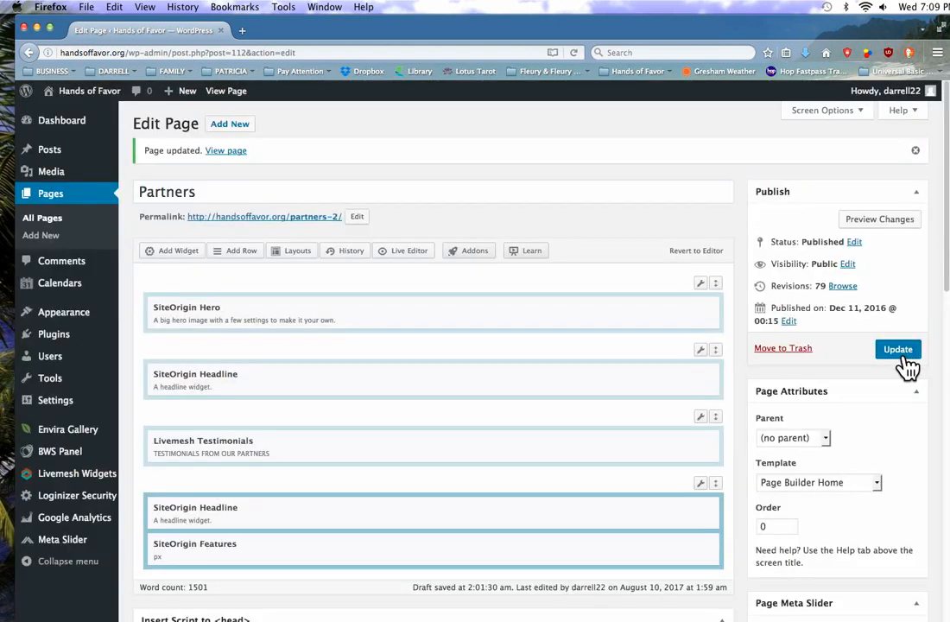
# Update the Partners page and preview it down to the Union Gospel Mission LifeChange entry
pyautogui.click(904, 360)
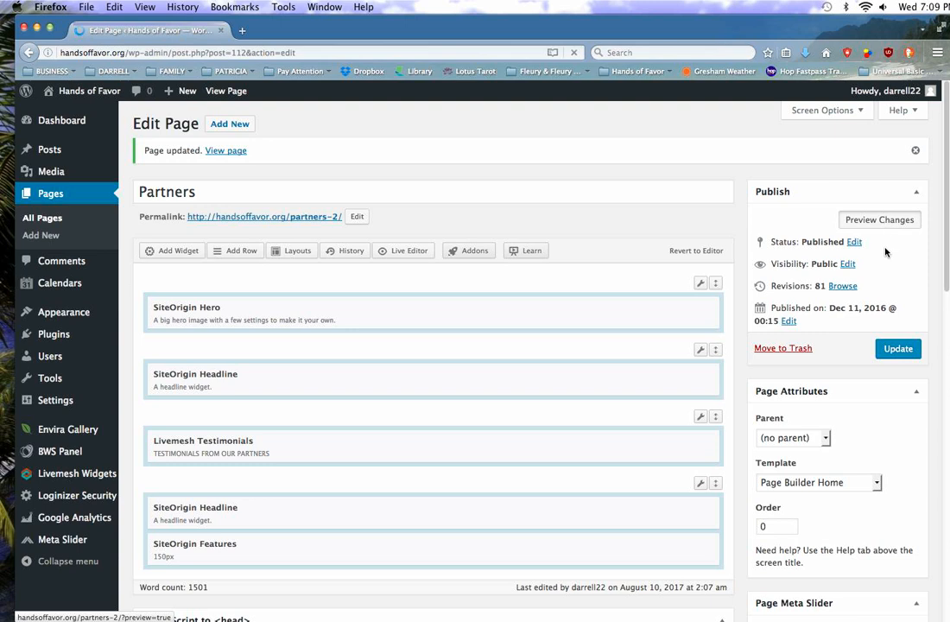
pyautogui.click(883, 220)
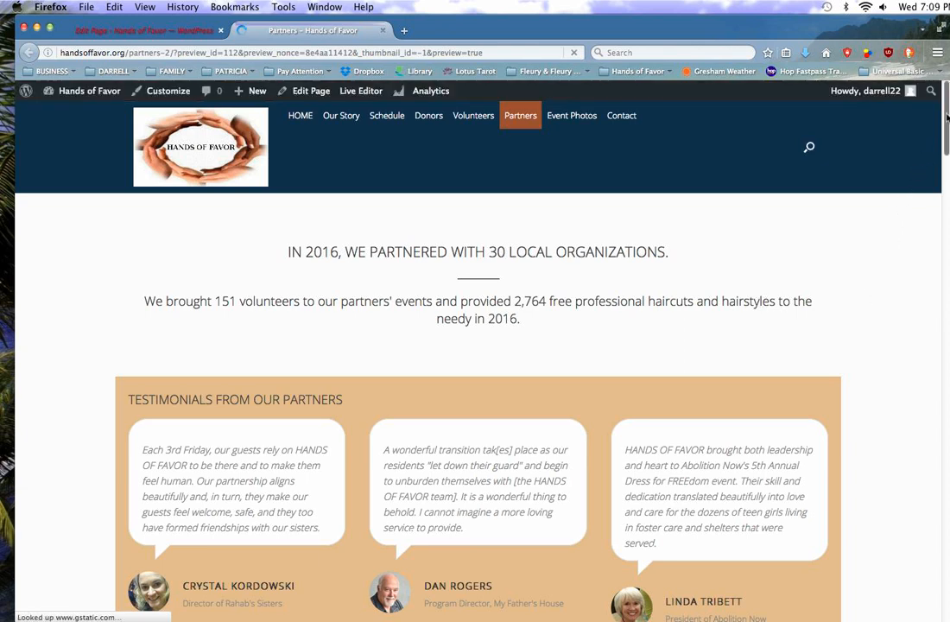
pyautogui.scroll(-10, 948, 116)
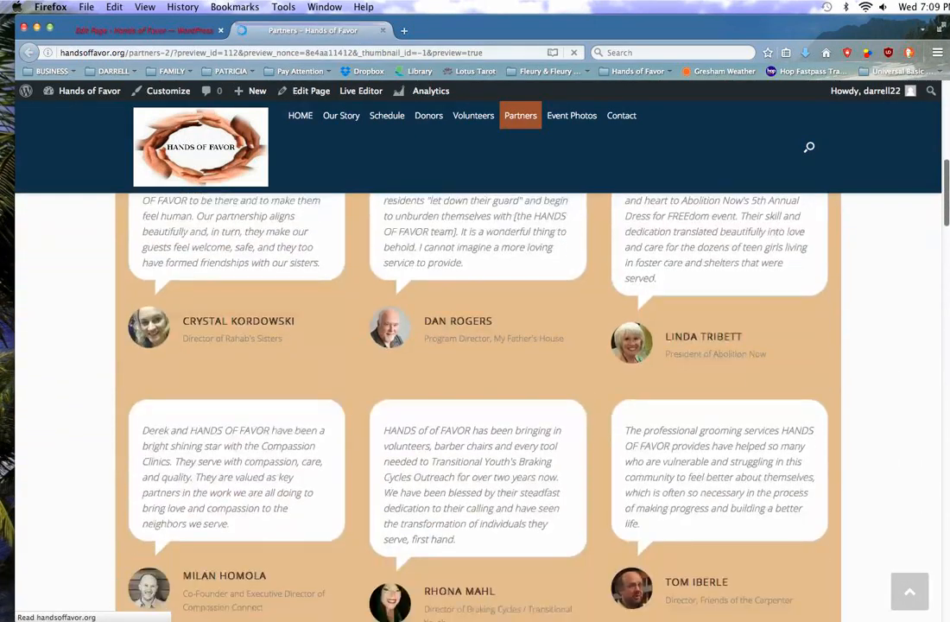
pyautogui.scroll(-10, 476, 406)
pyautogui.scroll(-10, 947, 395)
pyautogui.moveTo(947, 395); pyautogui.dragTo(936, 545)
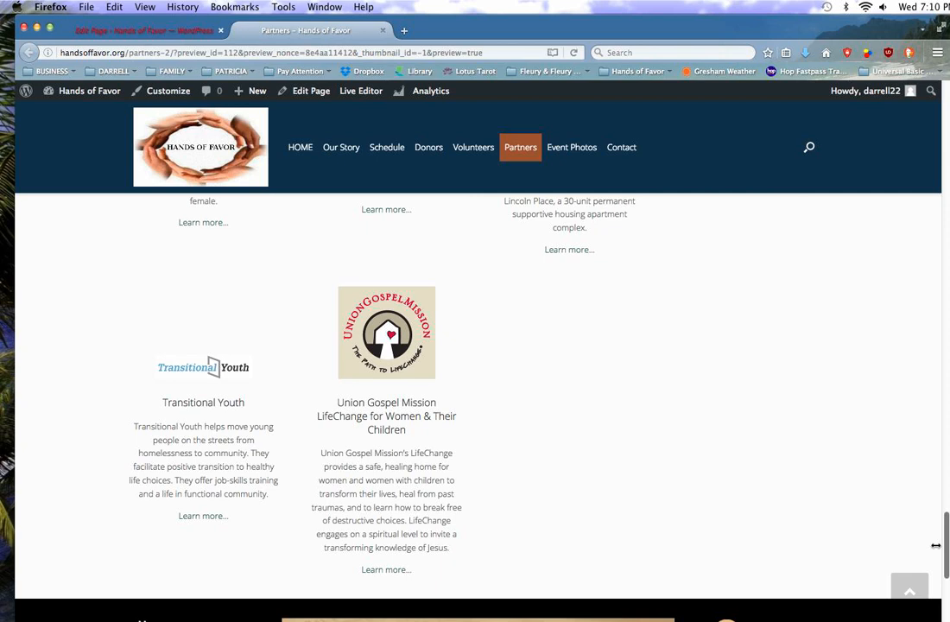
pyautogui.moveTo(936, 545); pyautogui.dragTo(935, 540)
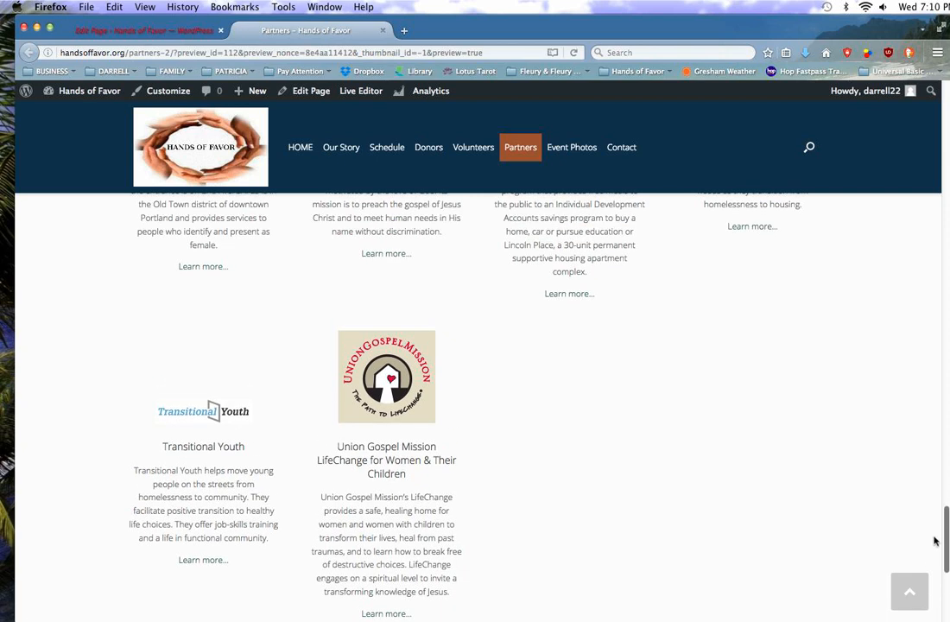